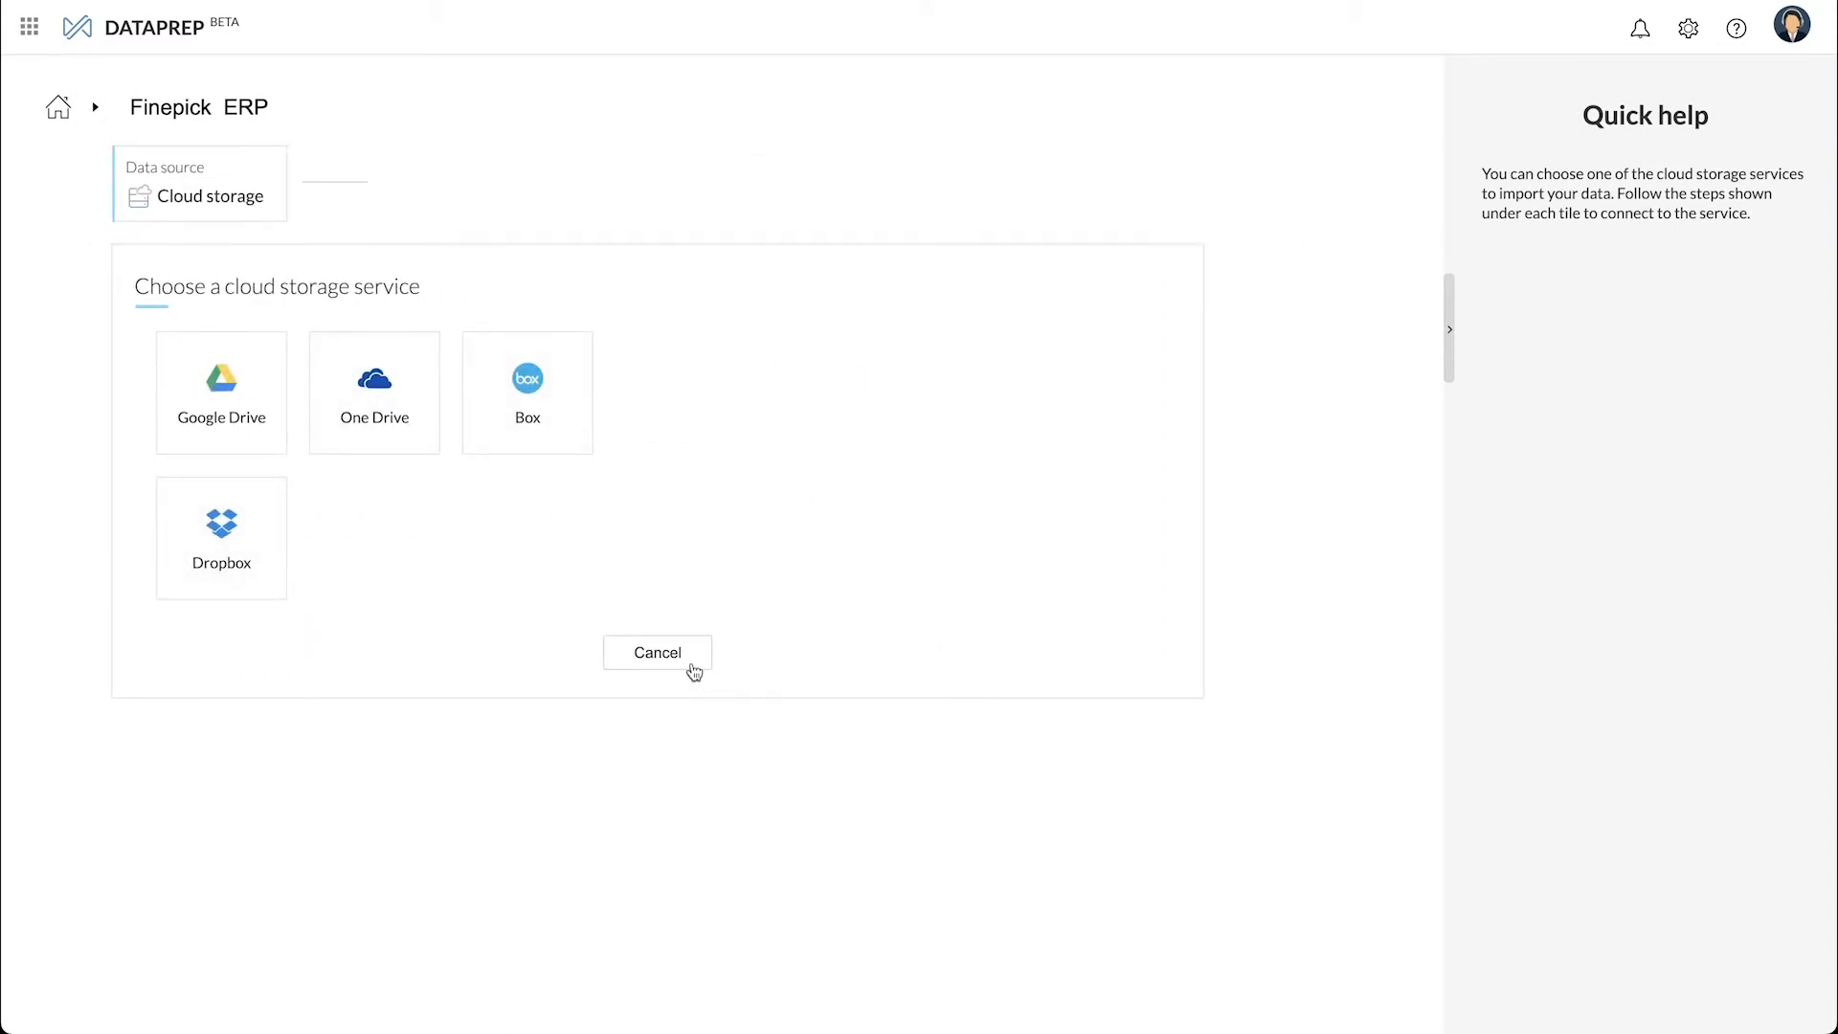
# - Cancel the cloud storage service picker to return to the data source options
pyautogui.click(691, 662)
# - Choose a cloud database on Amazon RDS and paste the database endpoint
pyautogui.click(523, 478)
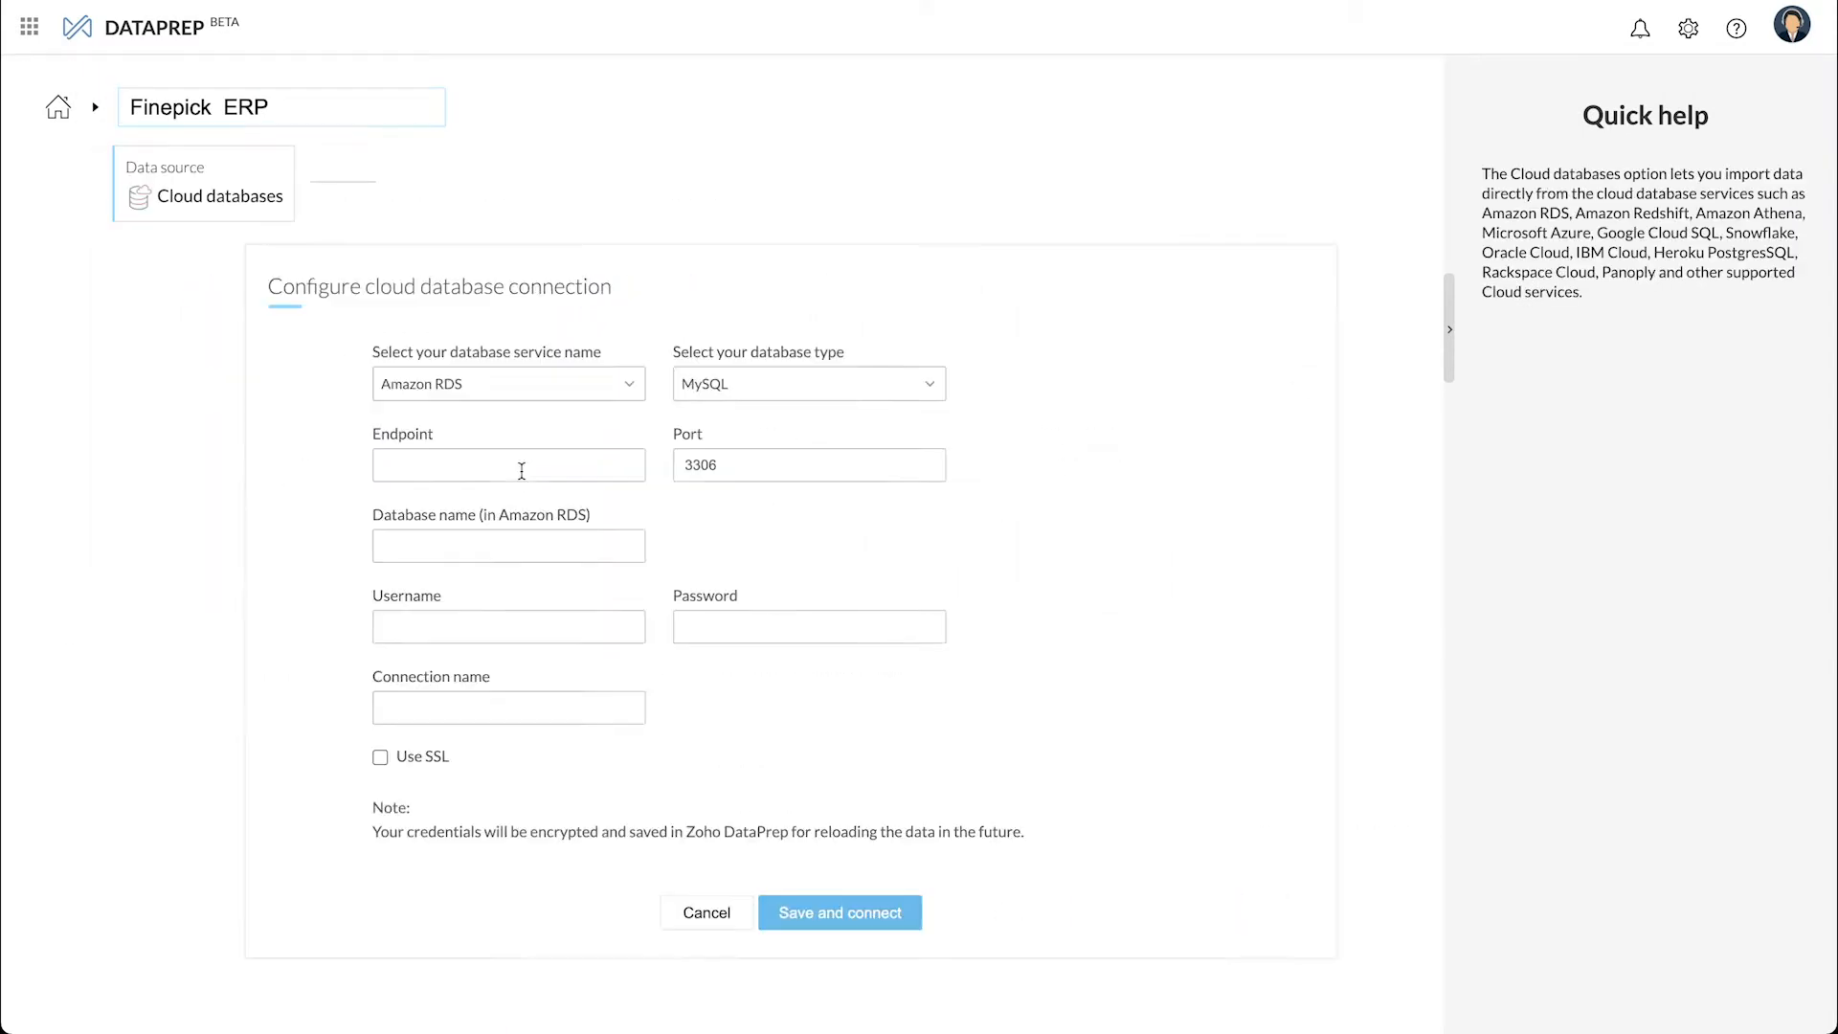
pyautogui.click(457, 376)
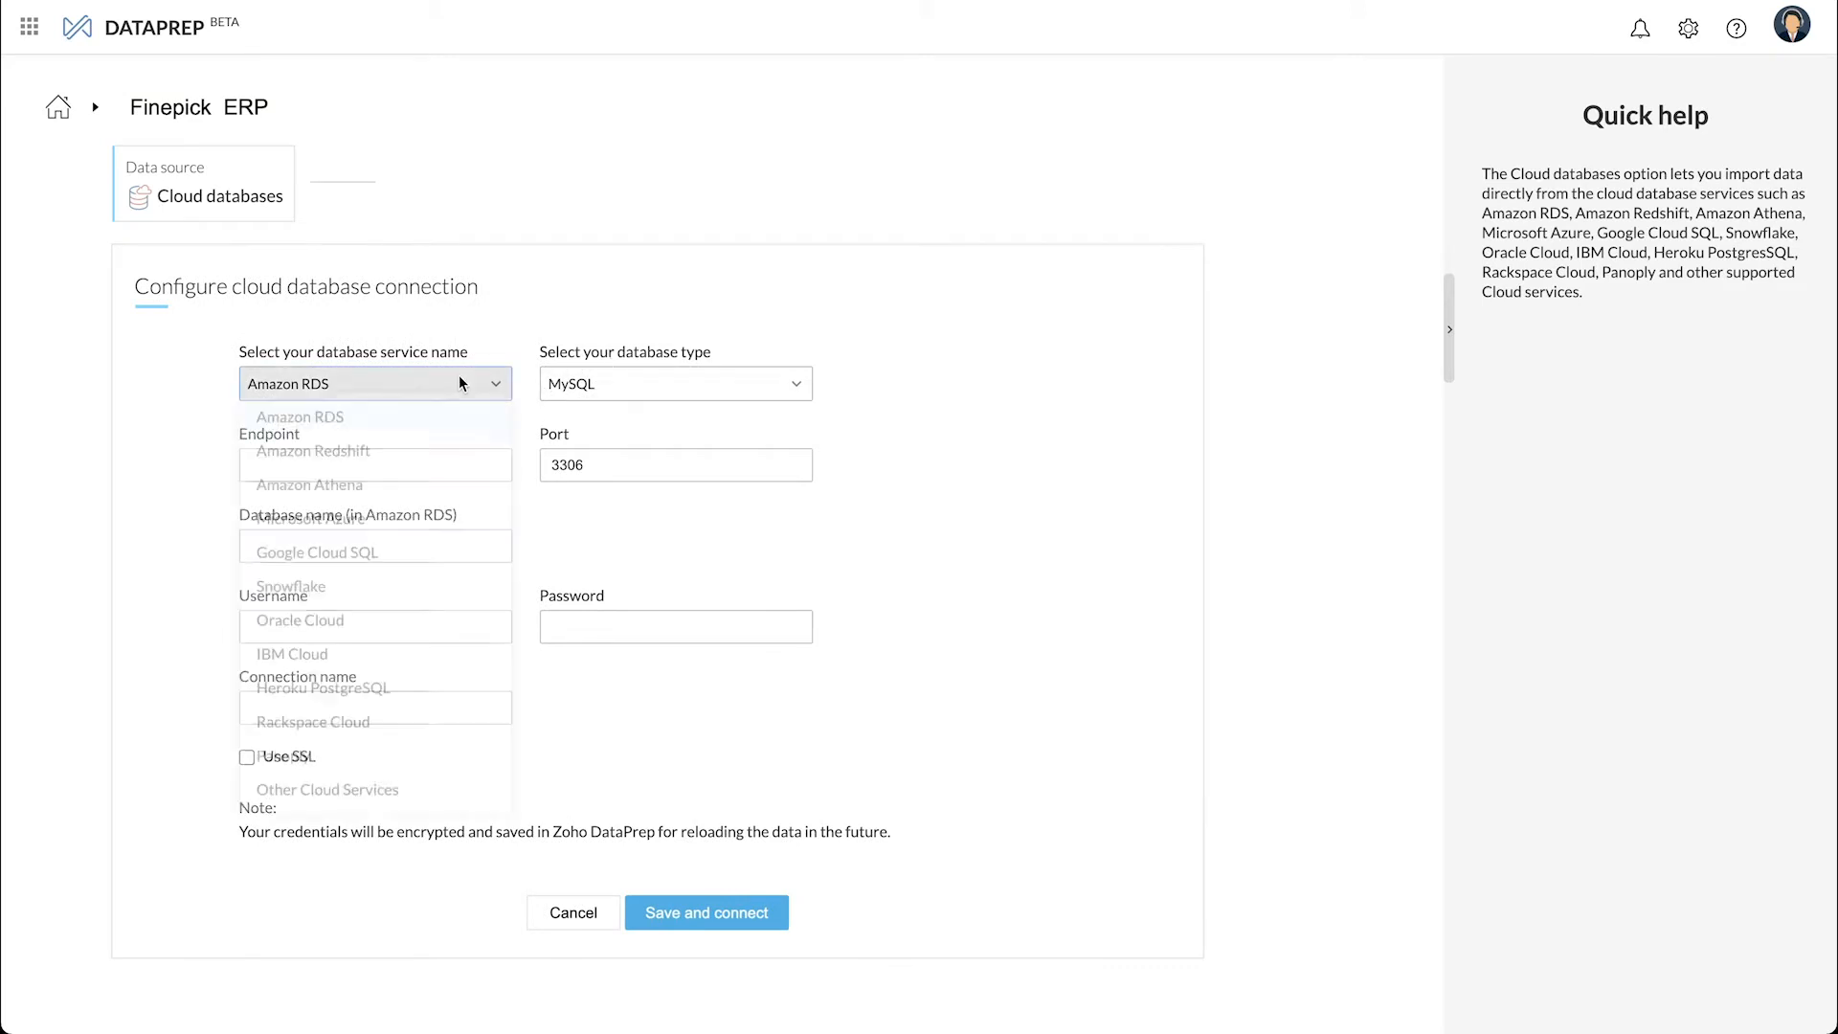
pyautogui.click(632, 536)
pyautogui.click(470, 468)
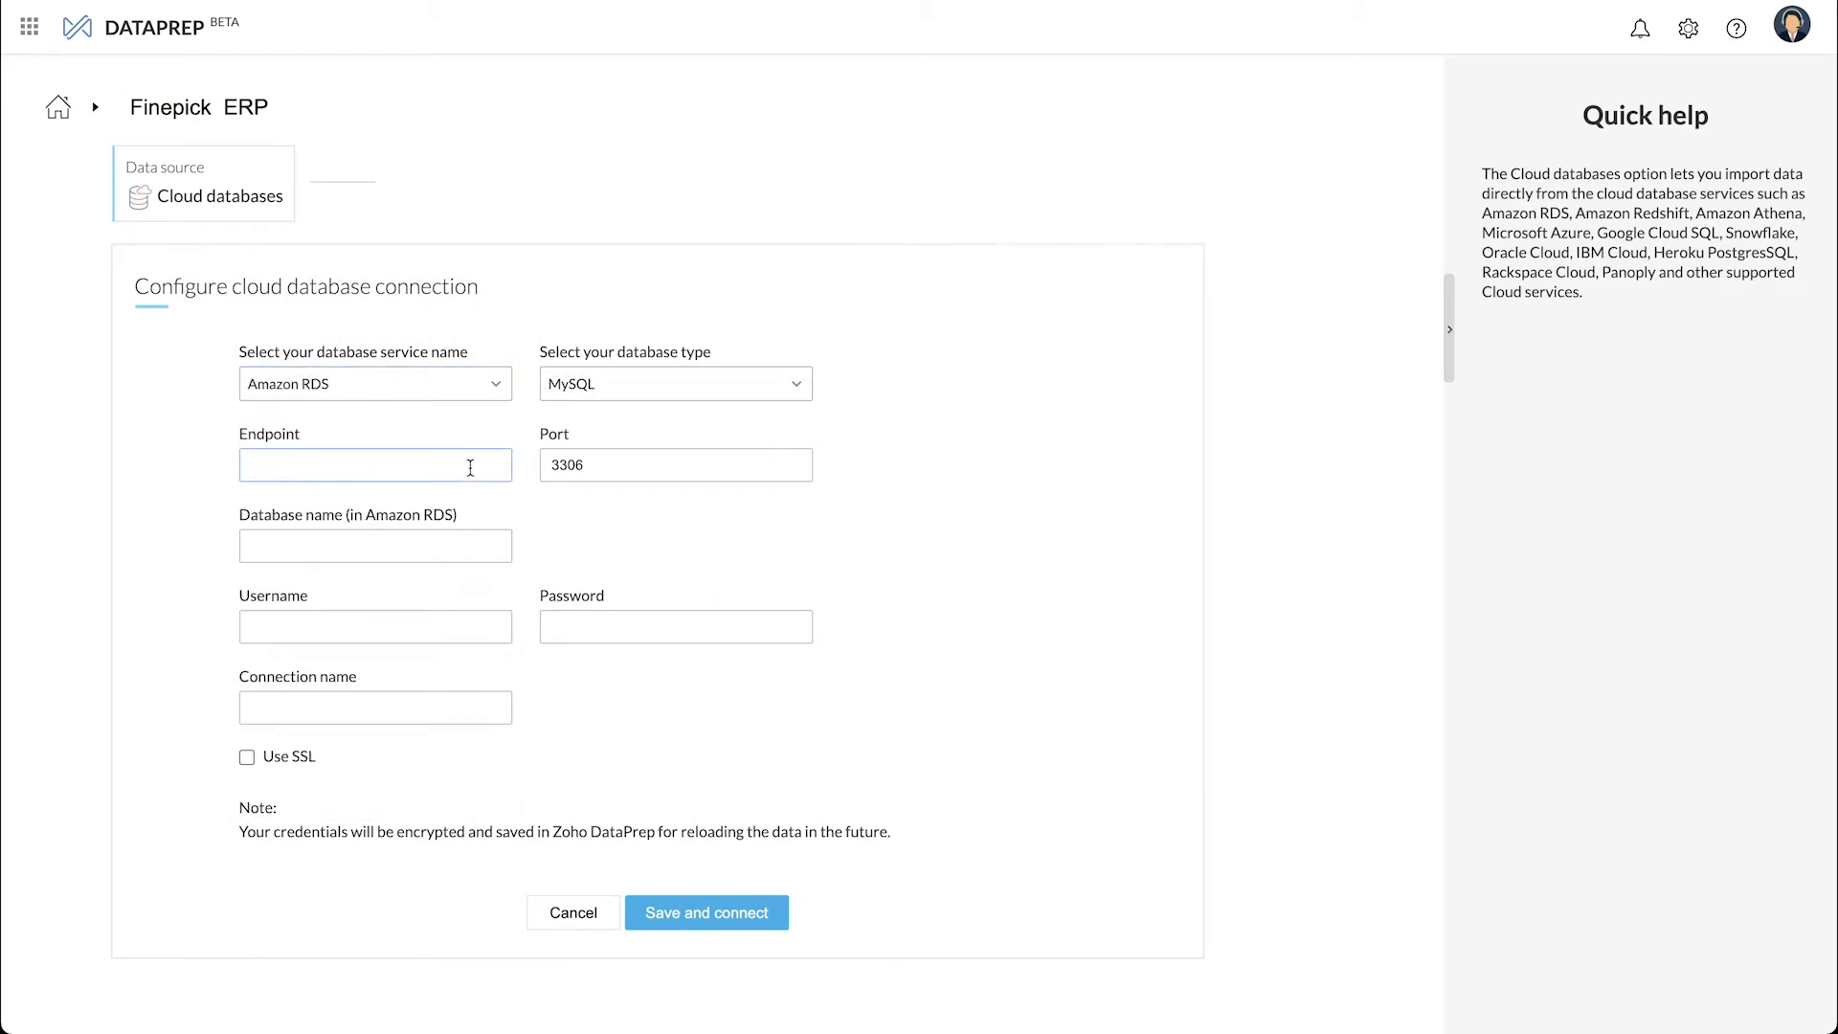
pyautogui.write('analyticsmysql1.cgemfx0ey69x.ap-south-1.rds.amazonaws.com')
# - Enter database name Finepick, the username and password, name the connection FP_Connection1, and connect
pyautogui.click(446, 547)
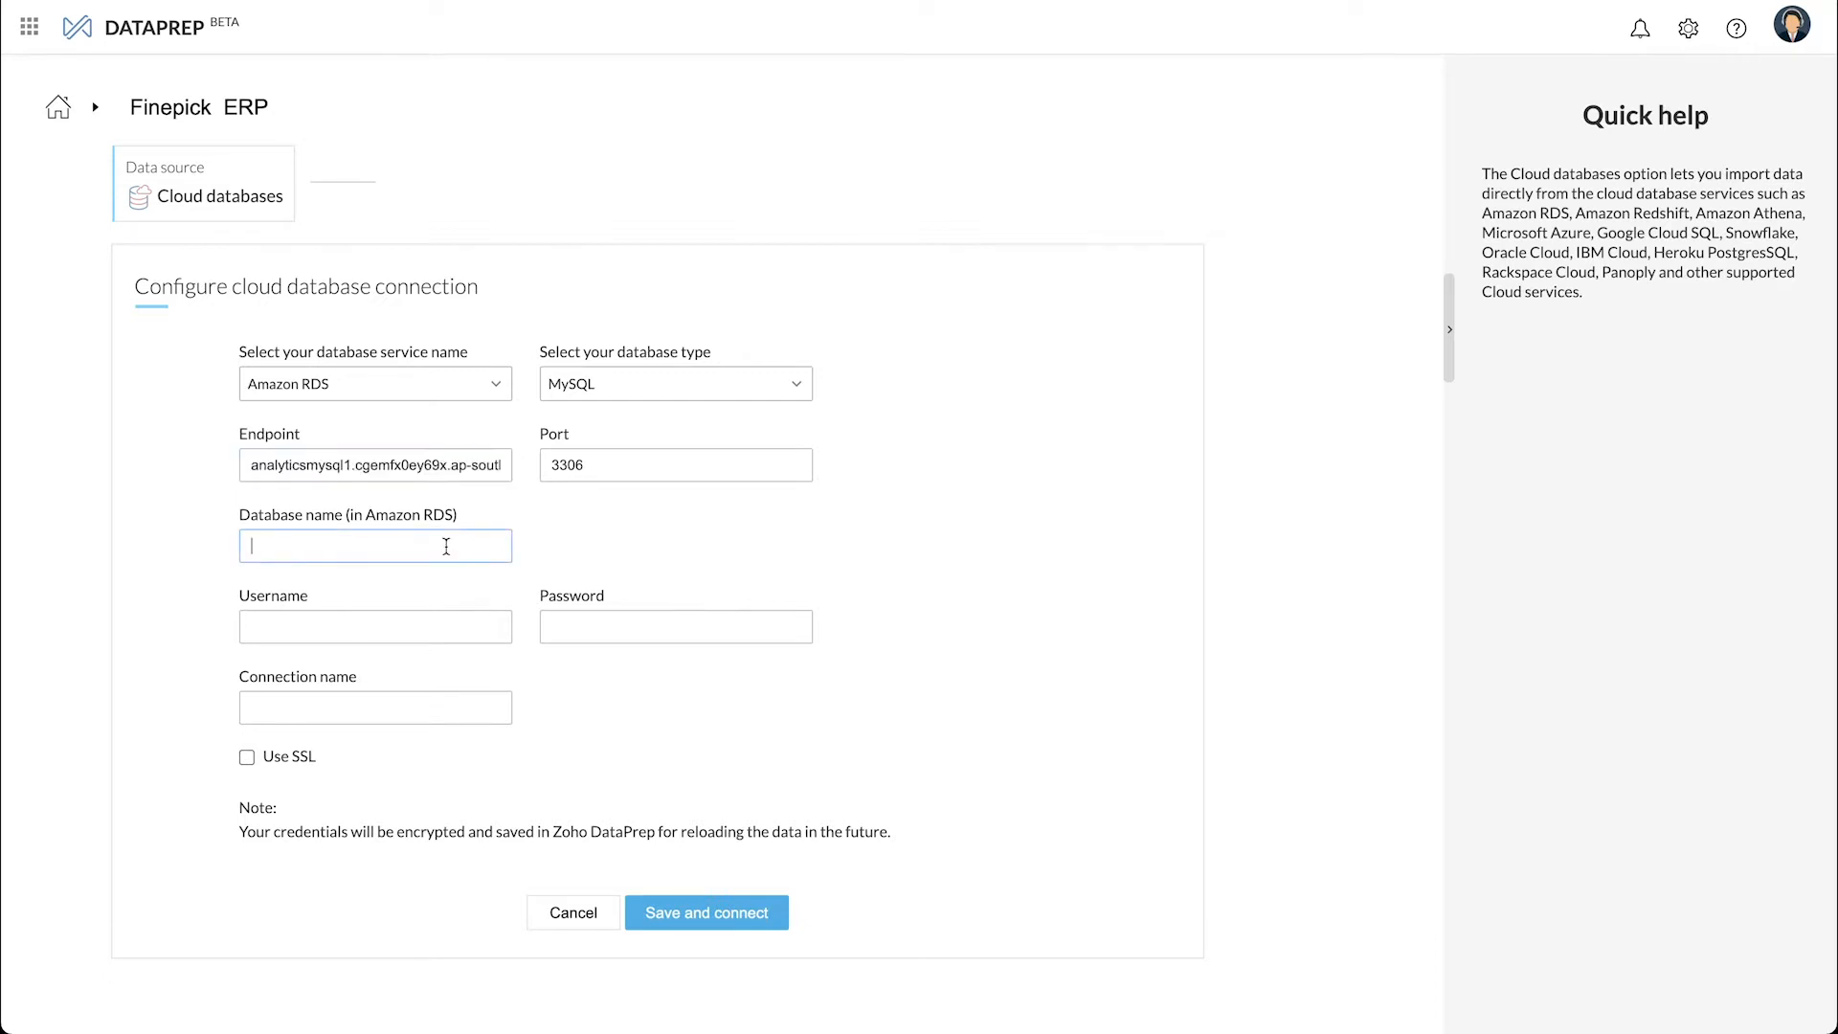
pyautogui.write('Finepick')
pyautogui.press('Tab')
pyautogui.write('test')
pyautogui.press('Tab')
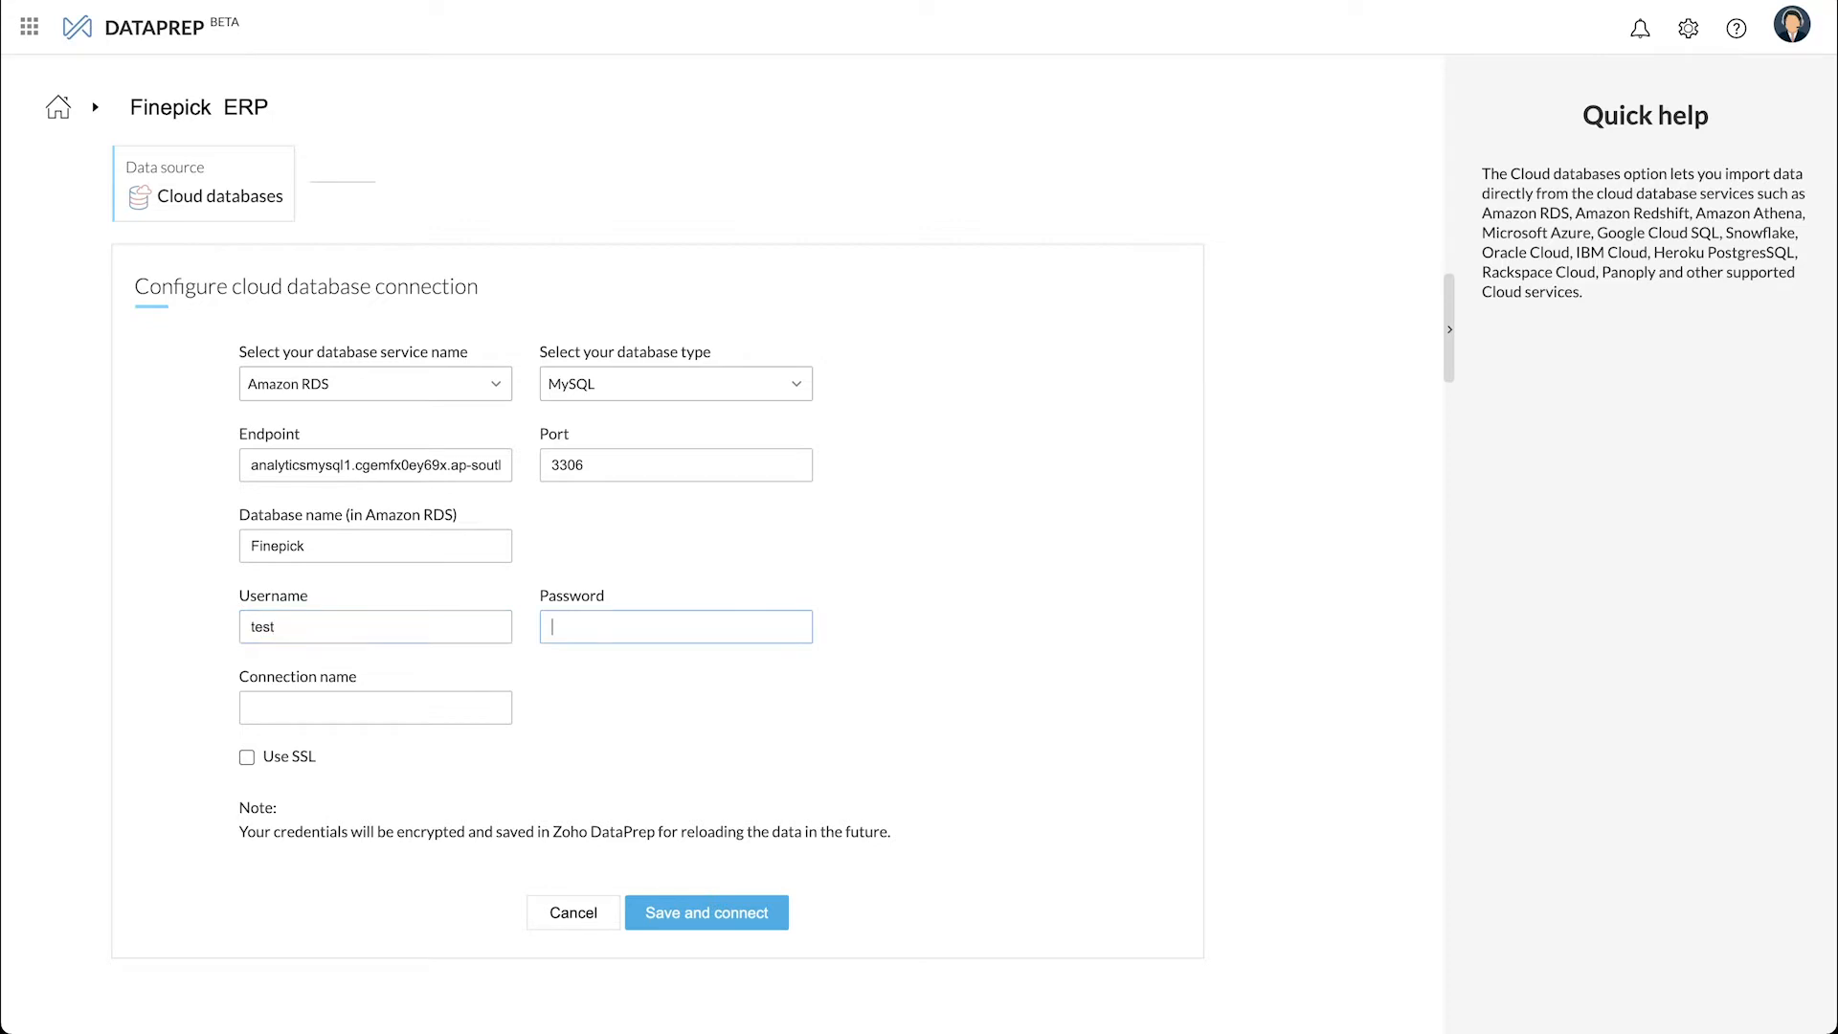
pyautogui.write('•••')
pyautogui.press('Tab')
pyautogui.write('FP_Connection1')
pyautogui.click(652, 913)
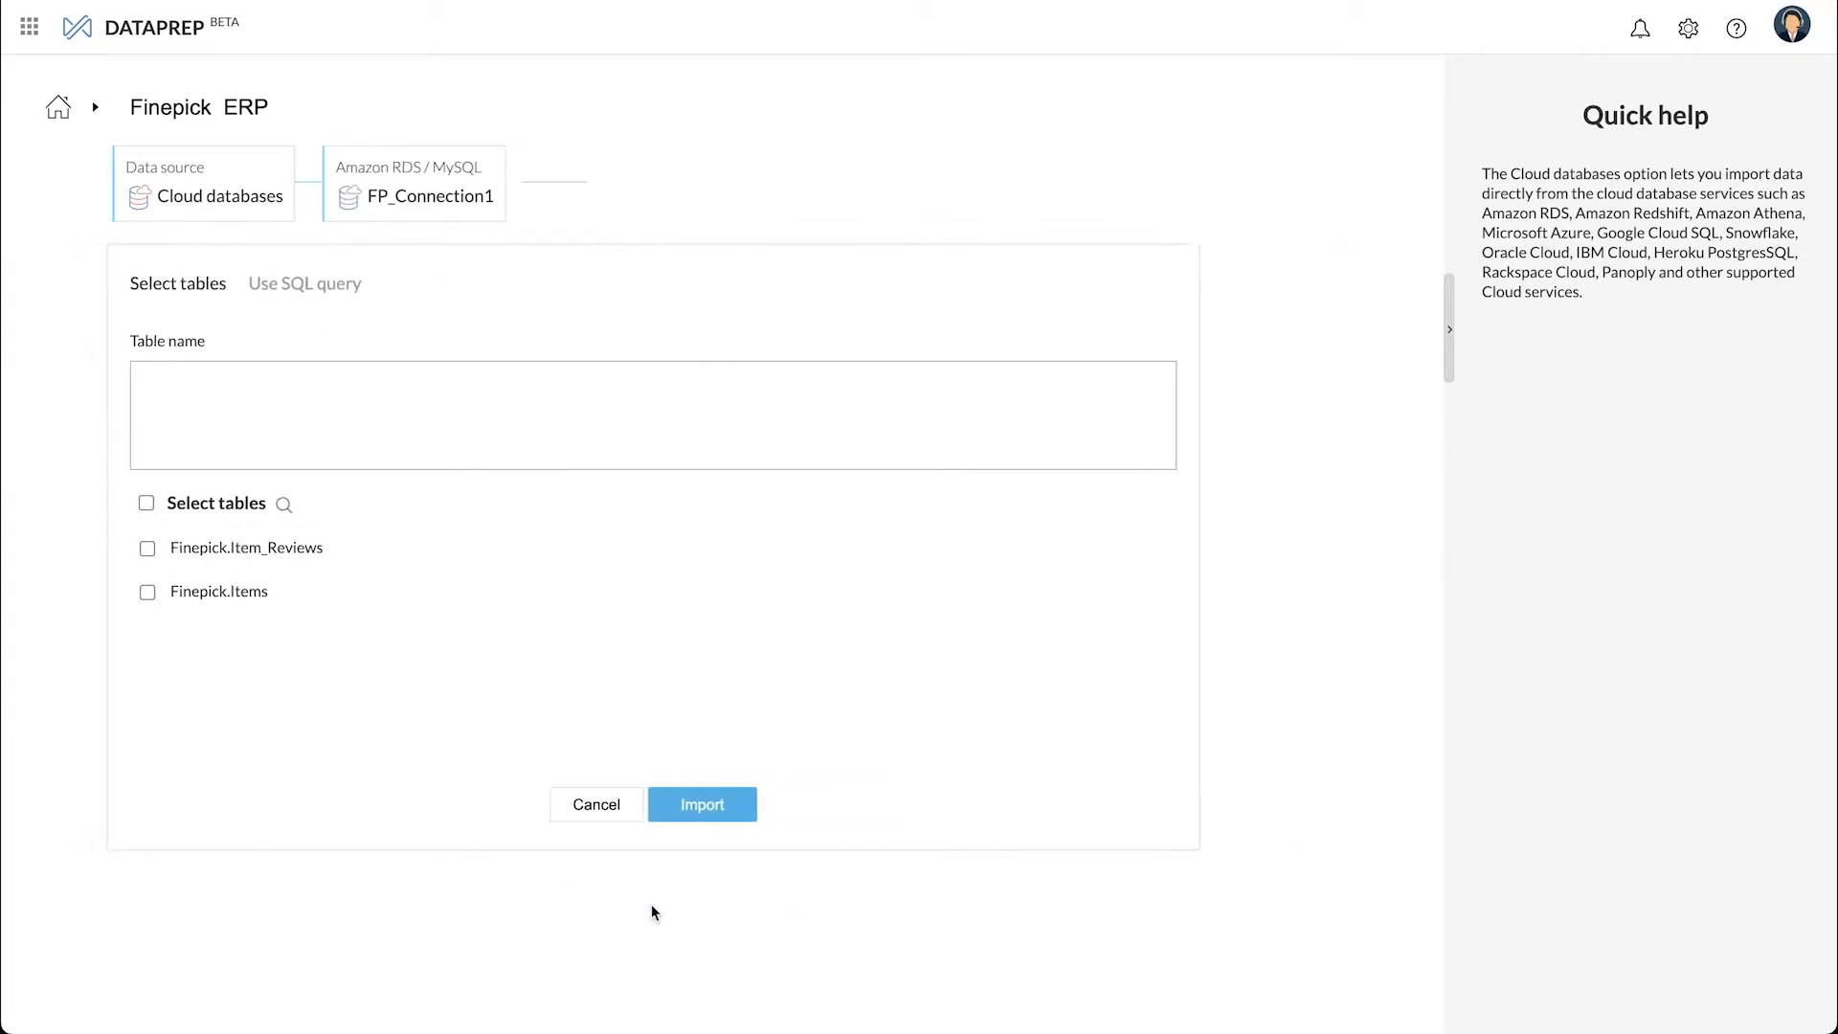
# - Import the Finepick.Items and Finepick.Item_Reviews tables and start preparing the data
pyautogui.click(152, 592)
pyautogui.click(151, 548)
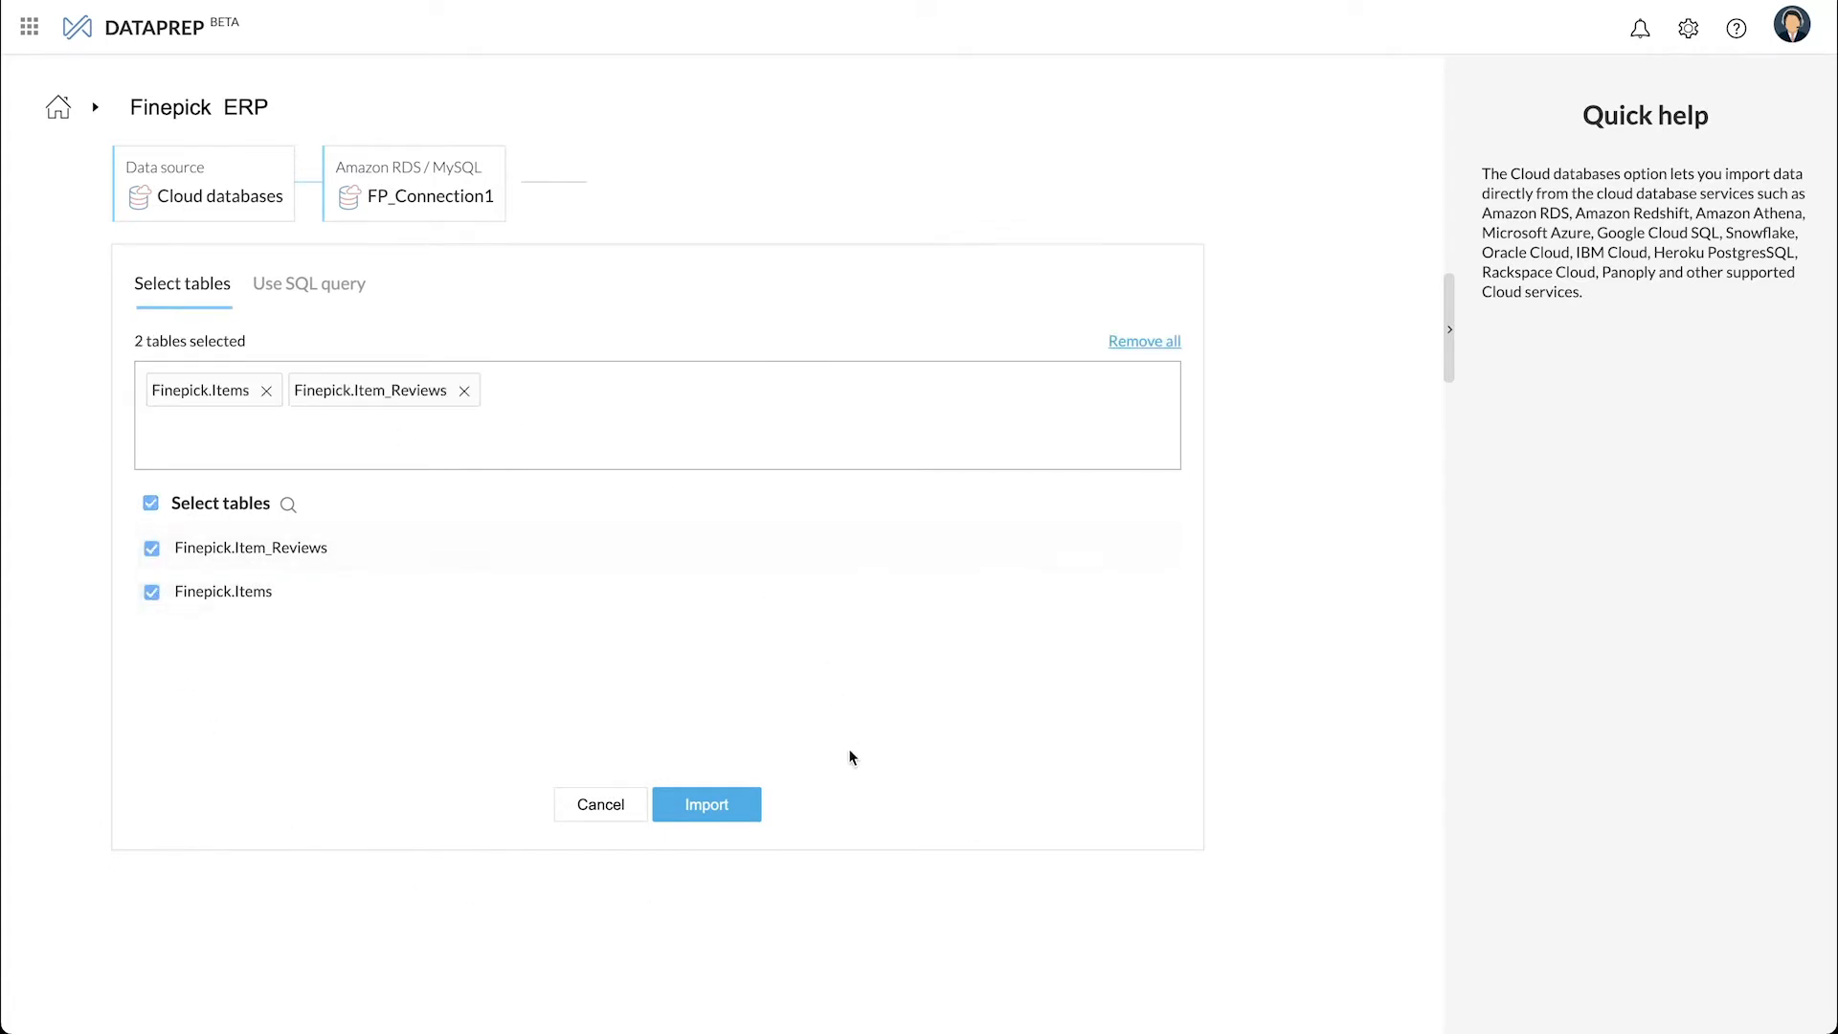
pyautogui.click(754, 820)
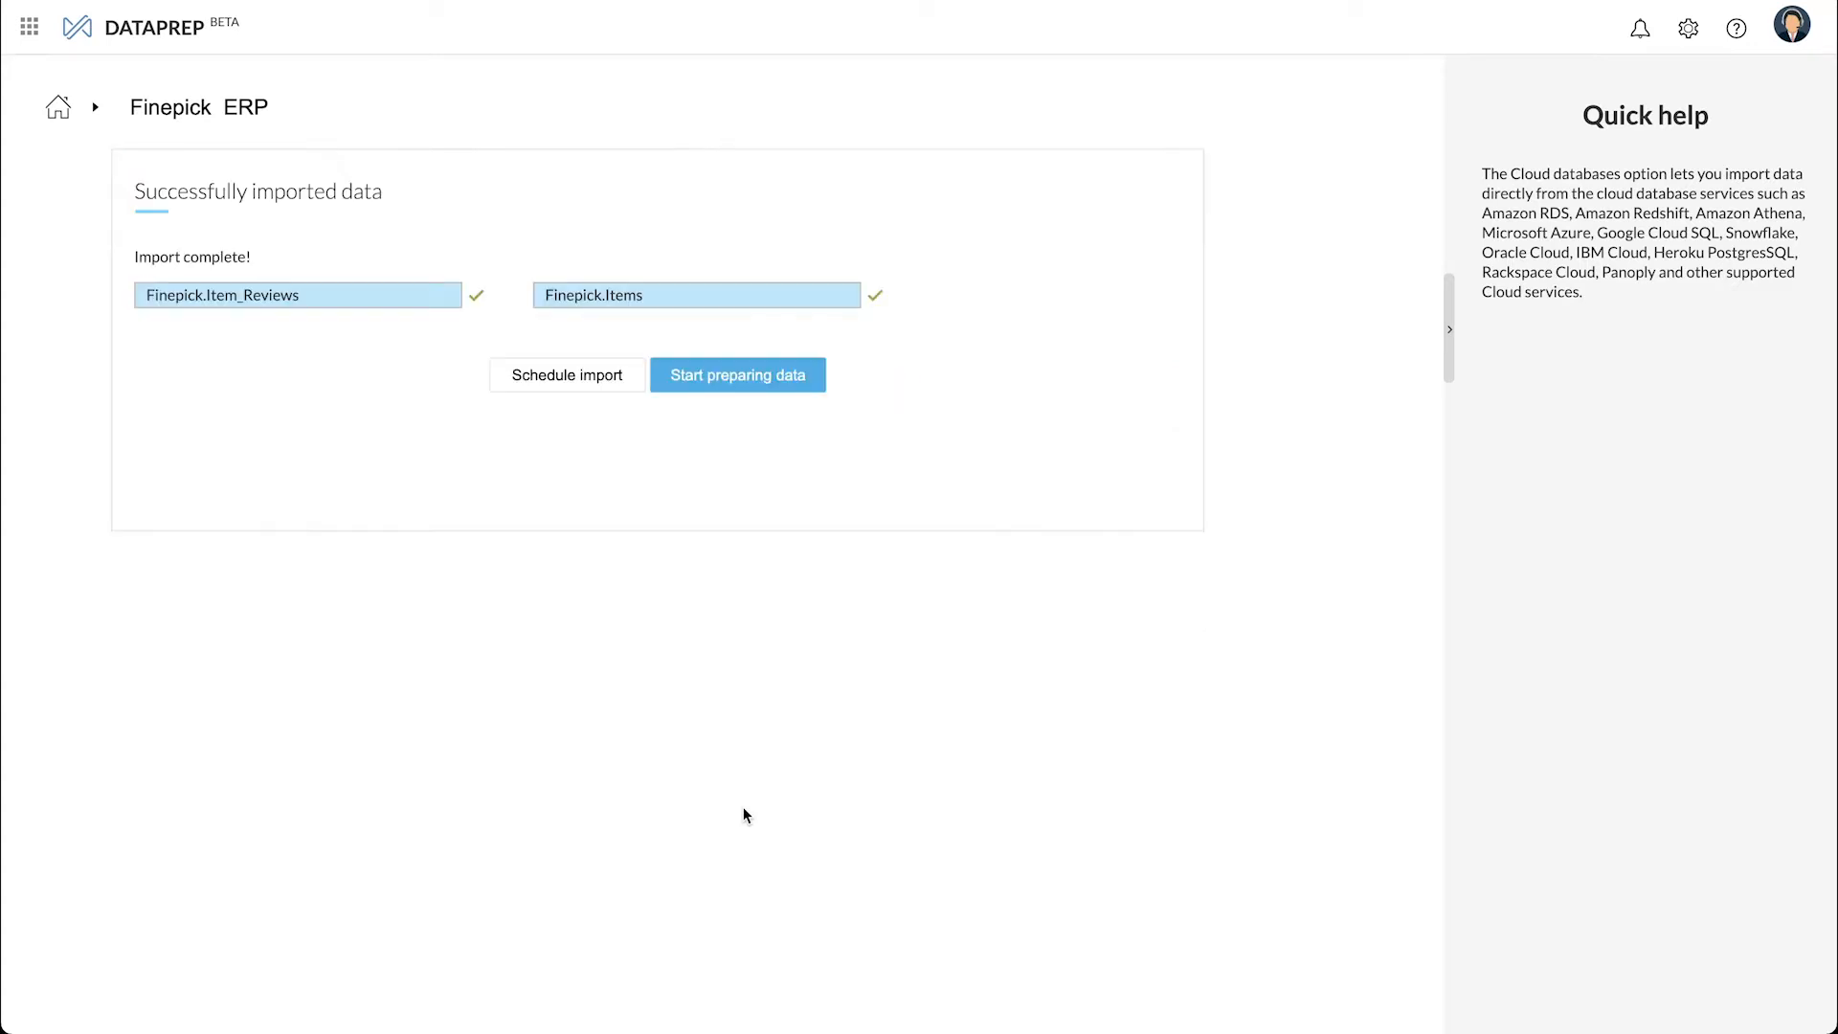
pyautogui.click(763, 391)
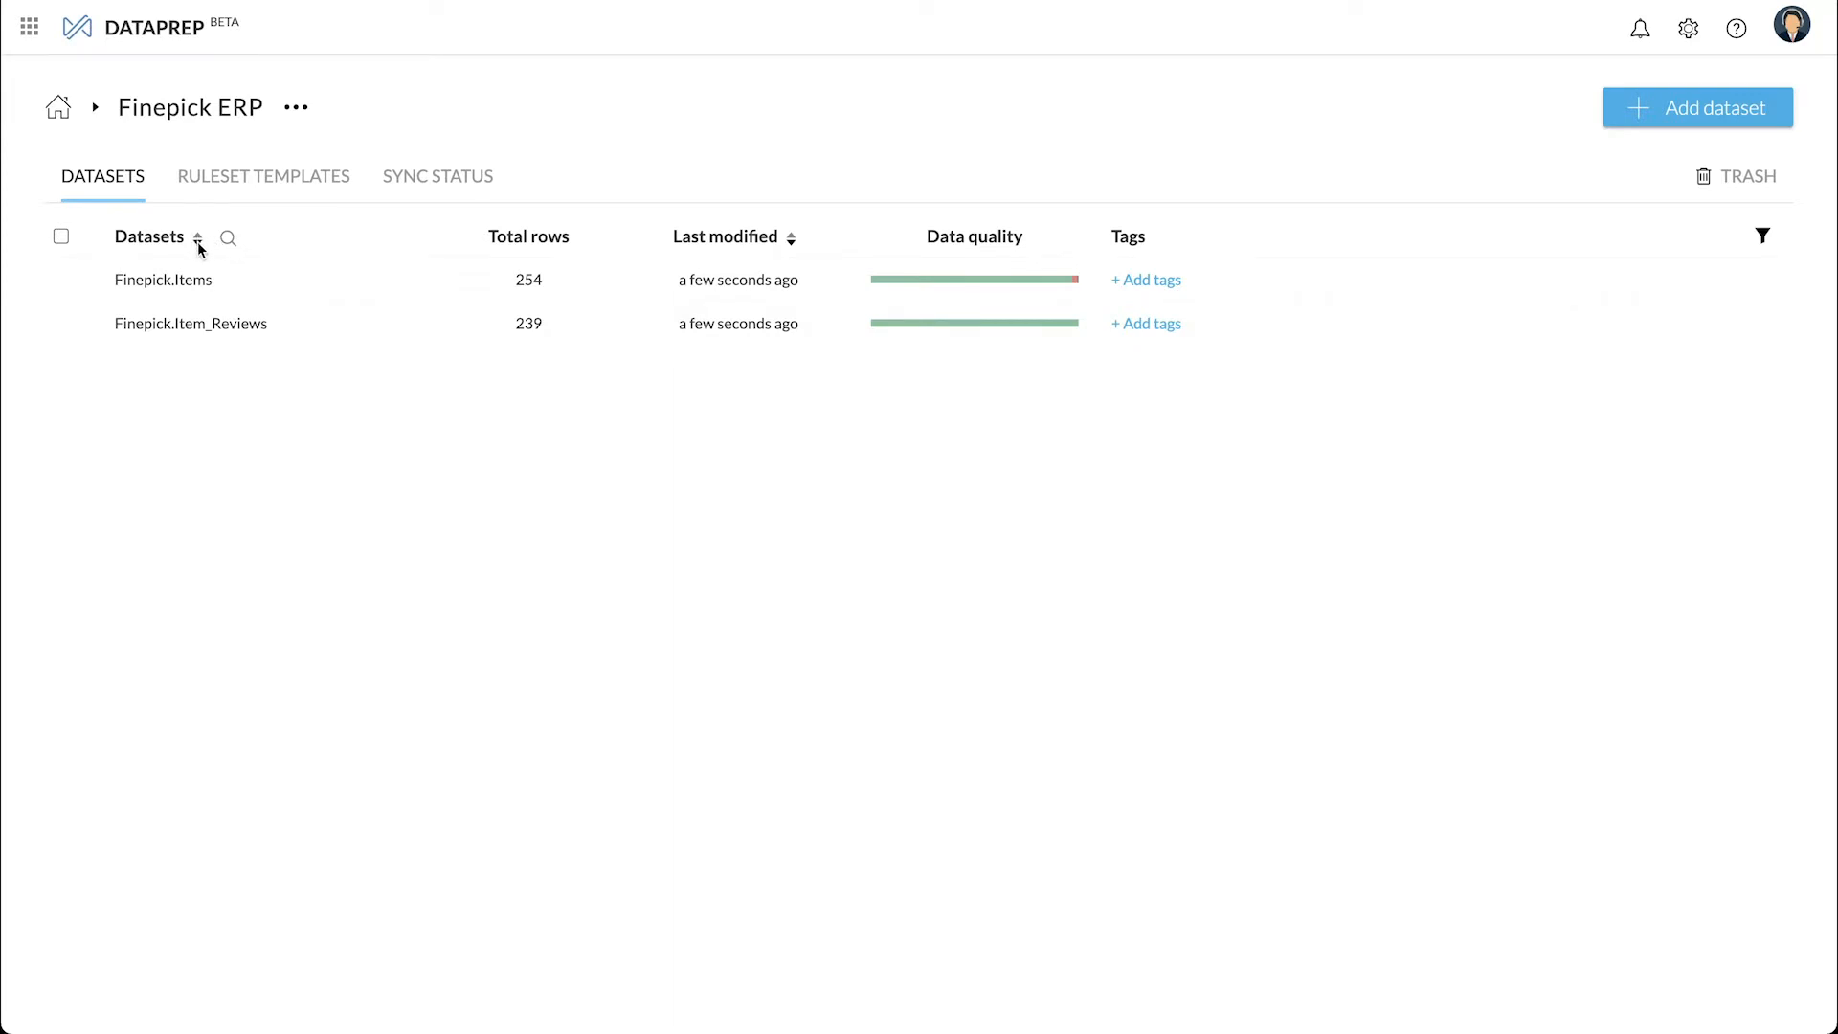
# - Sort the datasets list by name and open the Finepick.Items dataset
pyautogui.click(196, 239)
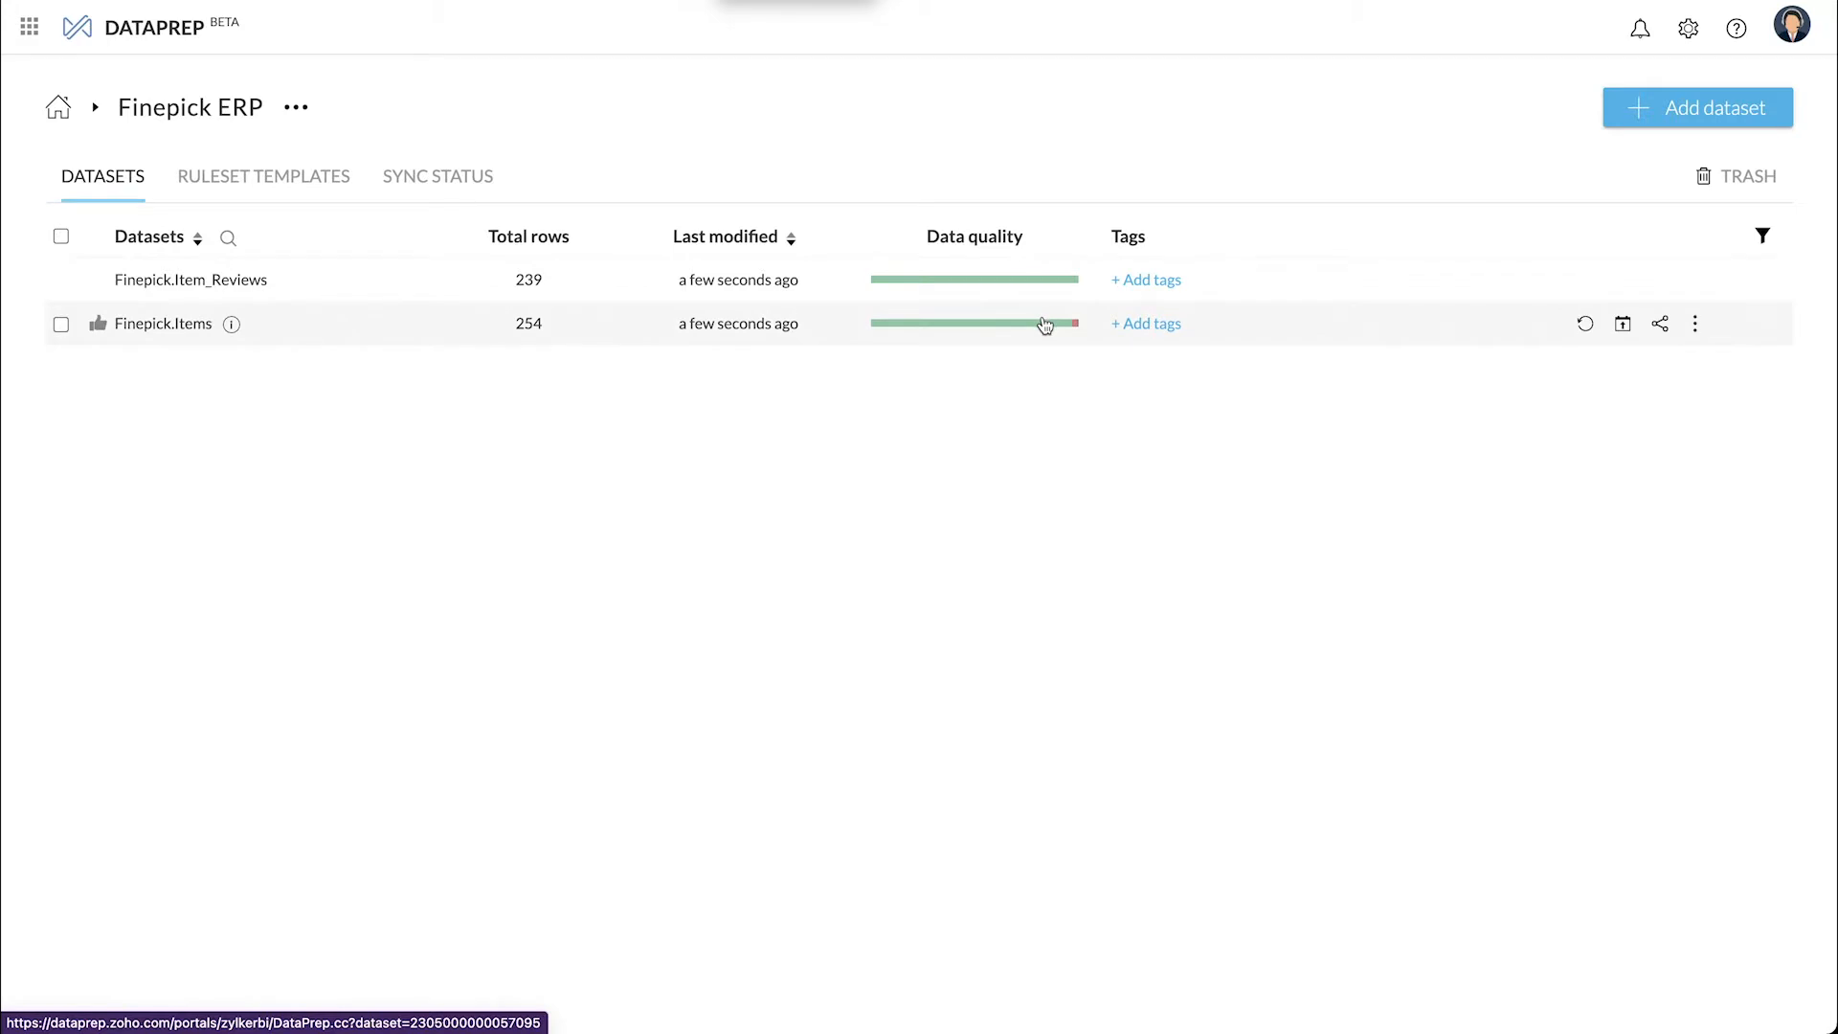
pyautogui.click(144, 326)
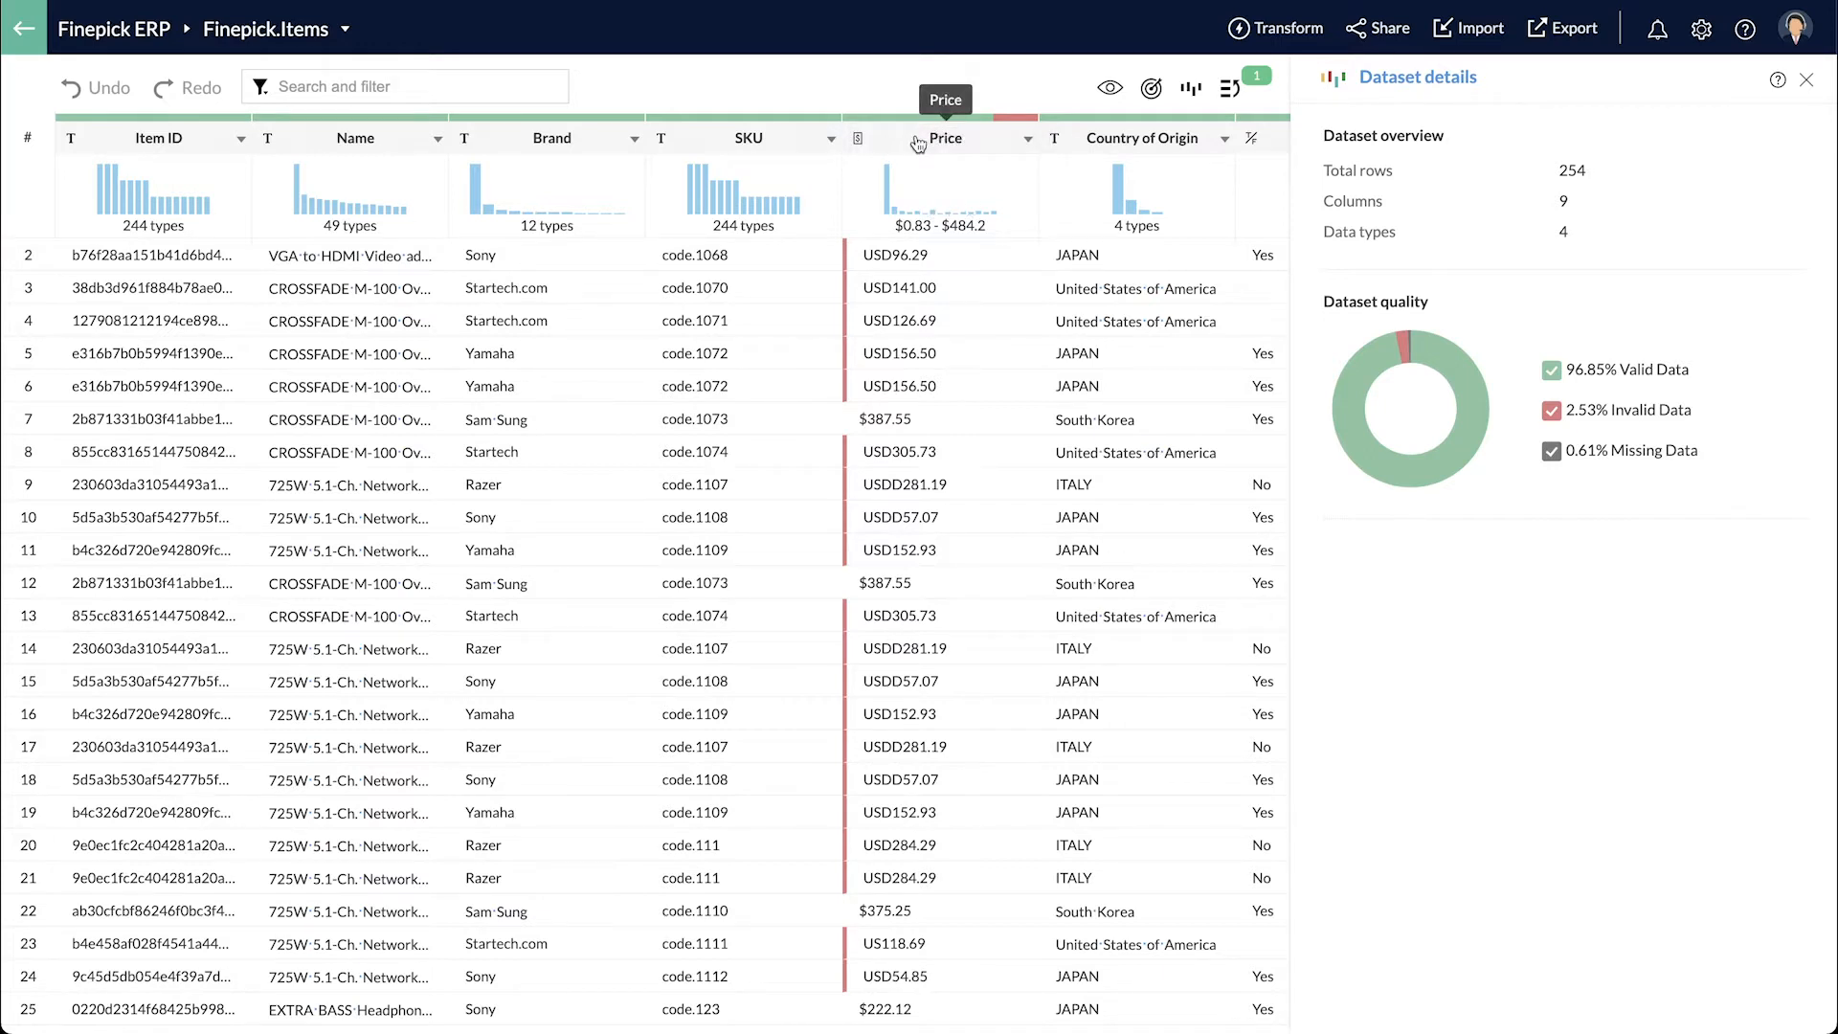
# - Replace the USD and USDD prefixes in the Price column with $
pyautogui.moveTo(1008, 125)
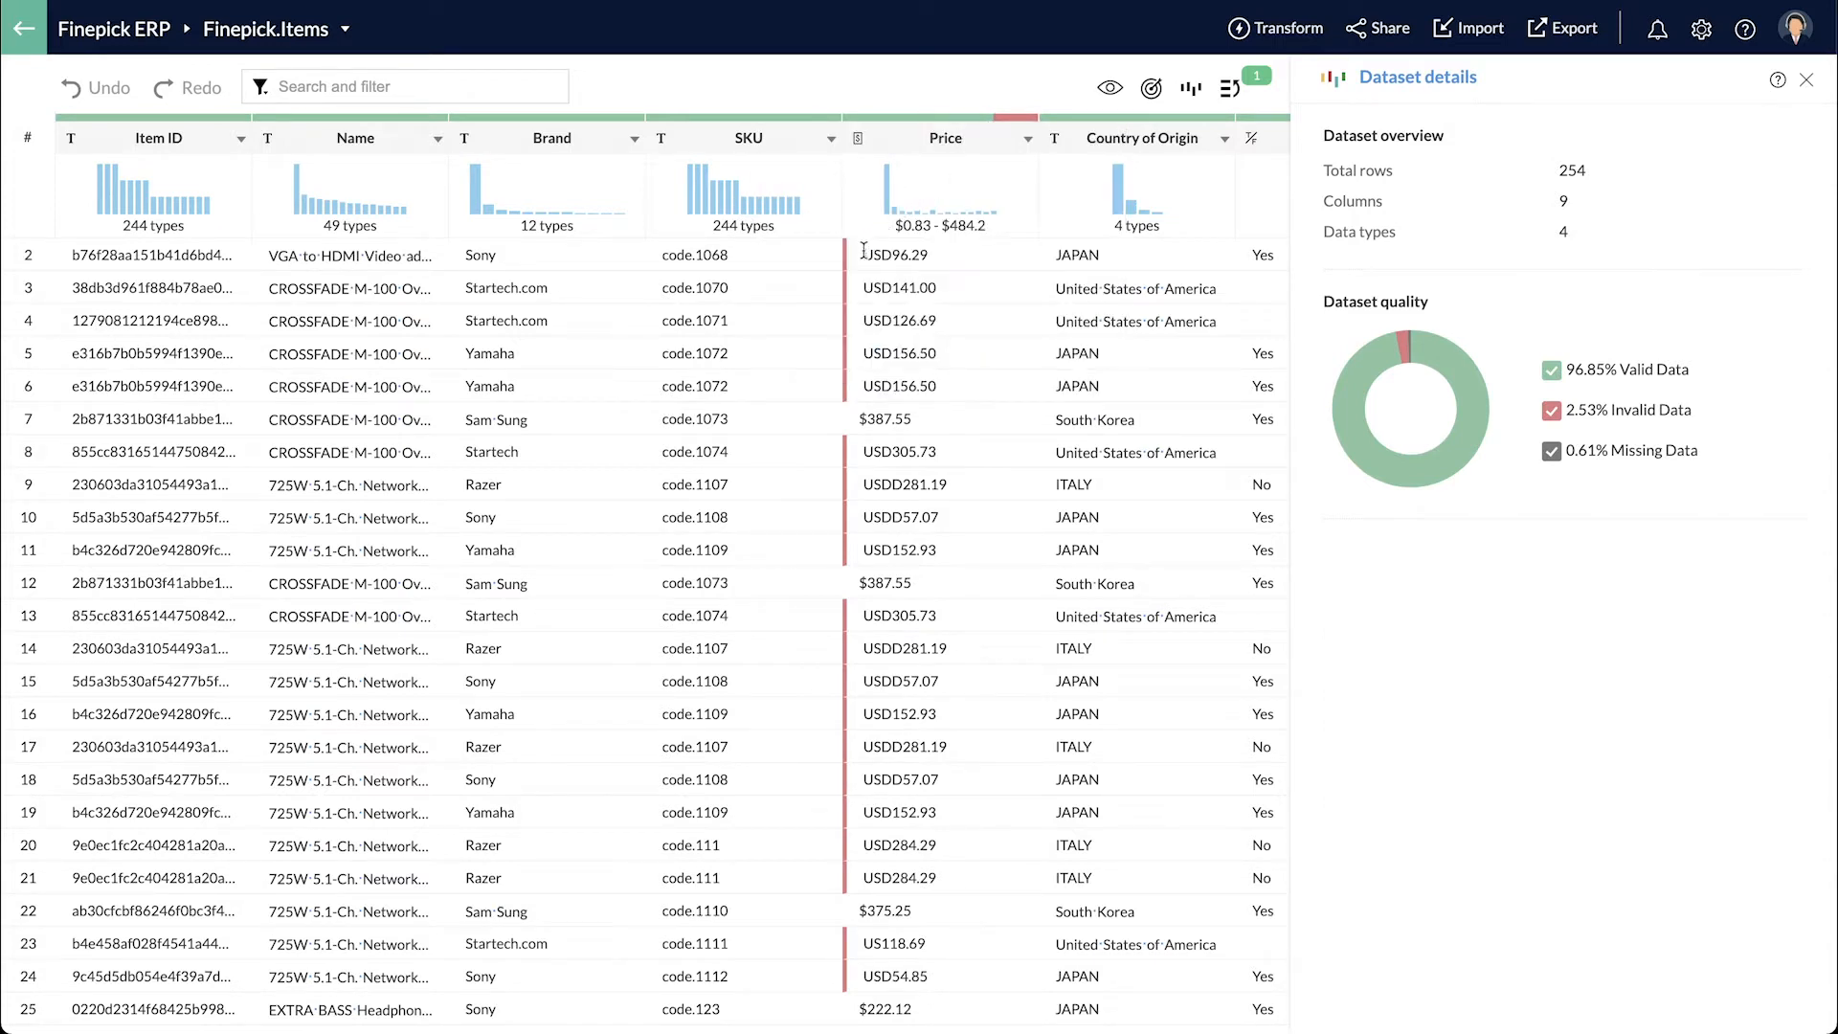
pyautogui.moveTo(864, 253); pyautogui.dragTo(889, 255)
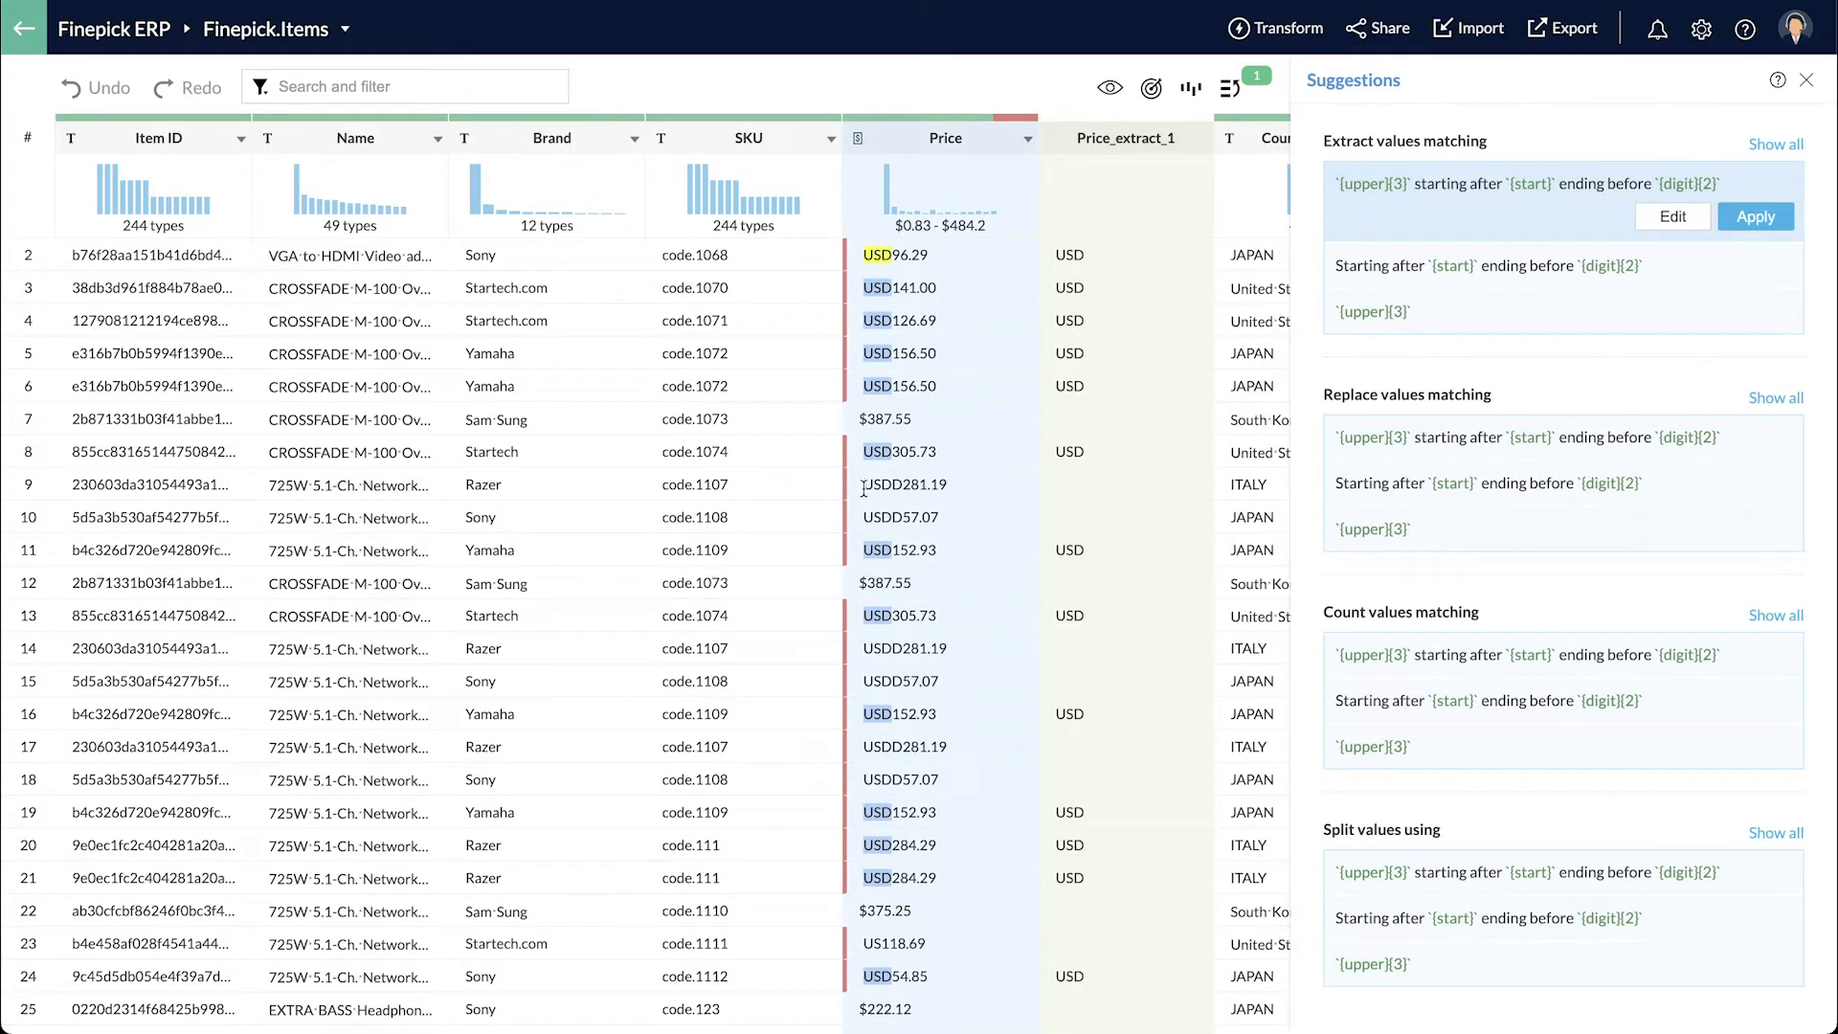
pyautogui.moveTo(864, 487); pyautogui.dragTo(900, 493)
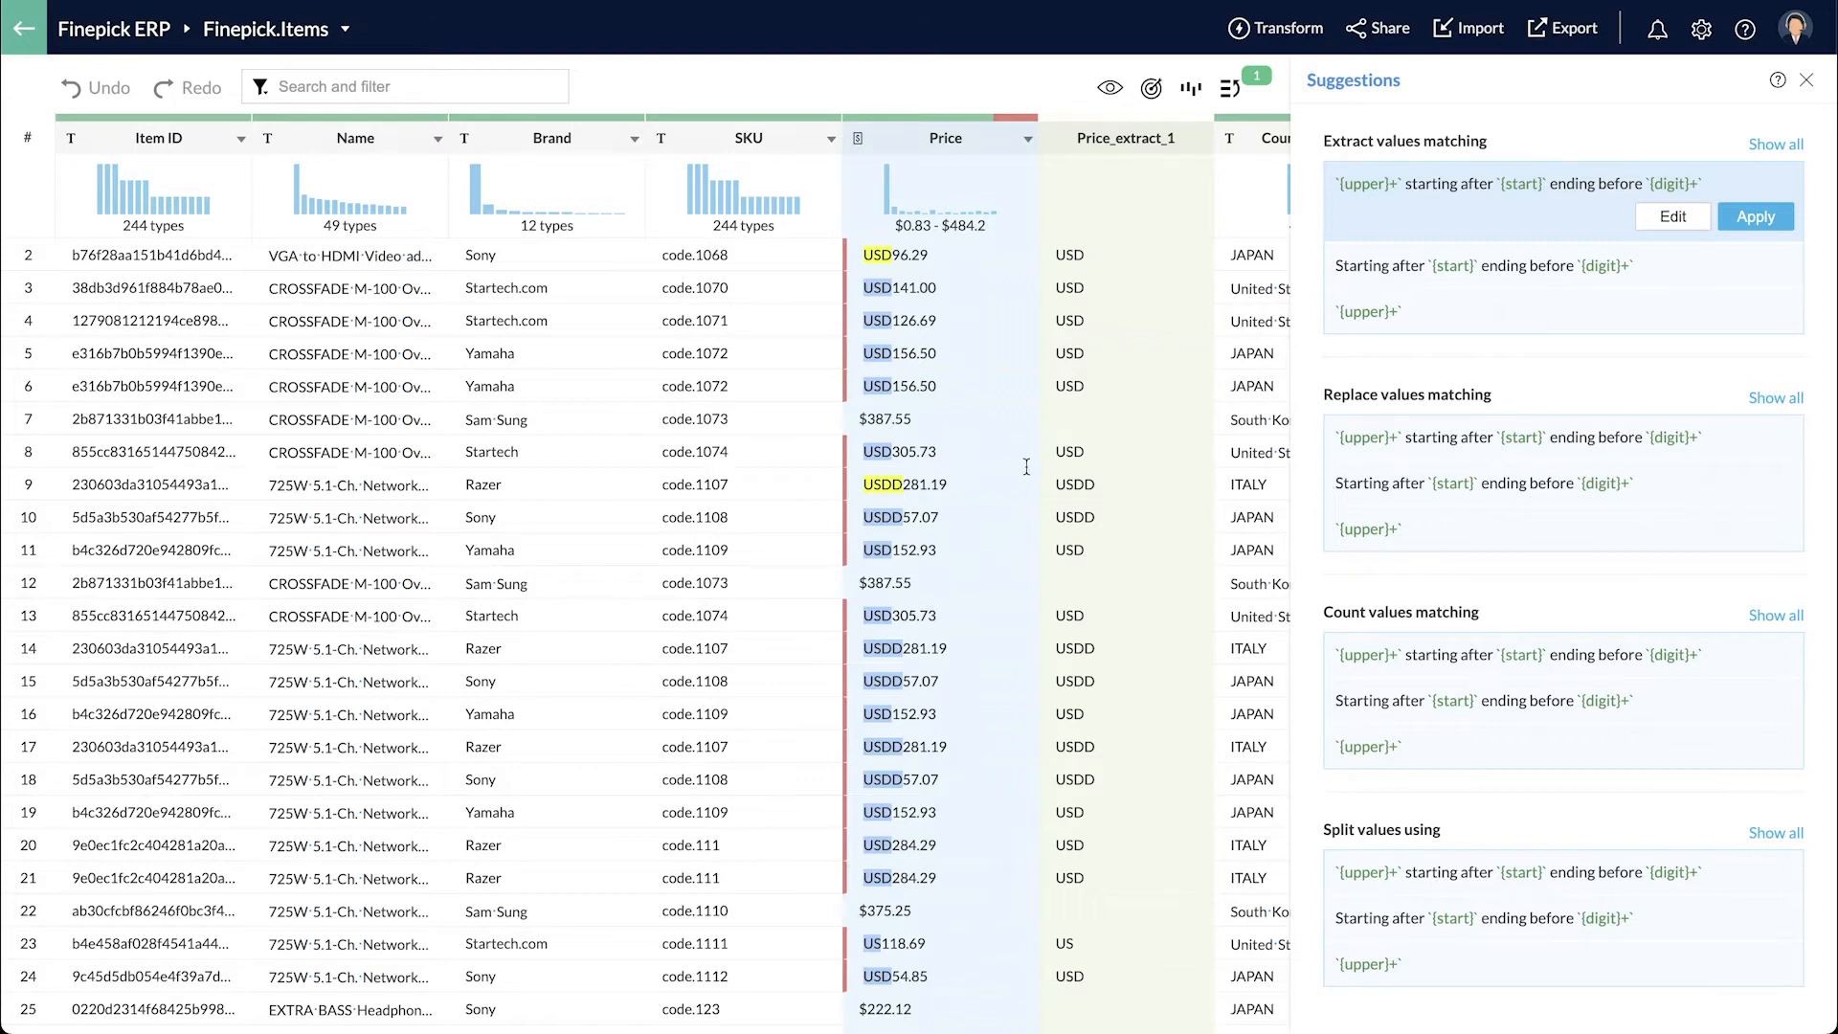
pyautogui.click(1467, 448)
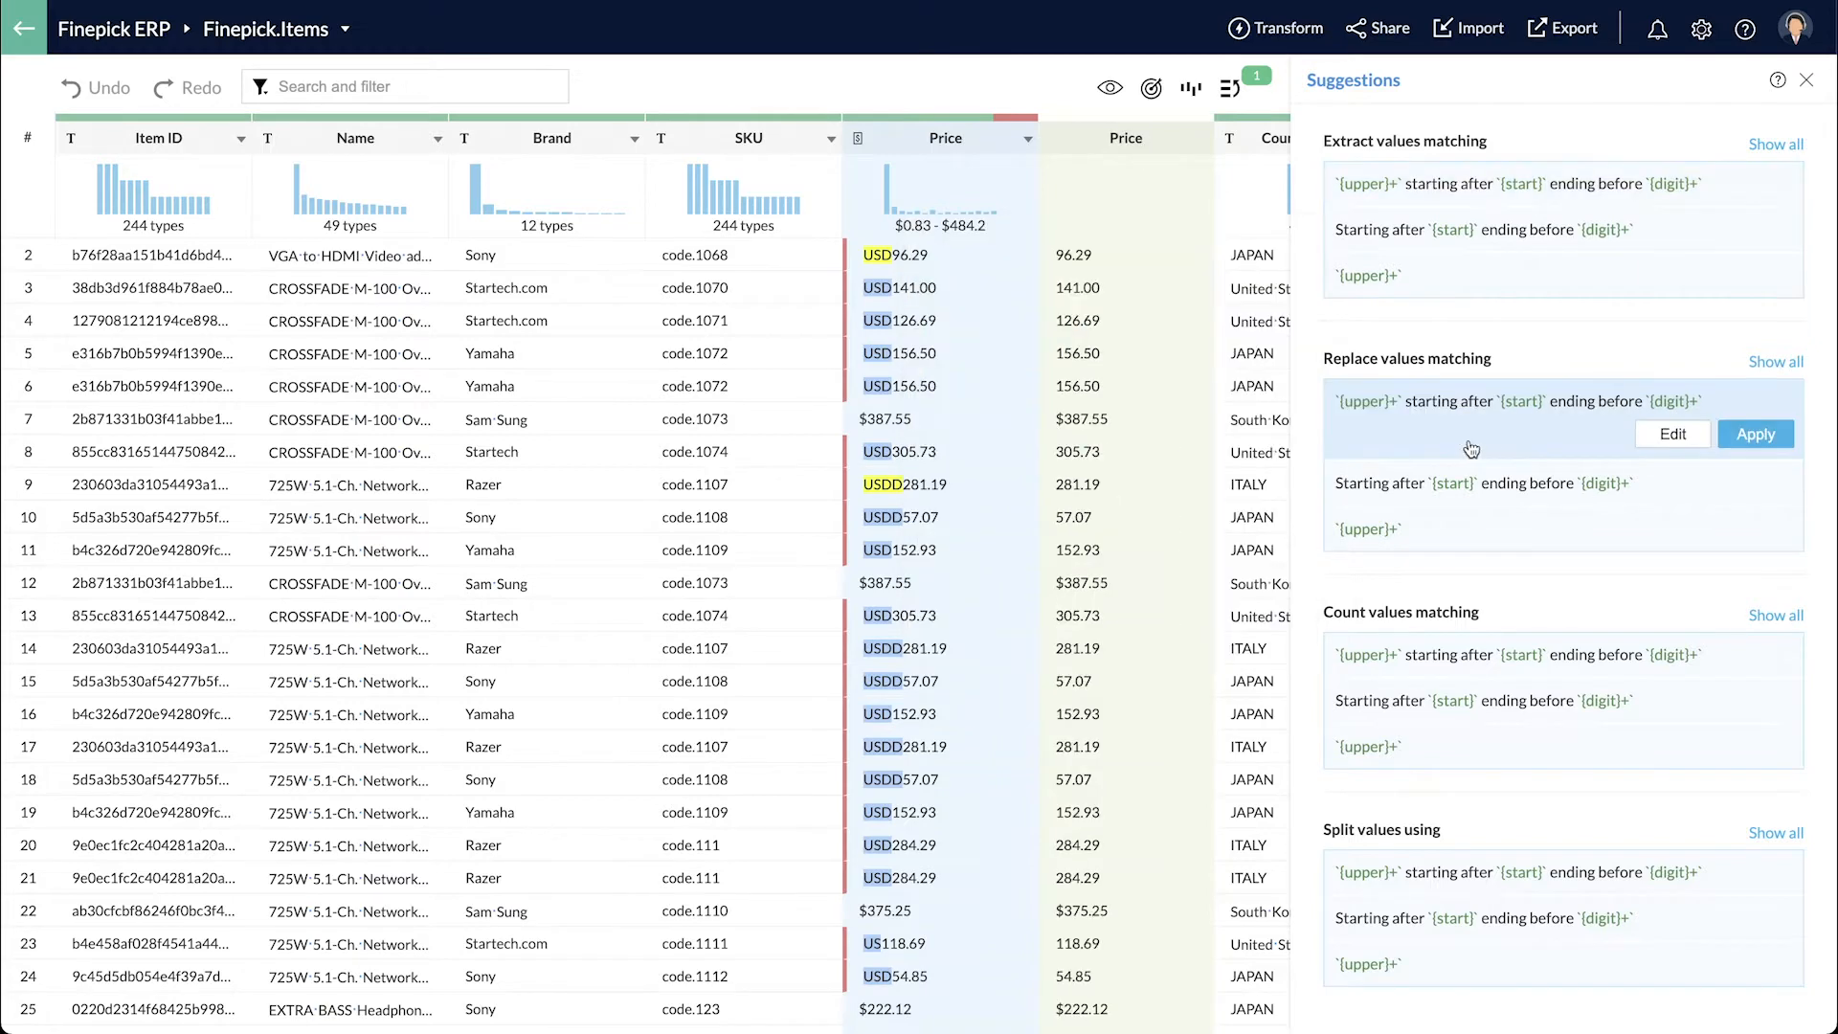
pyautogui.click(1671, 438)
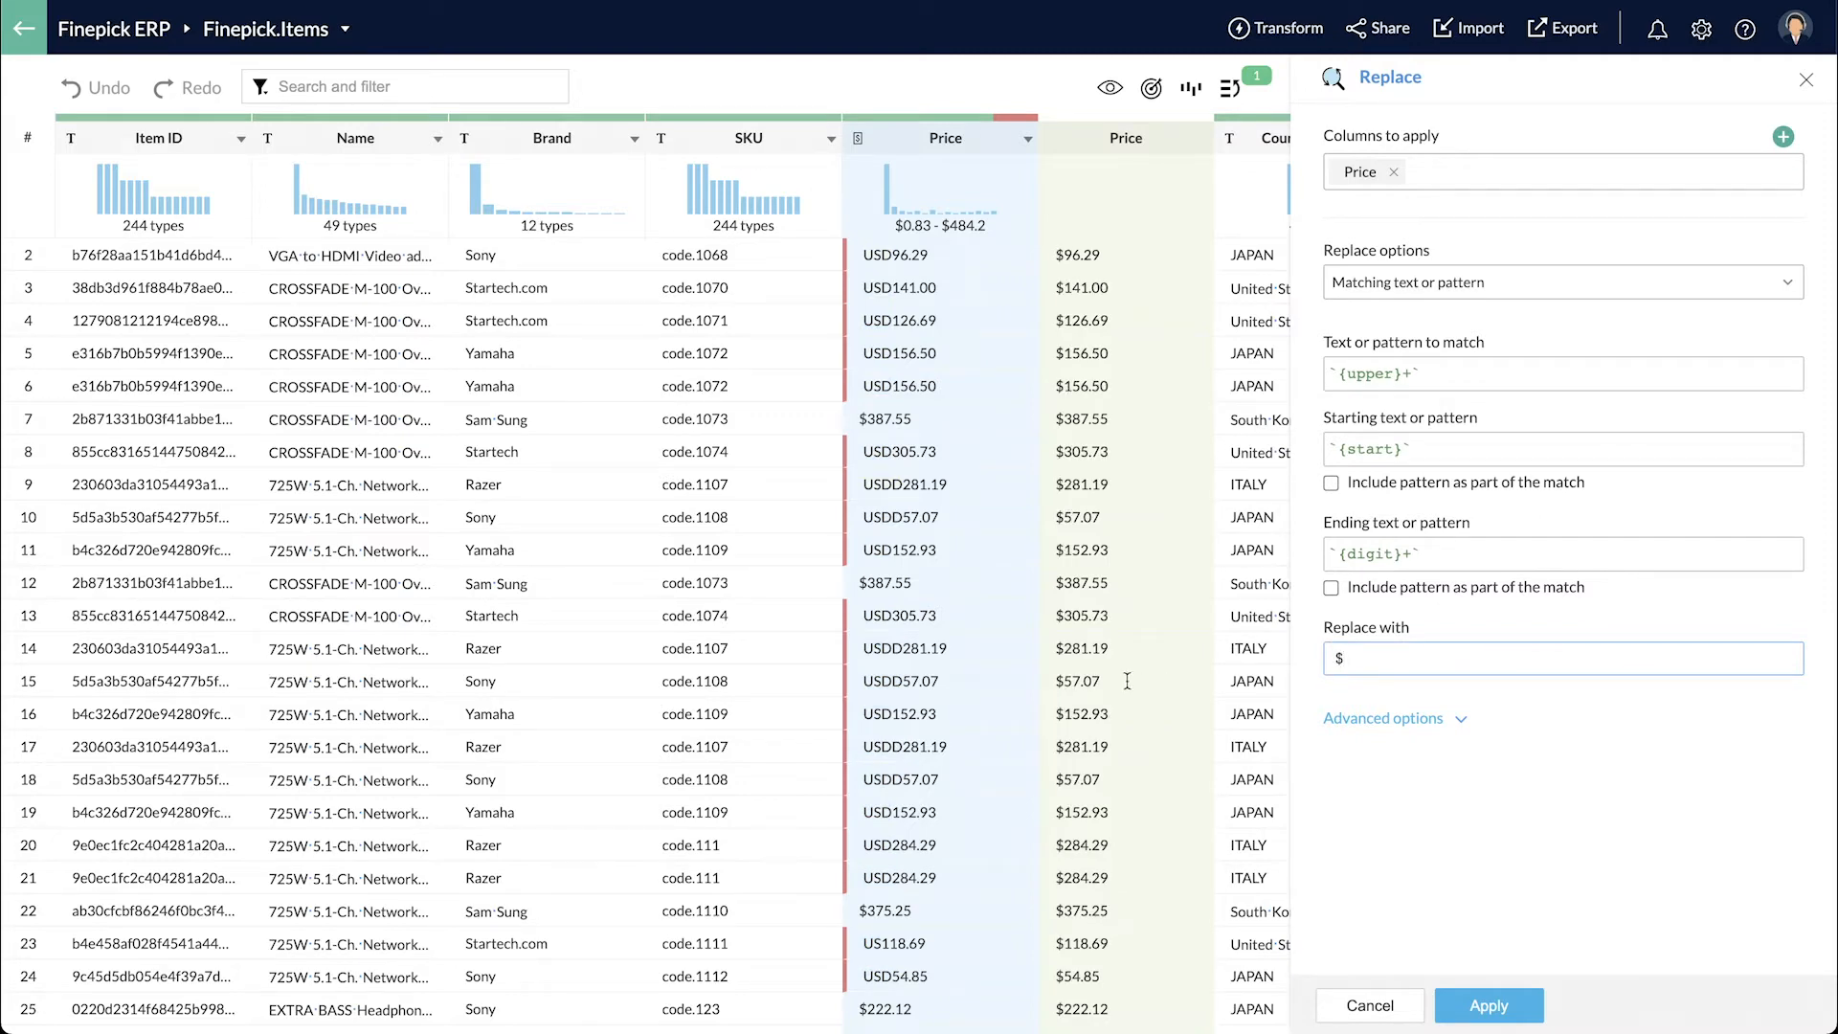
pyautogui.scroll(-3, 1107, 675)
pyautogui.hscroll(2, 1107, 675)
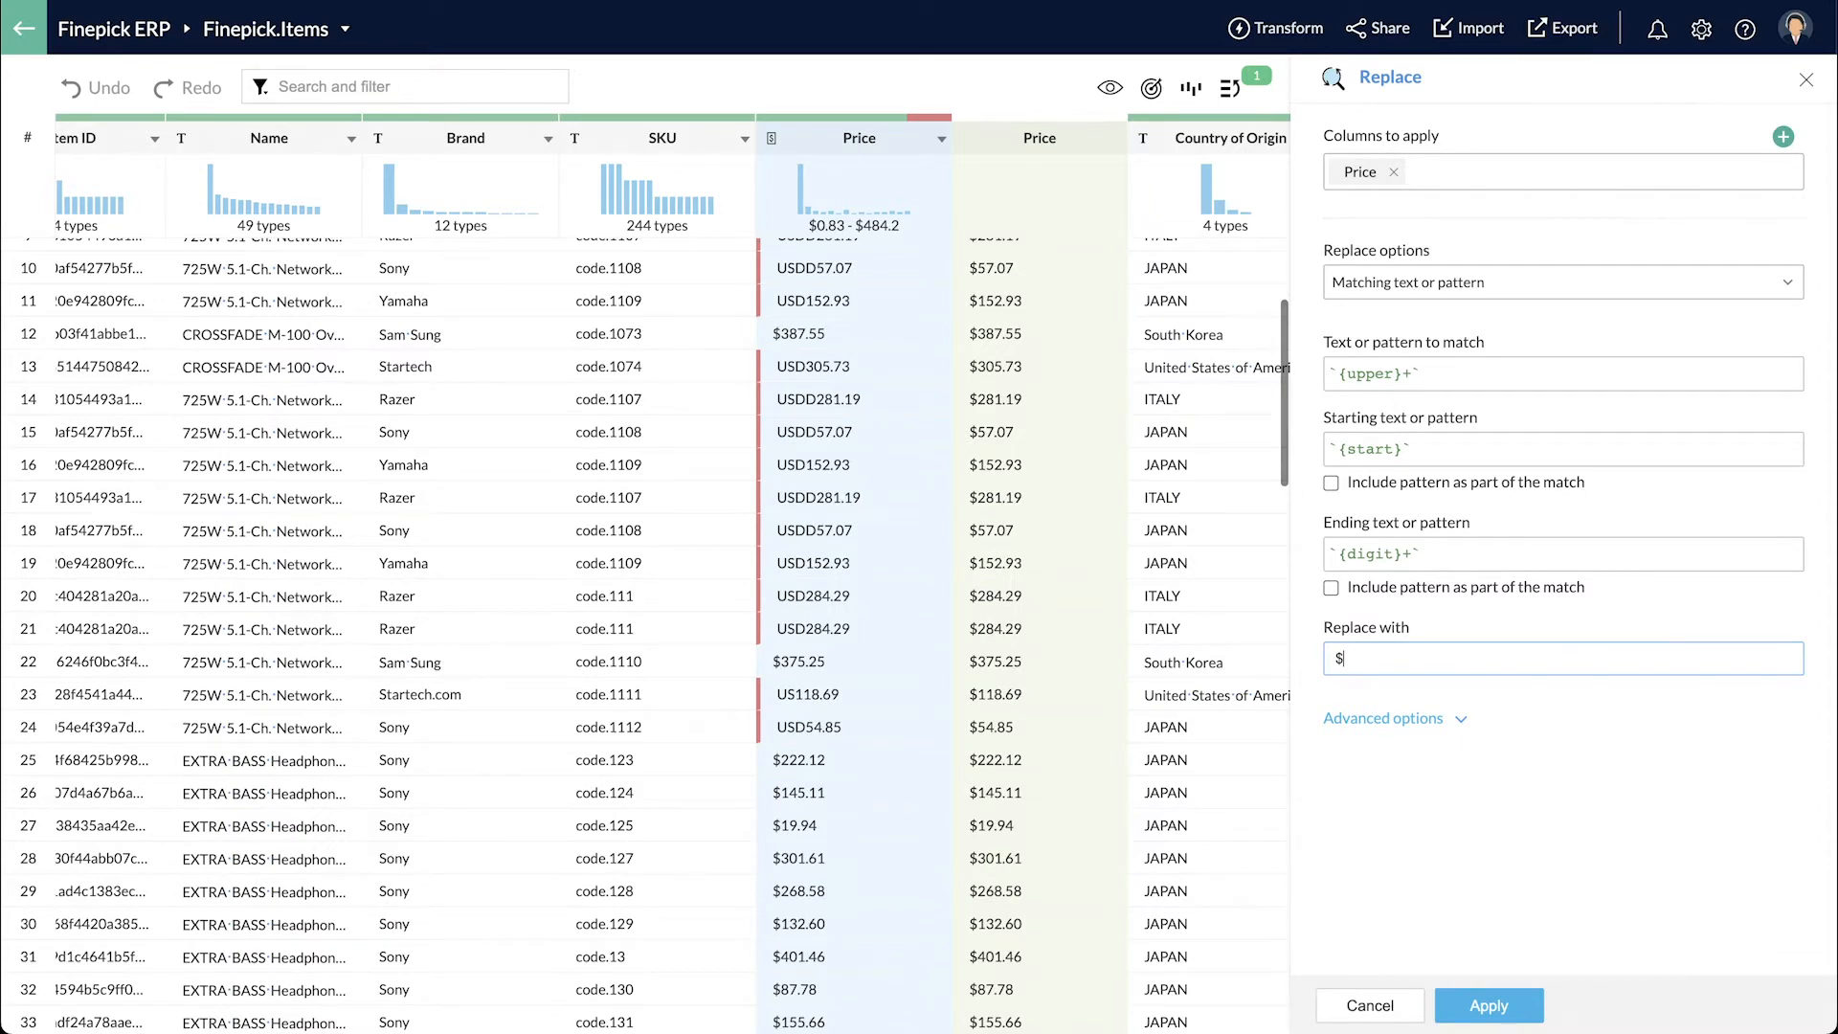
pyautogui.click(1512, 1007)
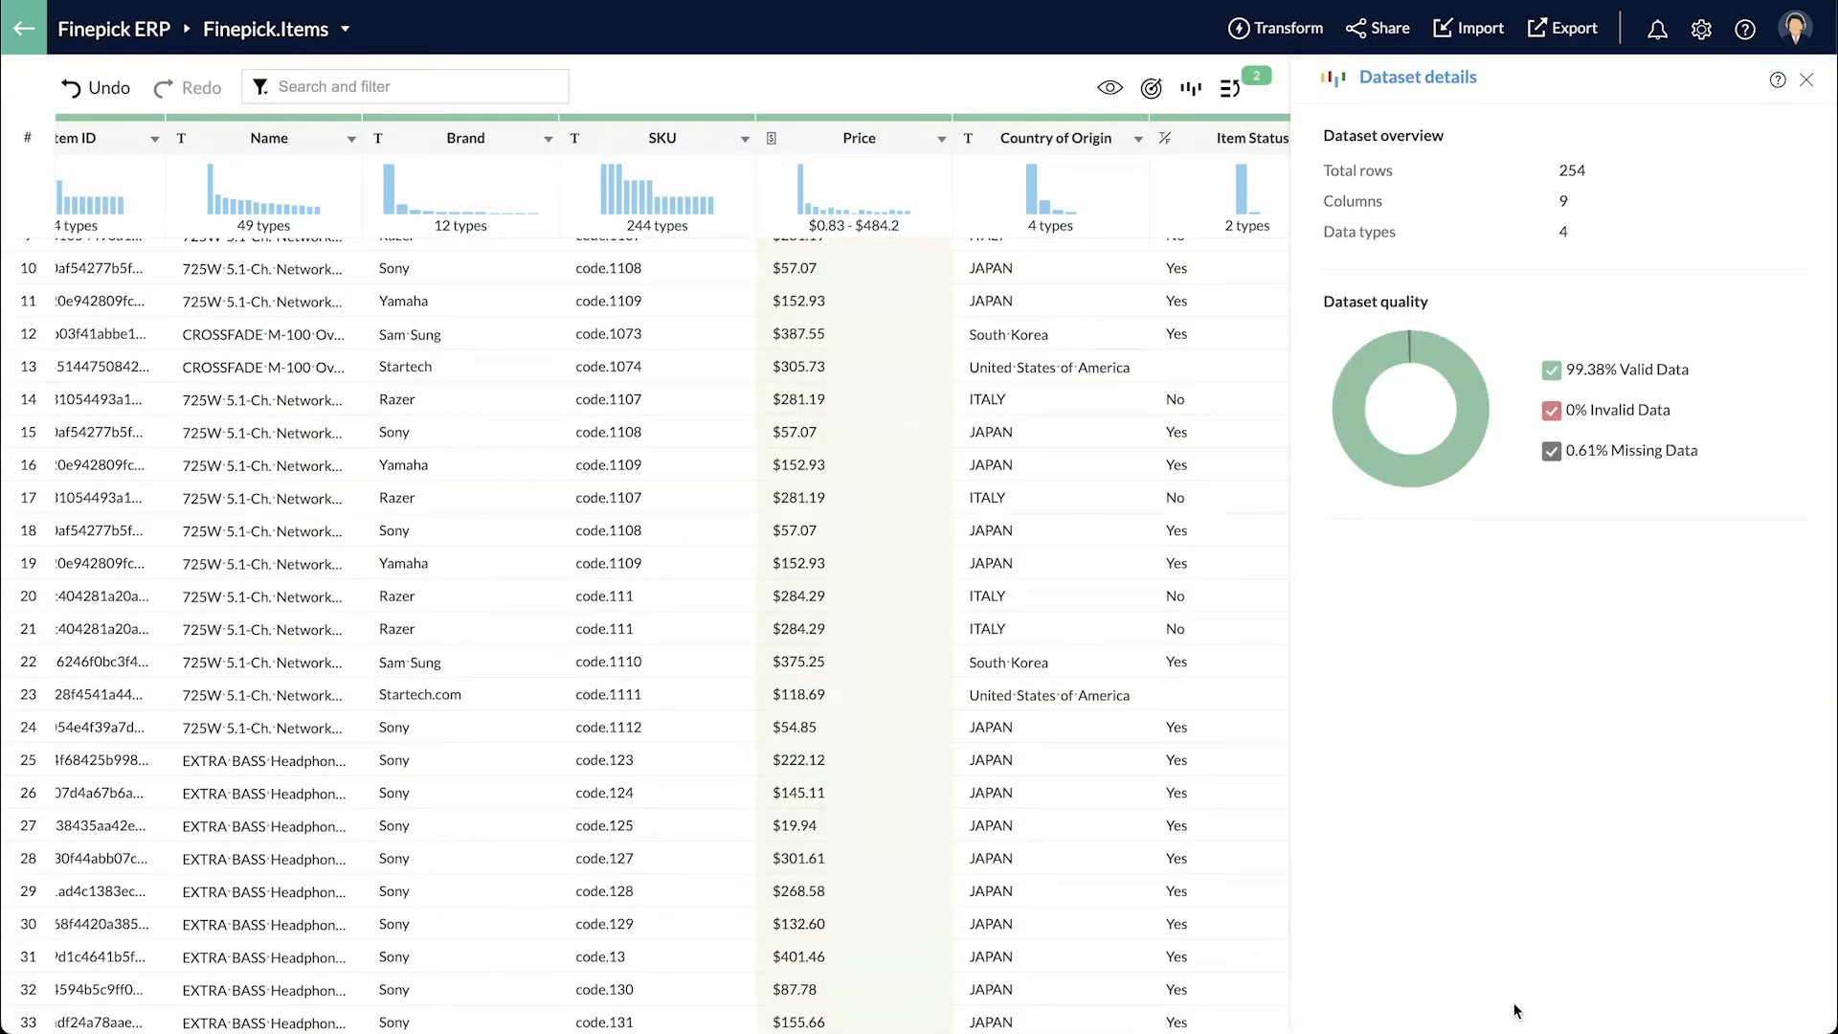
# - Fill empty Item Status cells with formula if(Country of Origin='United States of America','Yes','No')
pyautogui.hscroll(3, 954, 607)
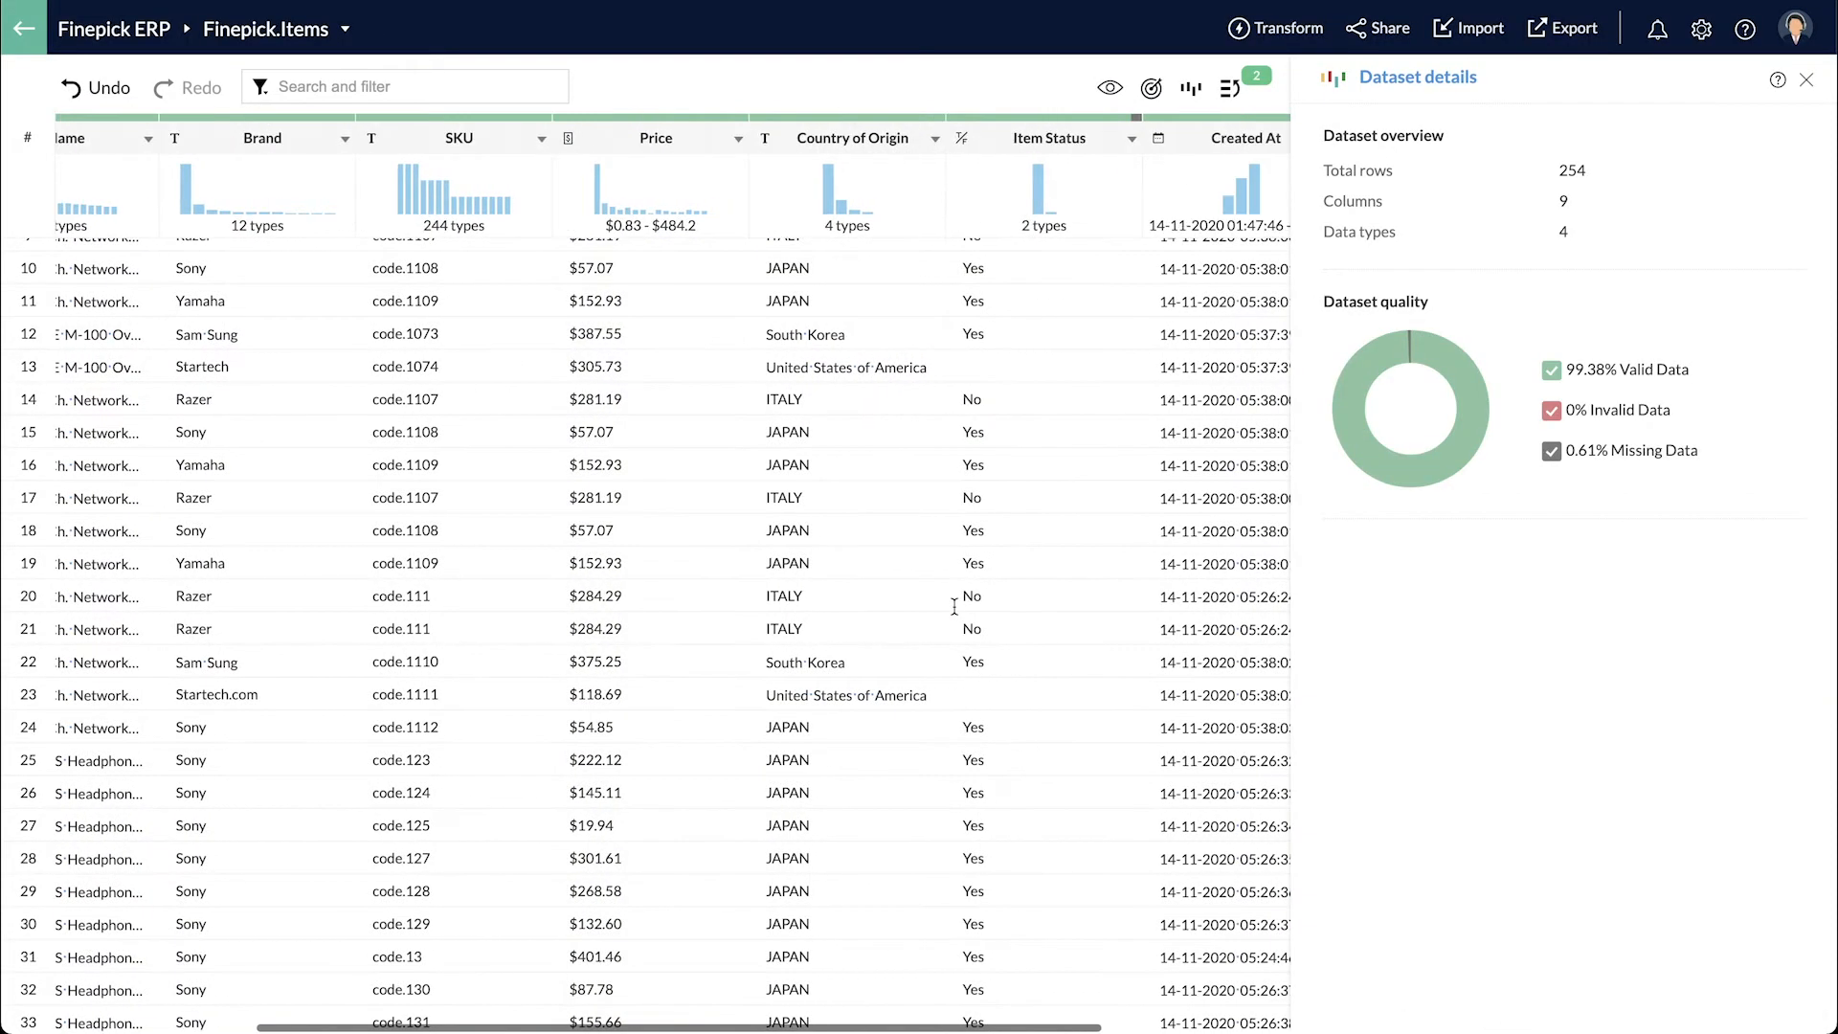
pyautogui.scroll(3, 1017, 442)
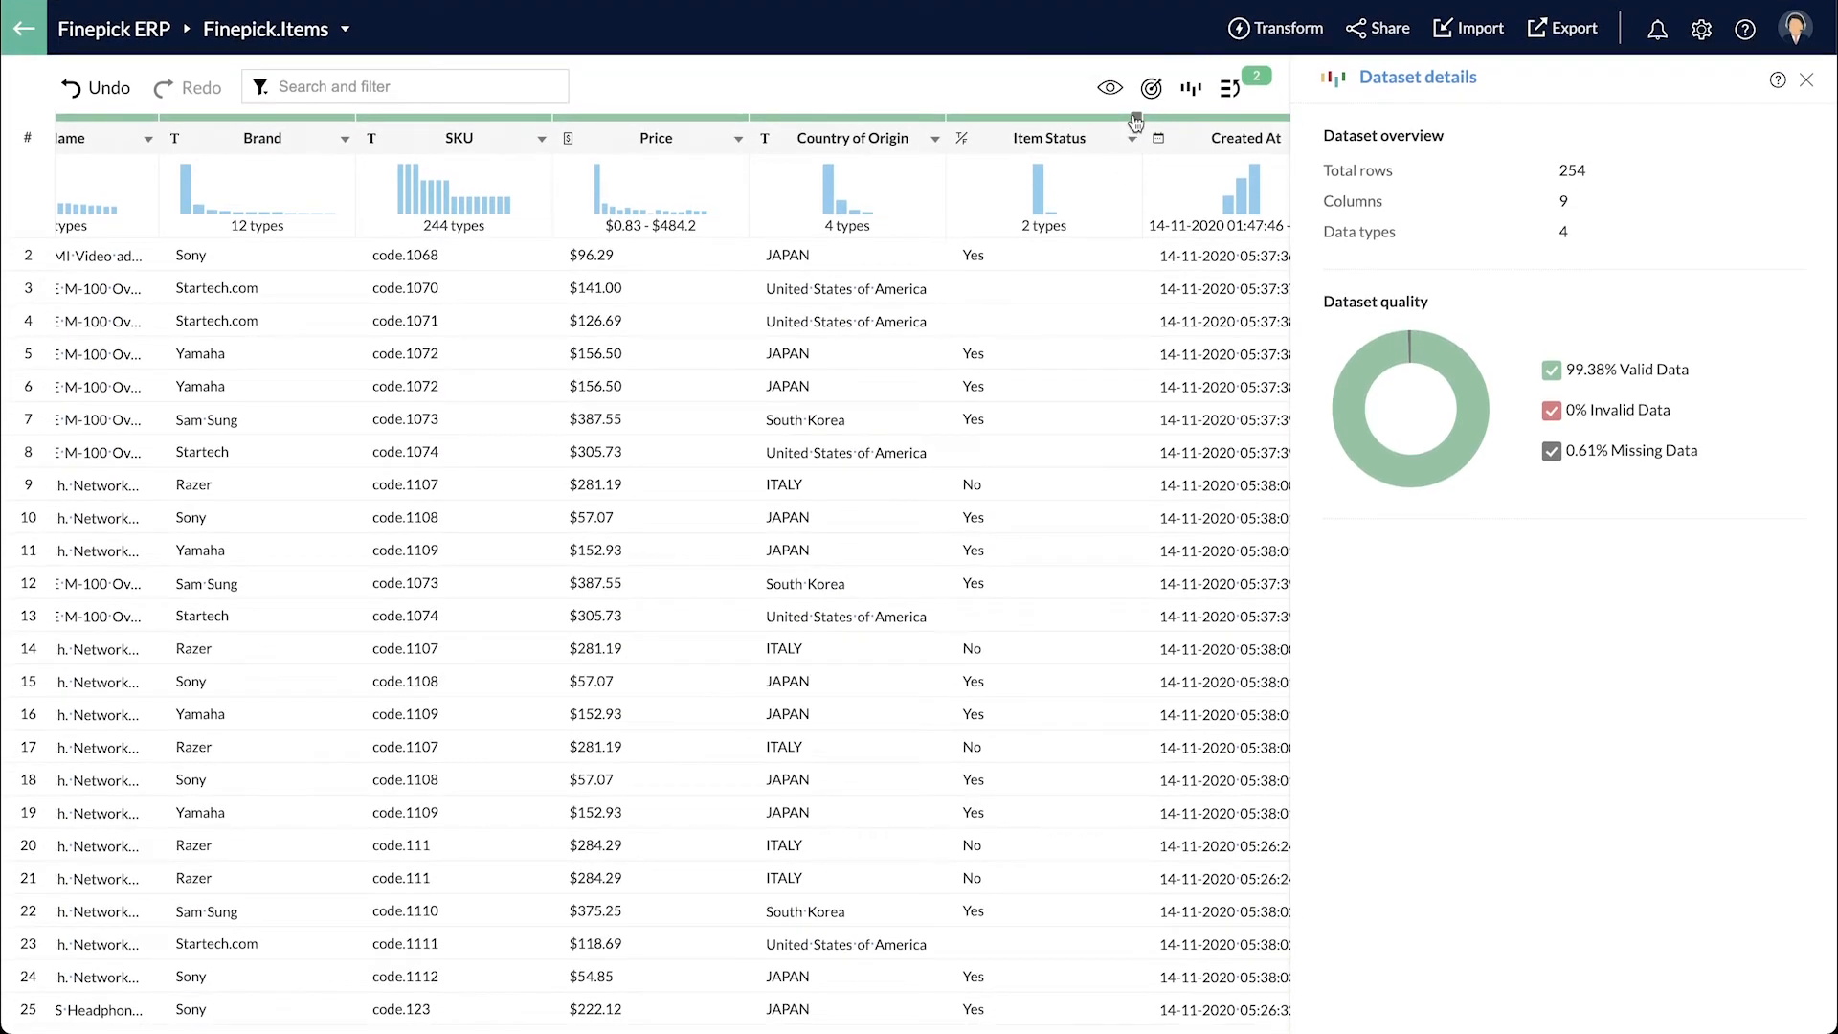
pyautogui.moveTo(1135, 121)
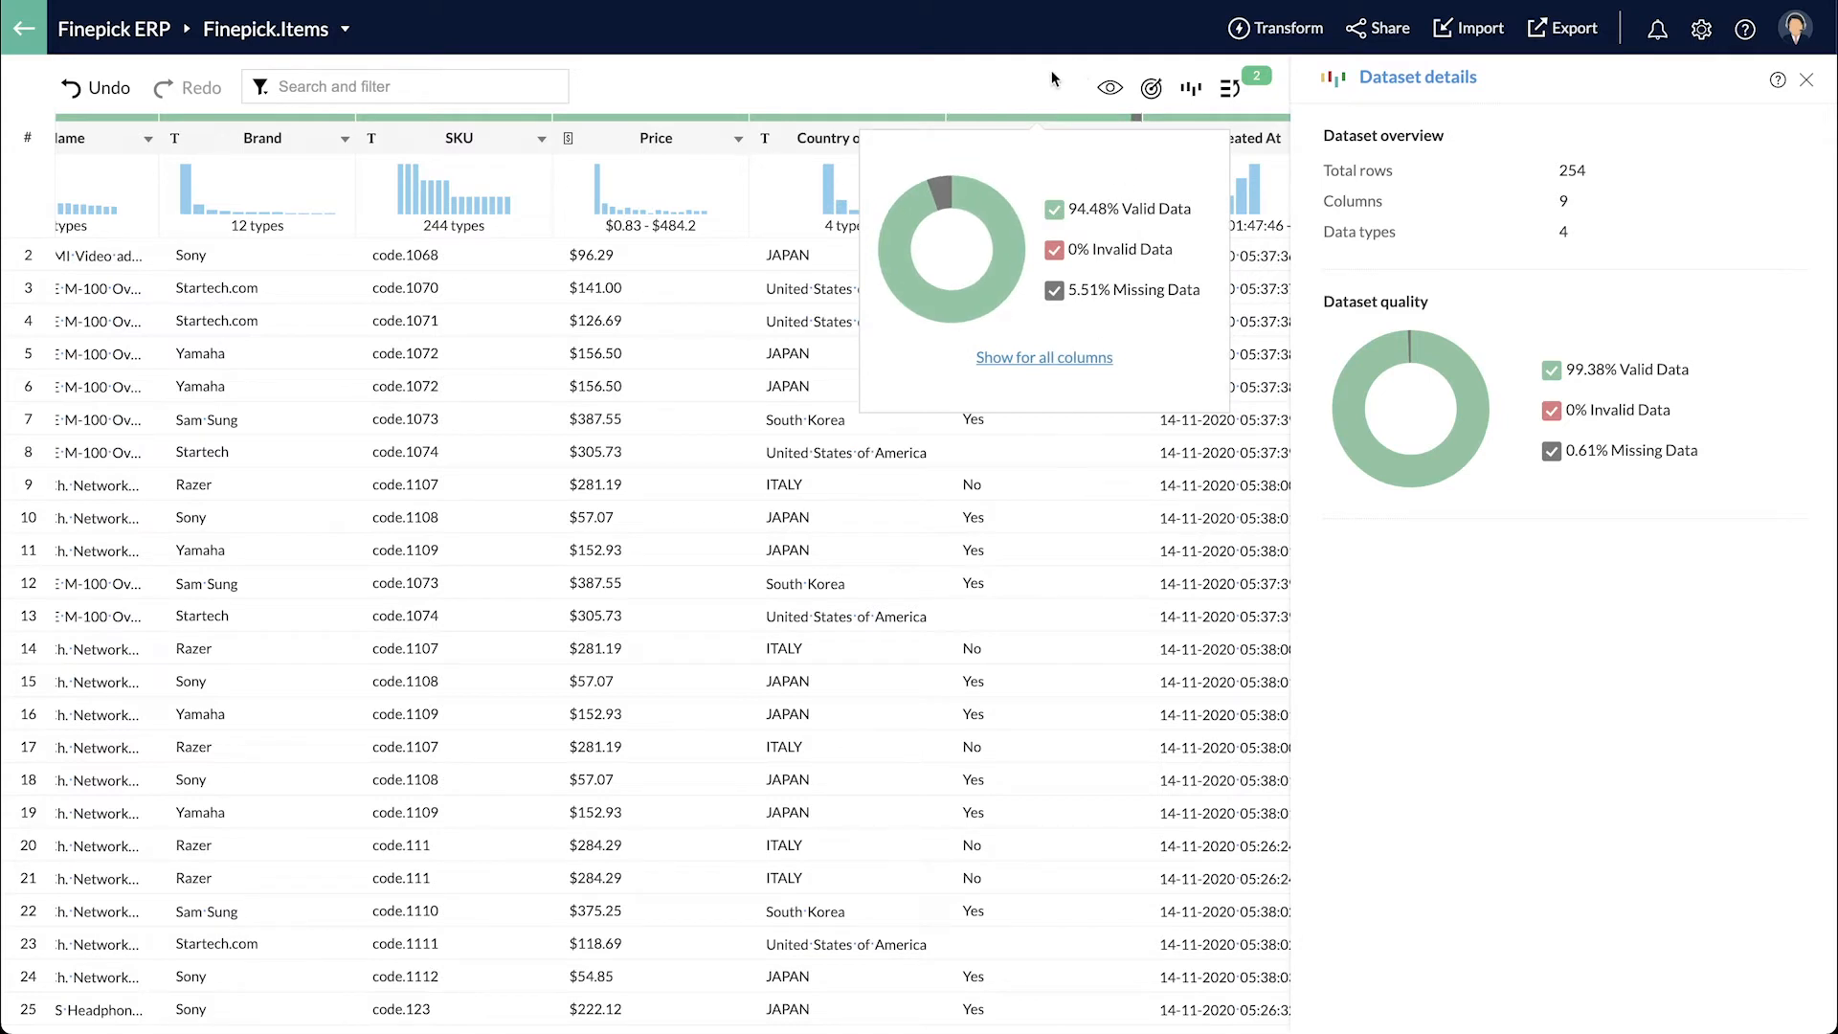
pyautogui.click(1039, 139)
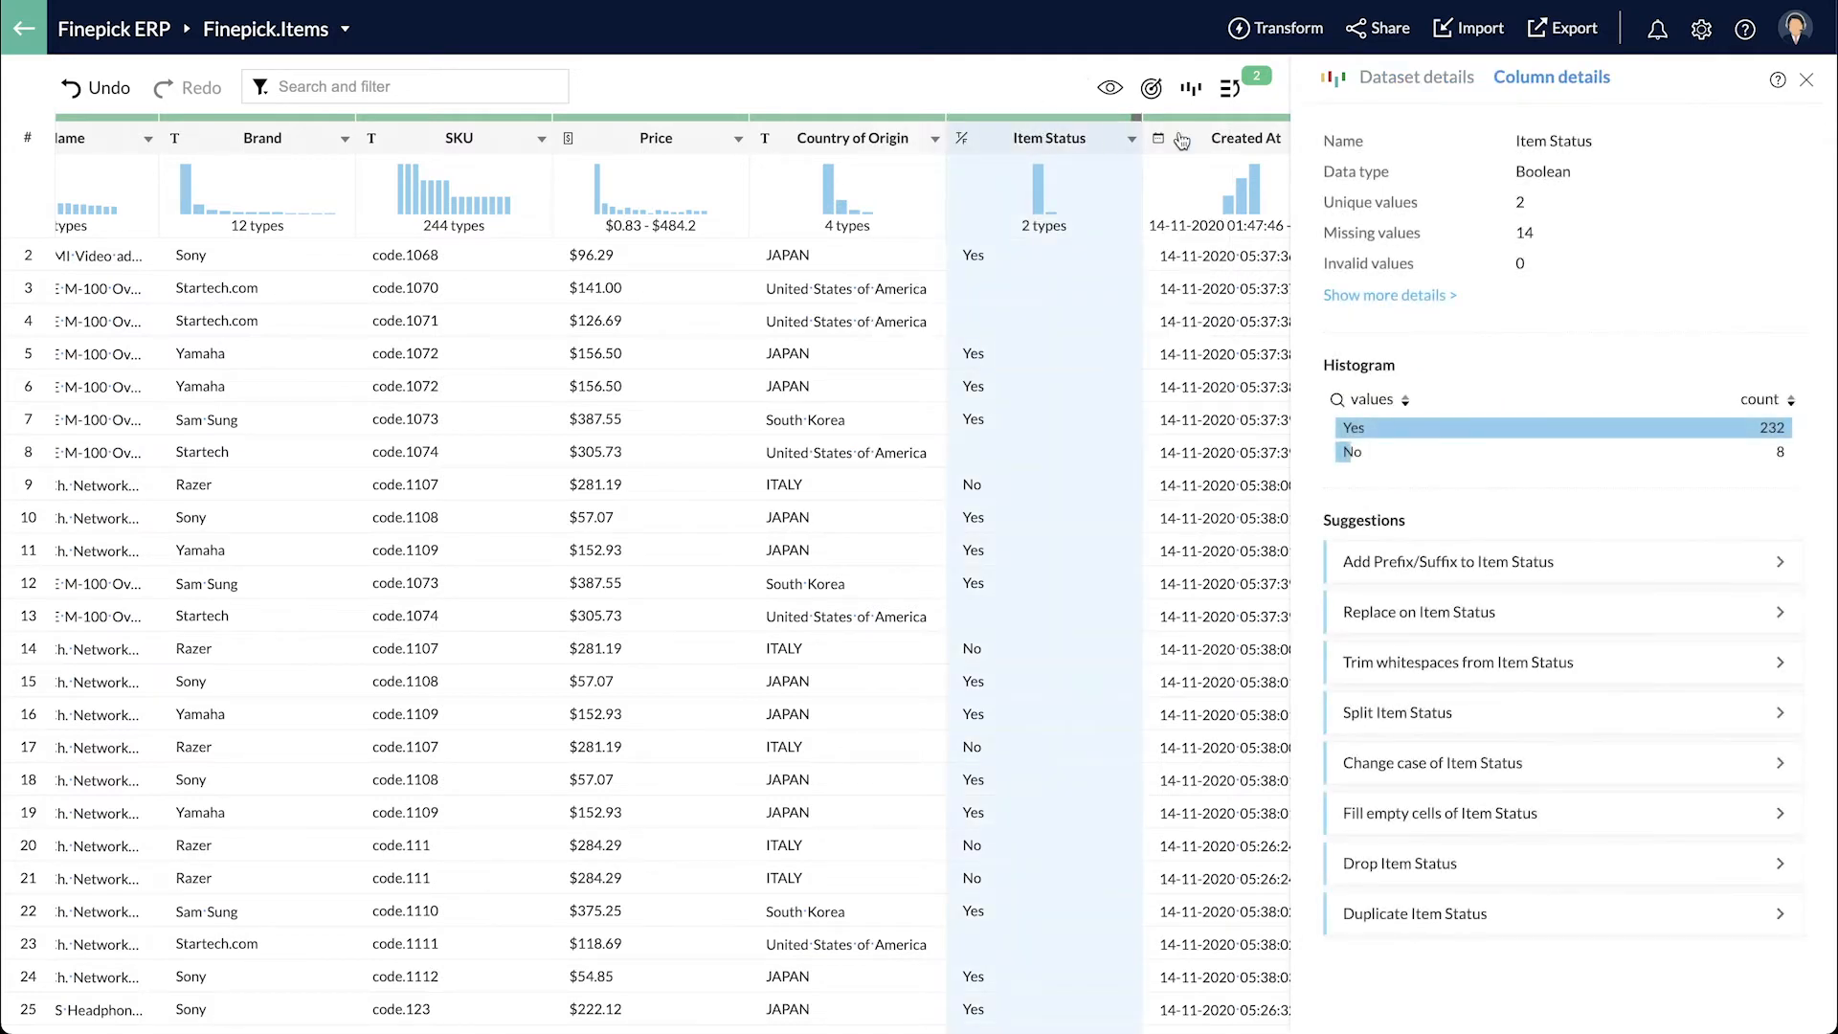
pyautogui.click(1452, 823)
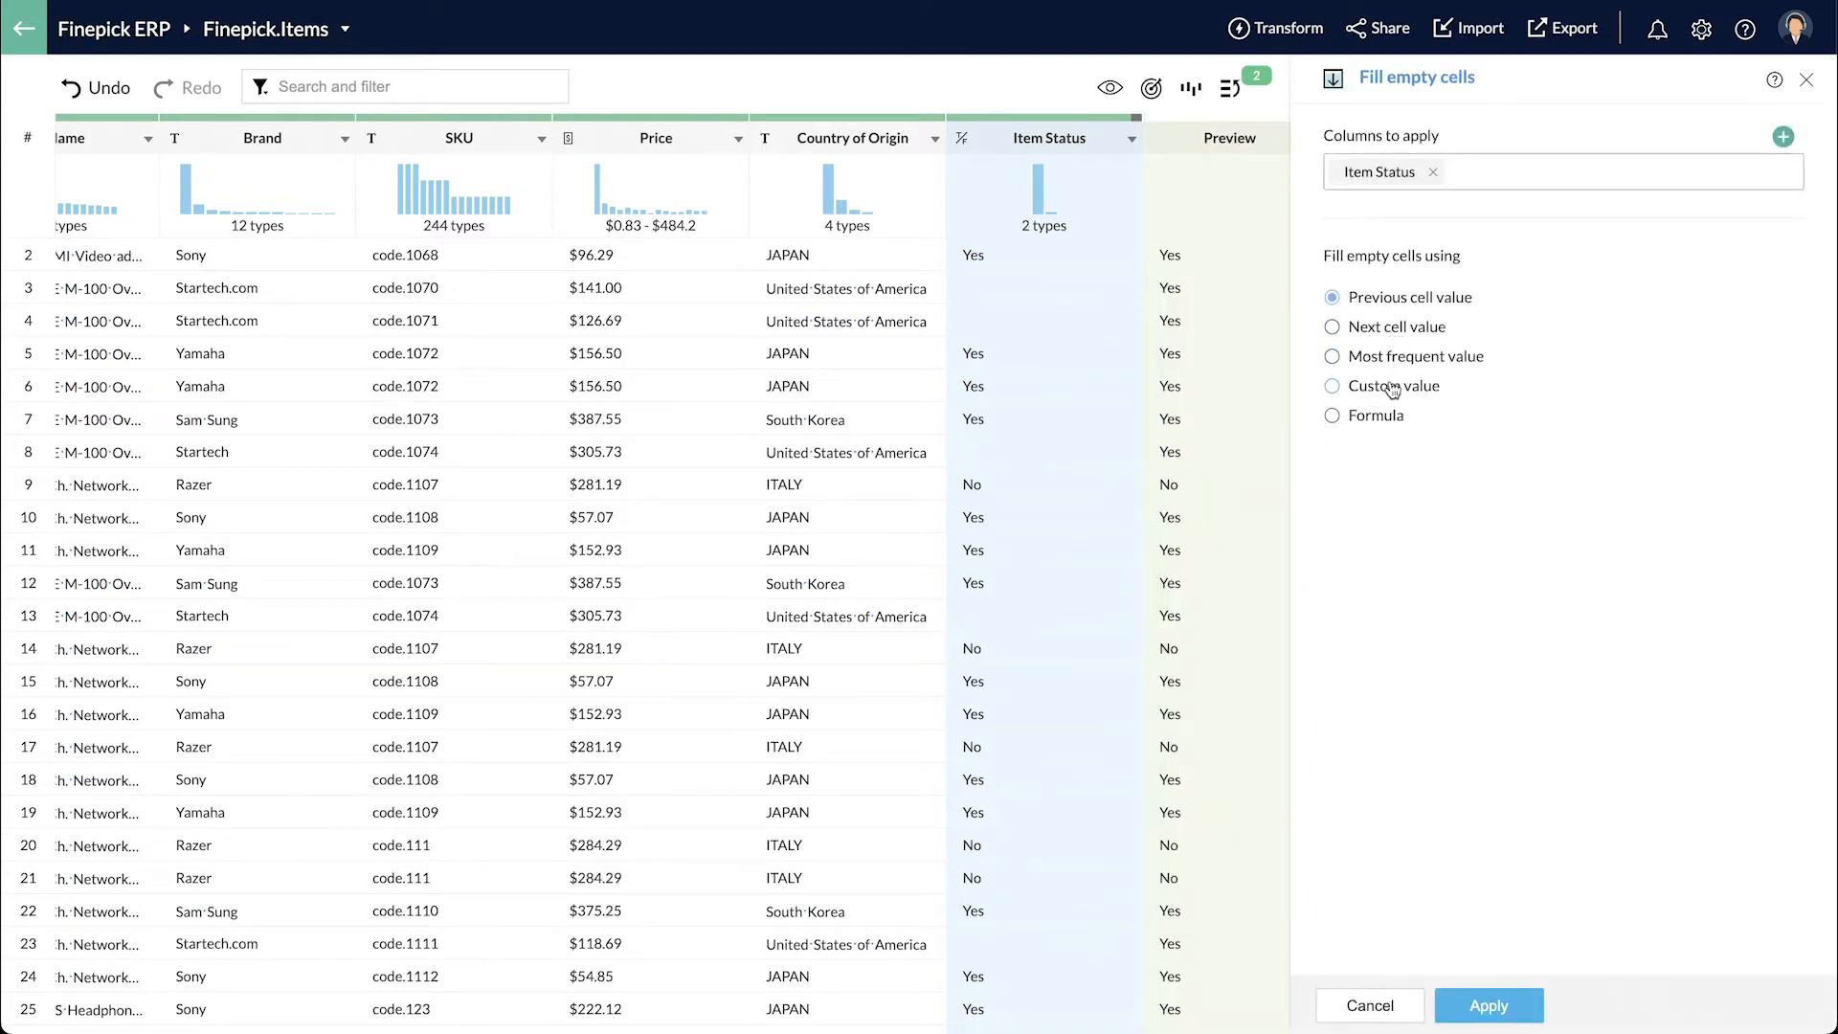
pyautogui.click(1384, 409)
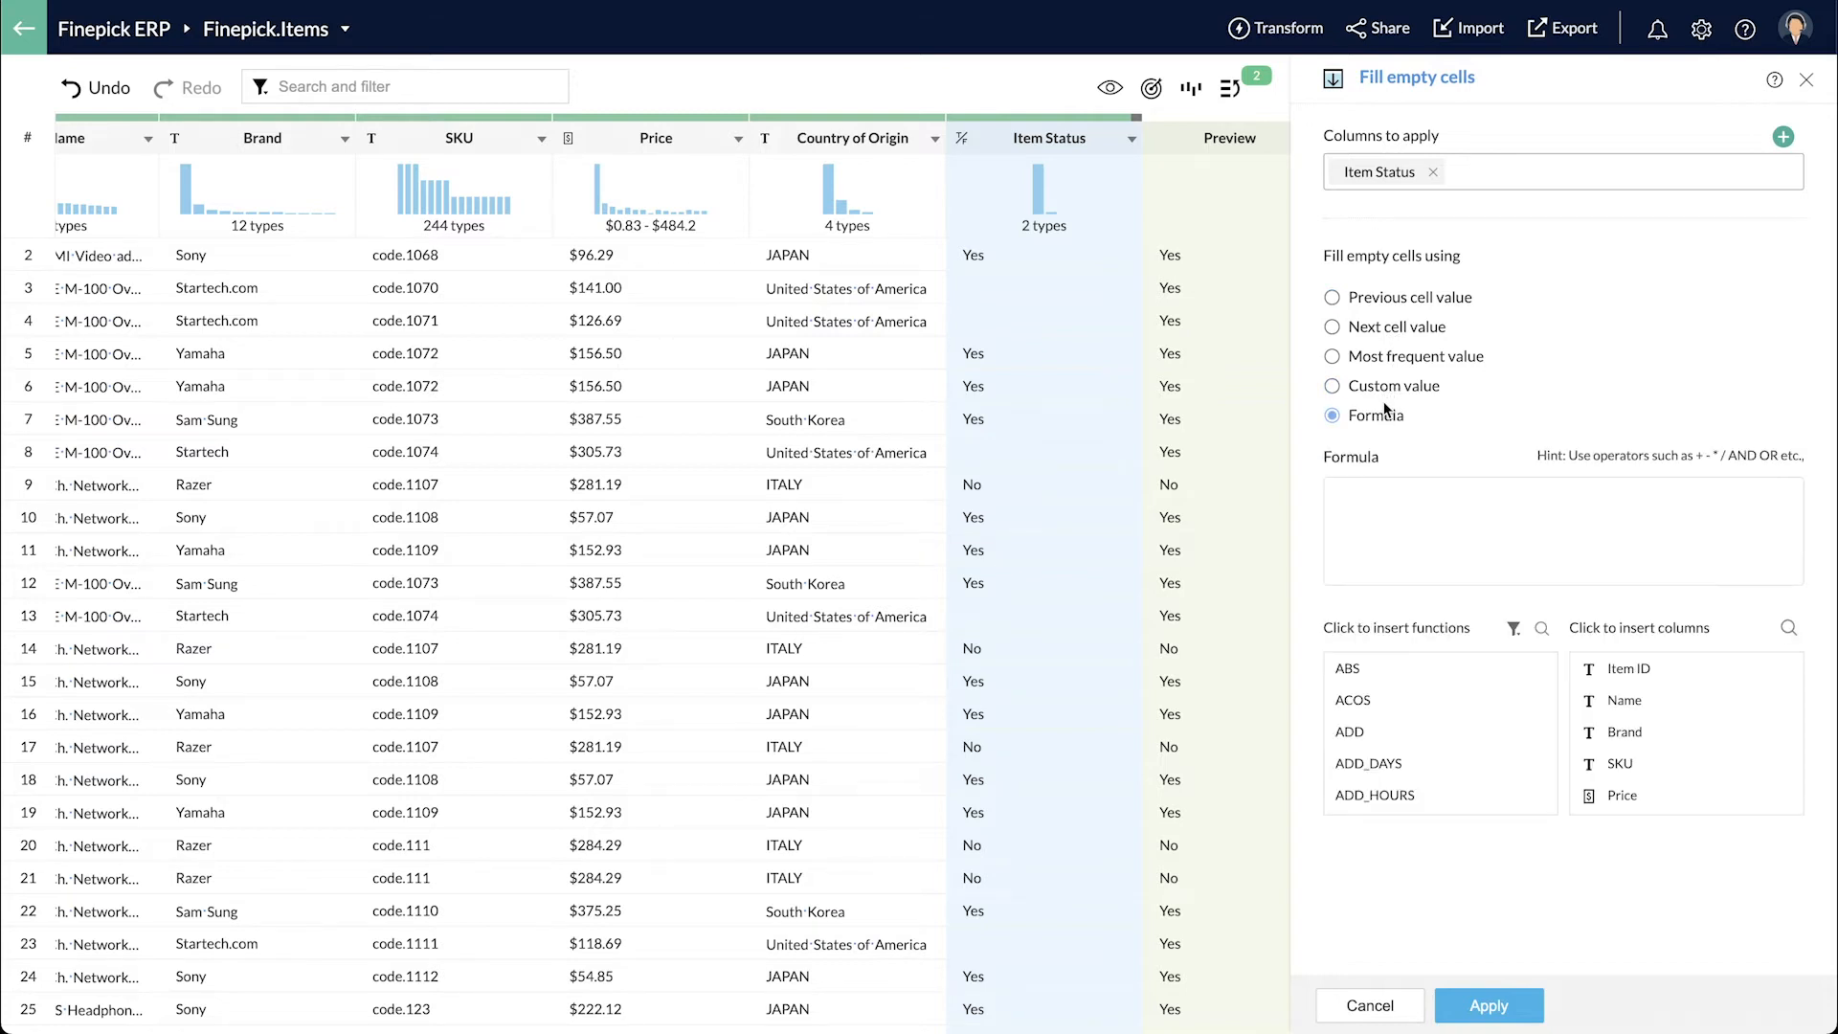
pyautogui.click(1376, 509)
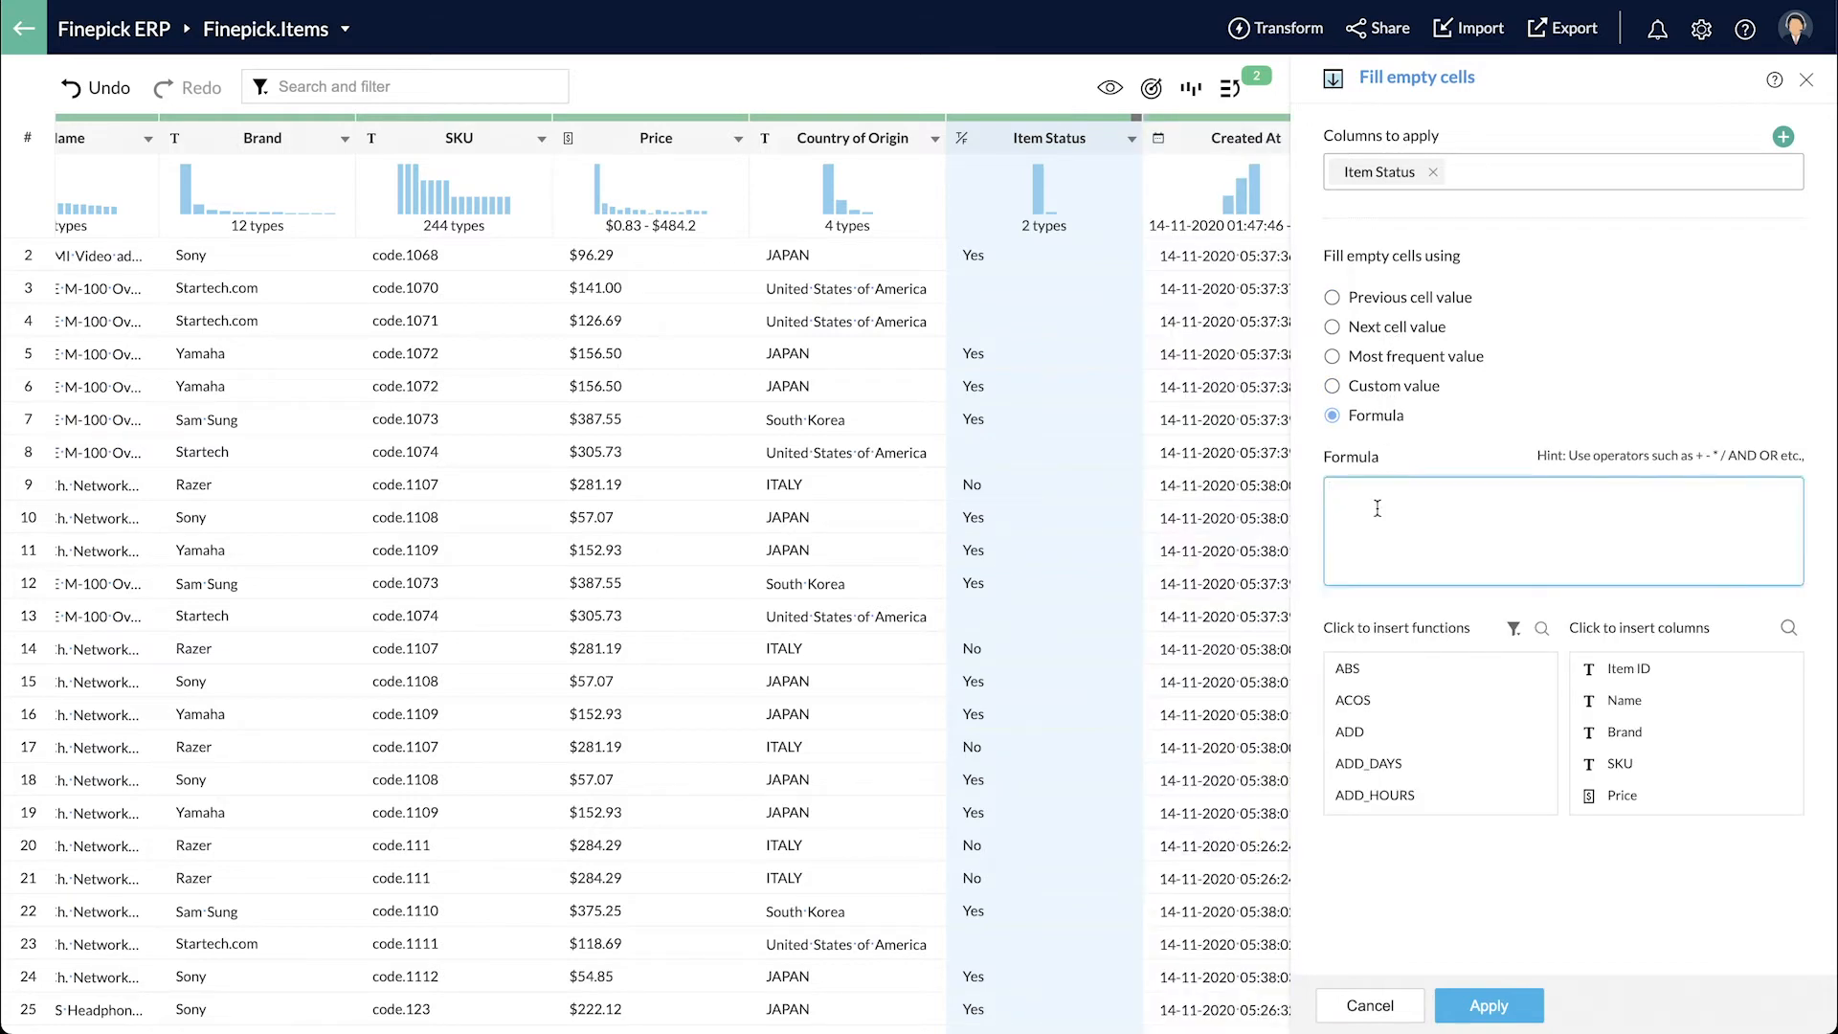
pyautogui.write('if(')
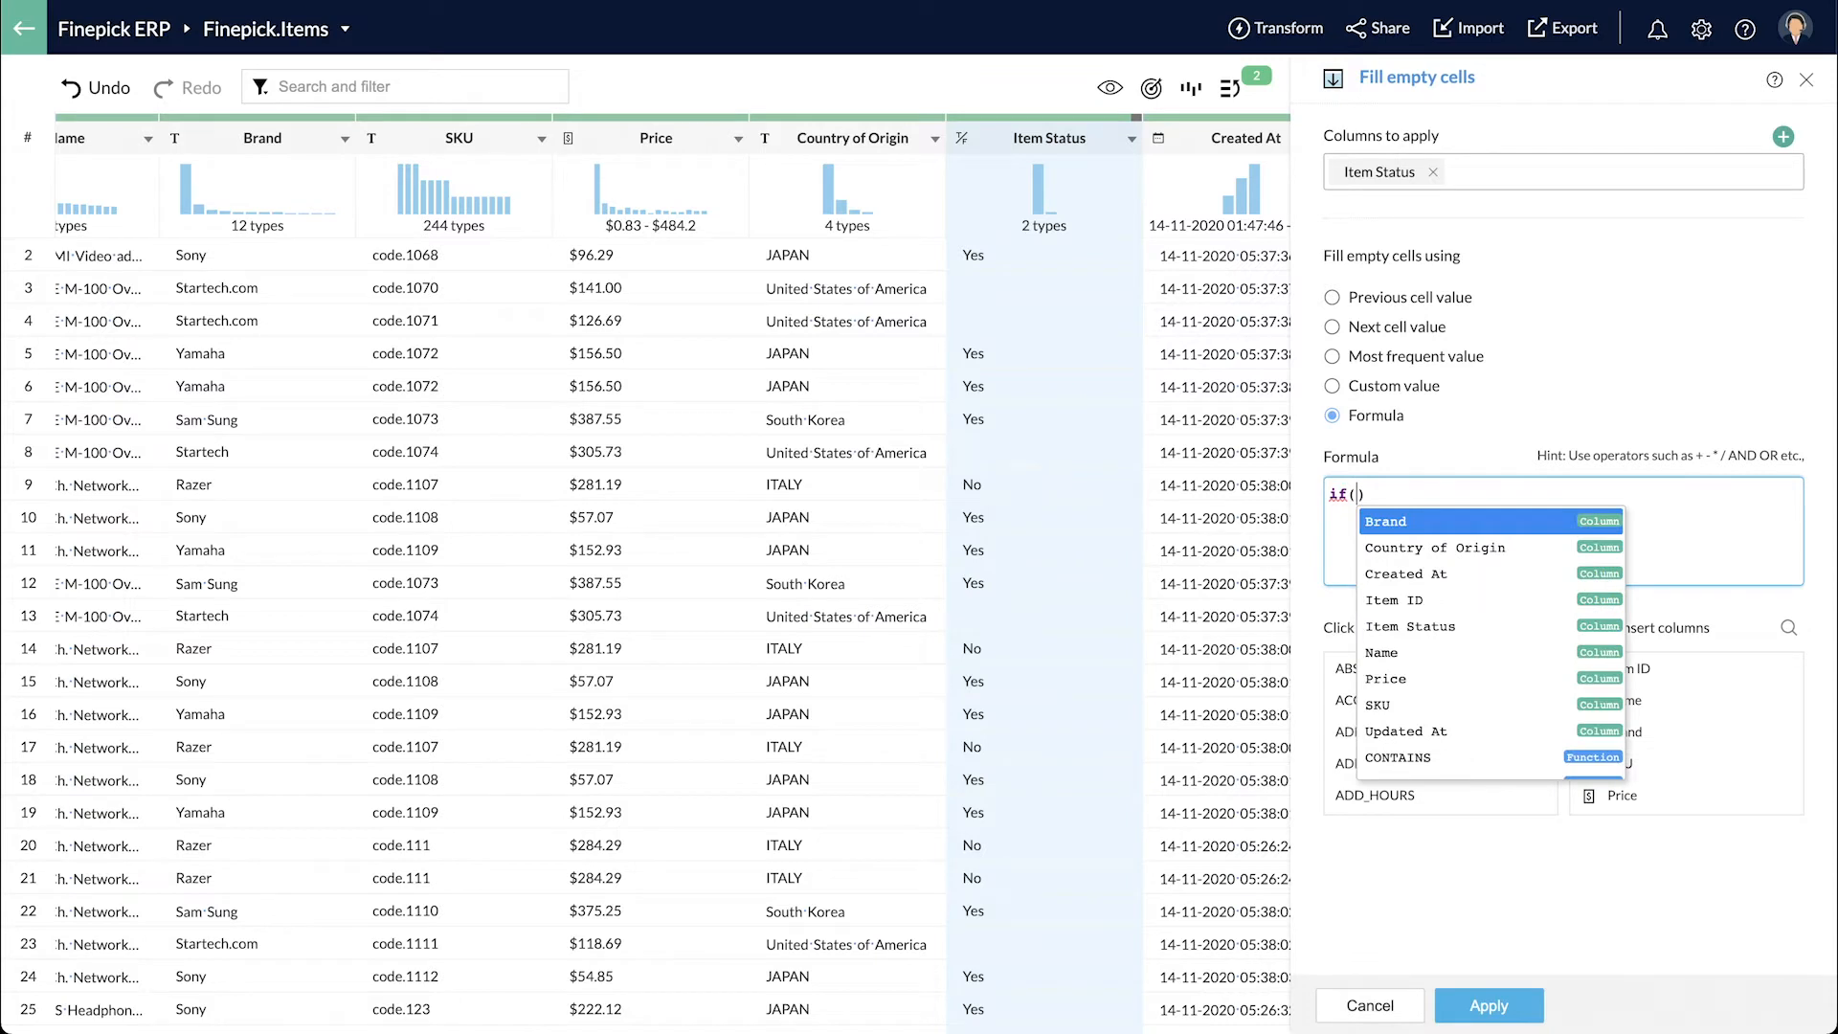
pyautogui.press('Down')
pyautogui.press('Return')
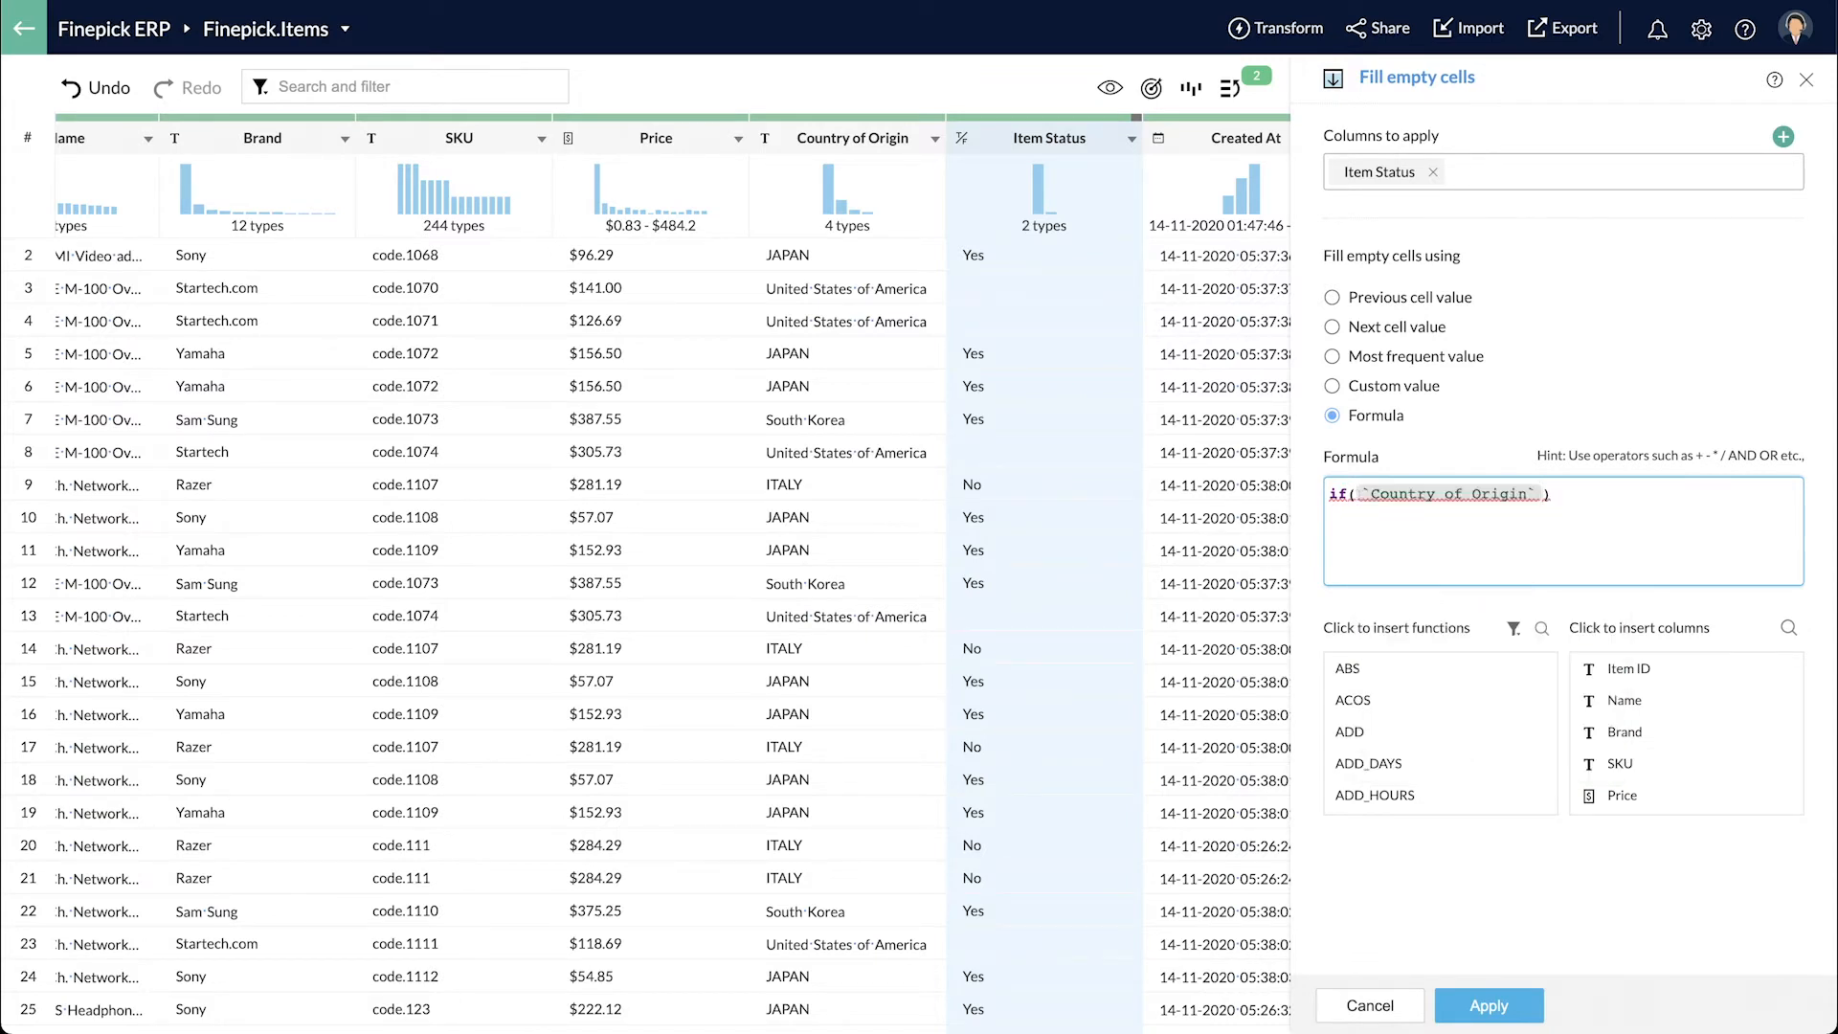
pyautogui.write('=')
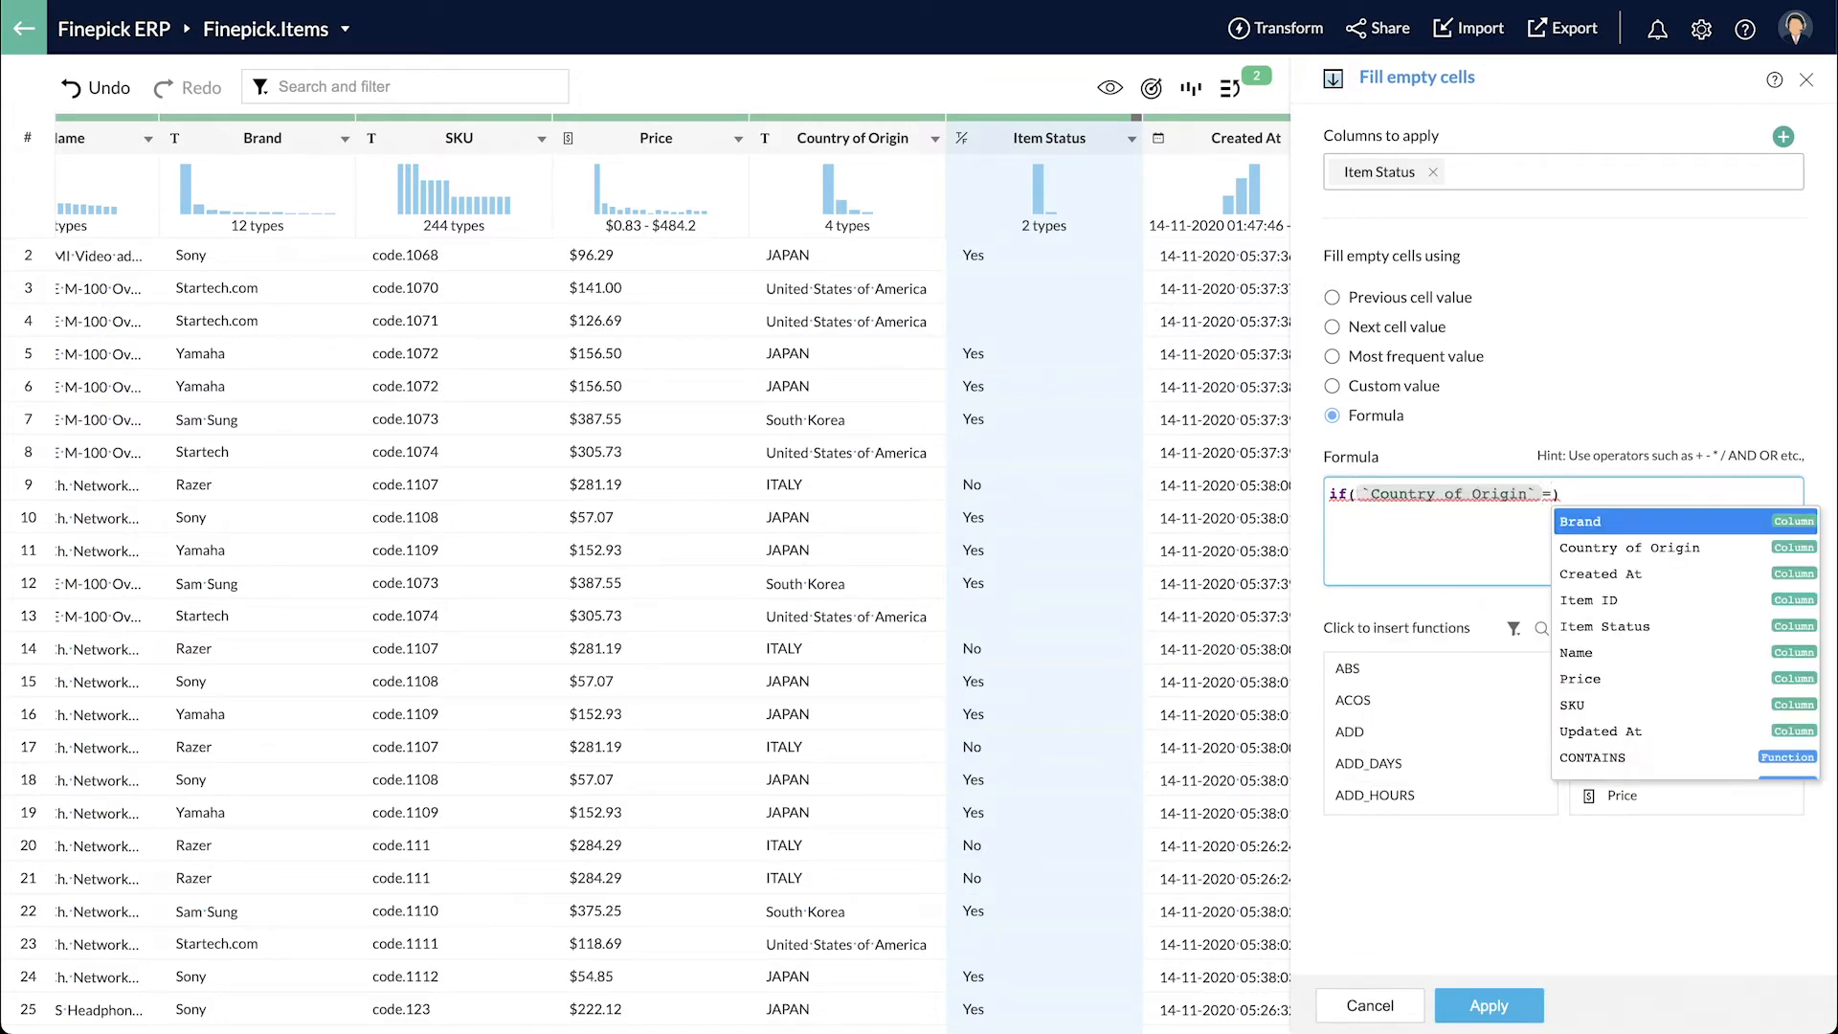
pyautogui.write("'")
pyautogui.write('United ')
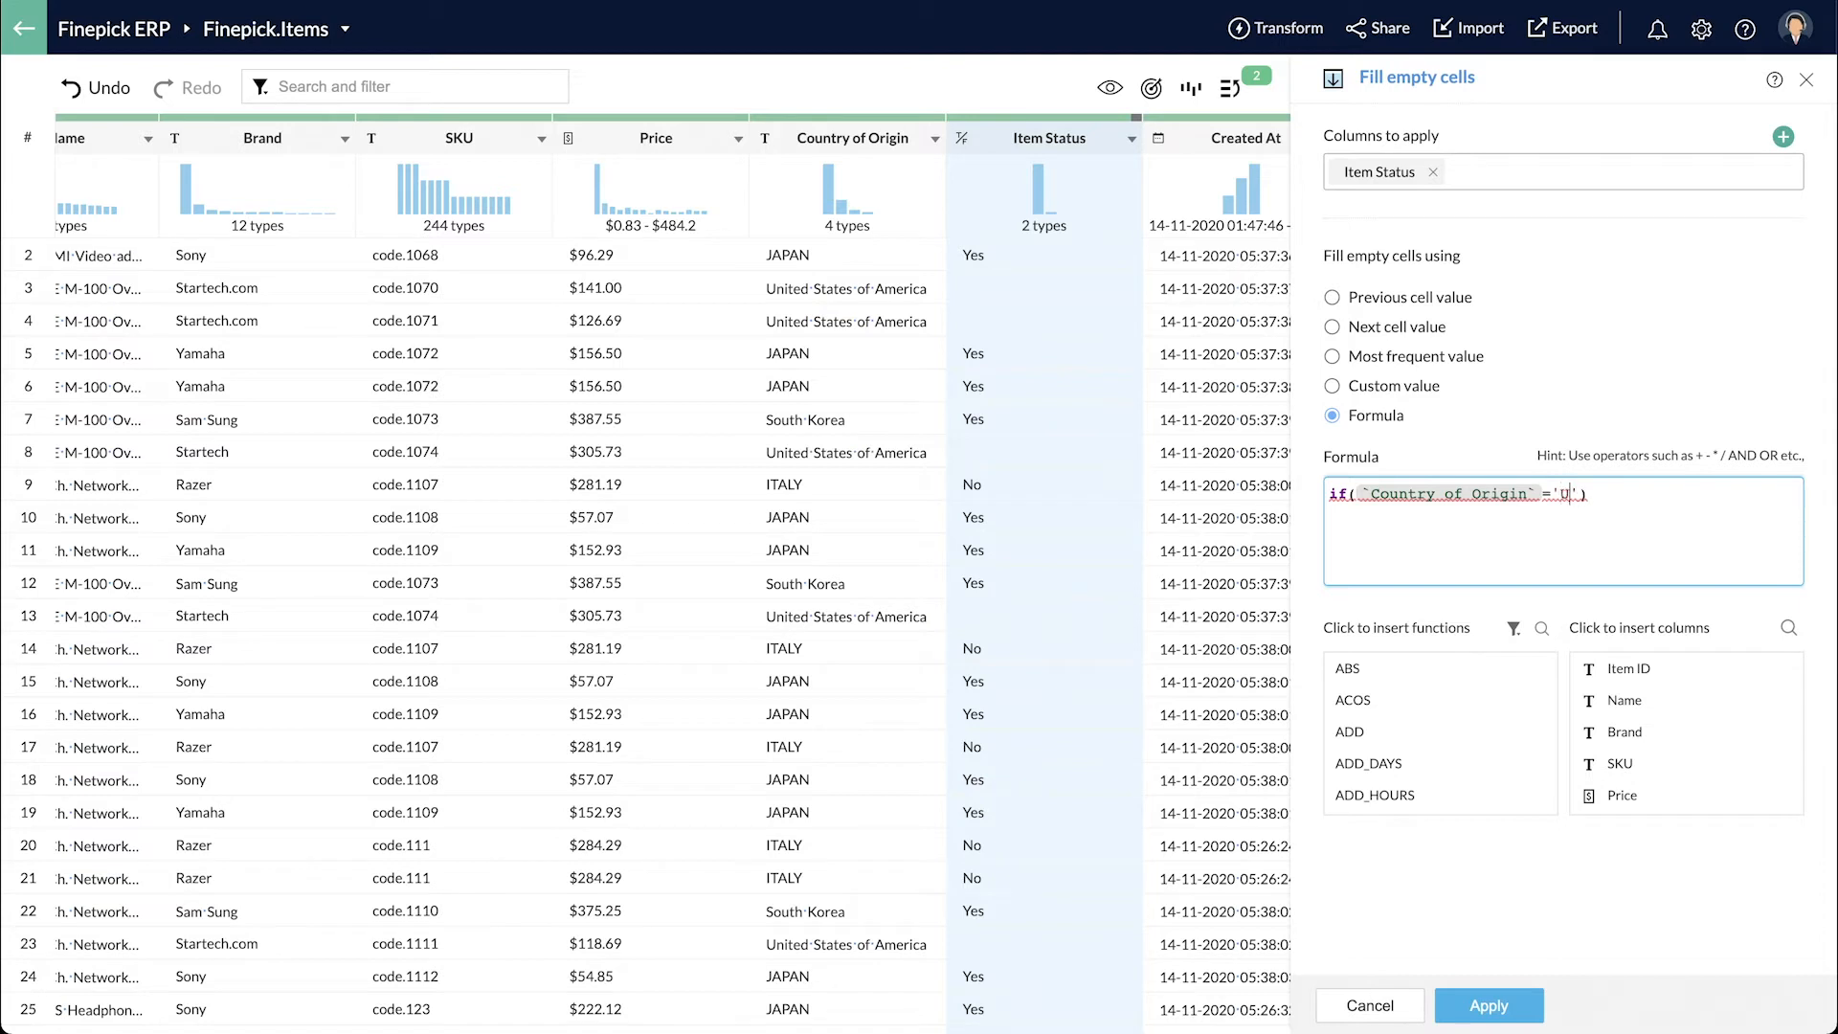
pyautogui.write("States of America','Yes', 'No'")
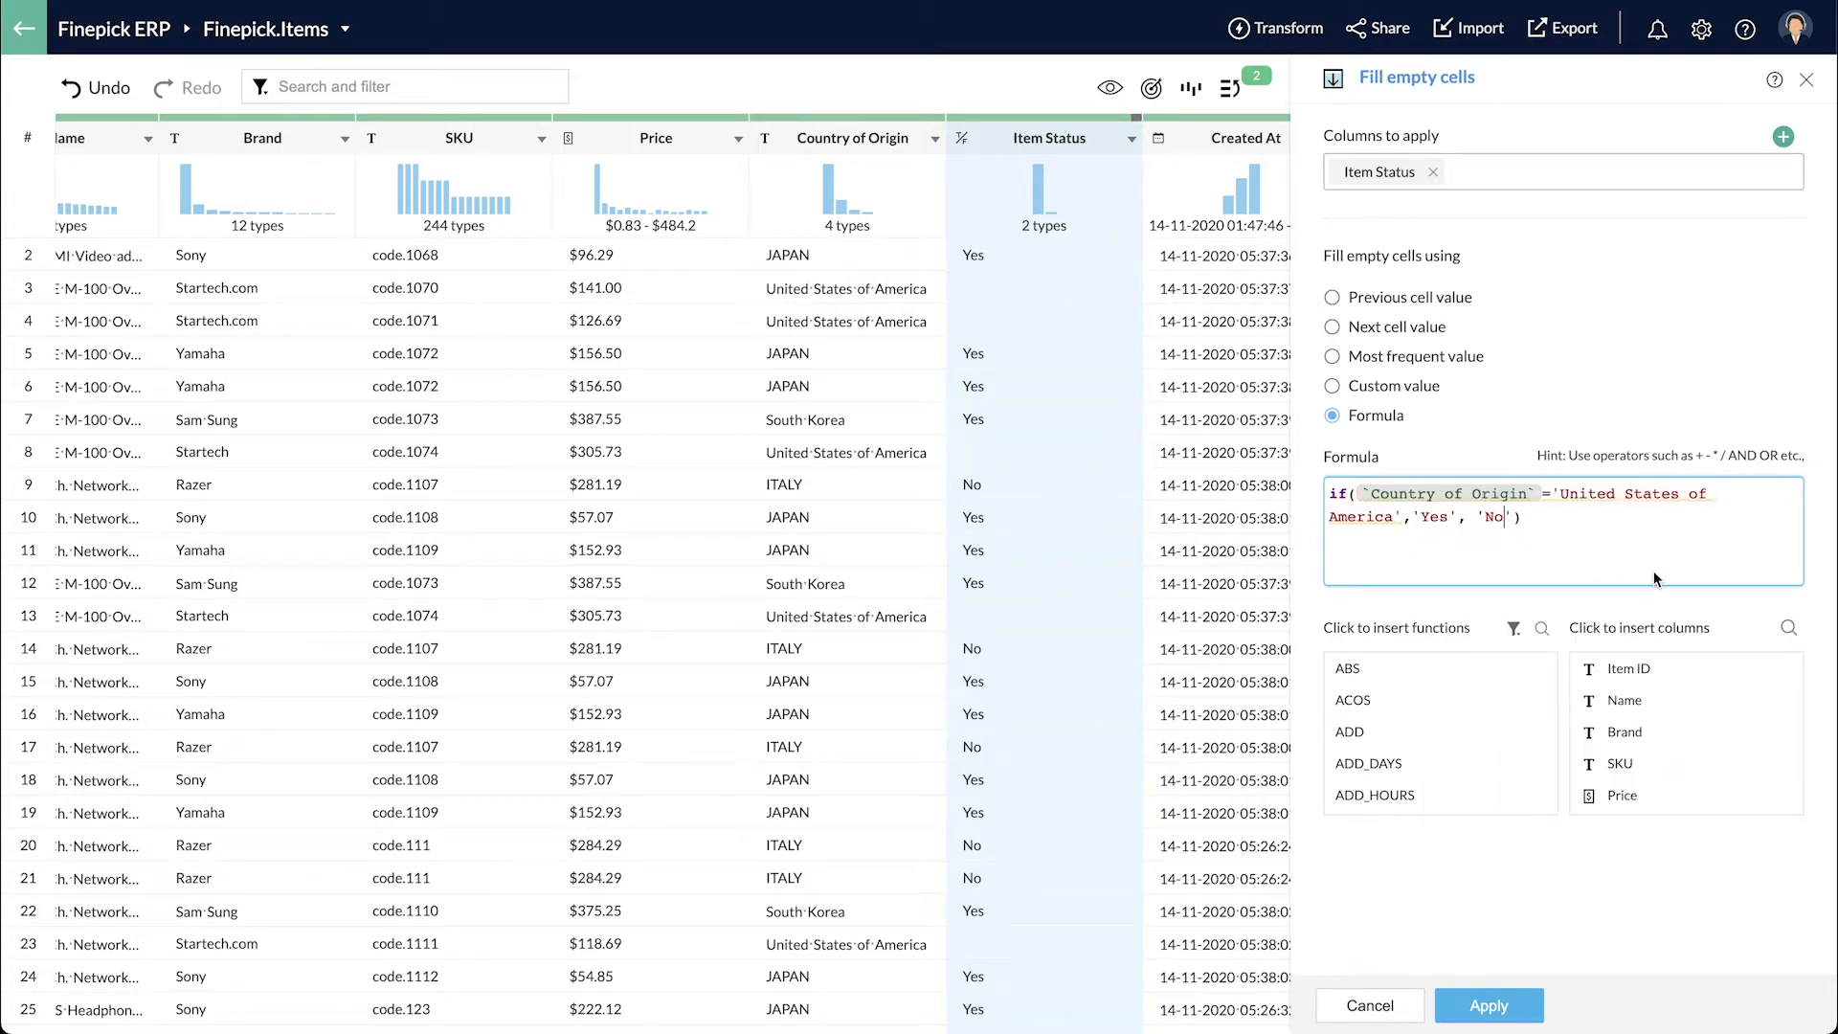
pyautogui.click(1515, 1016)
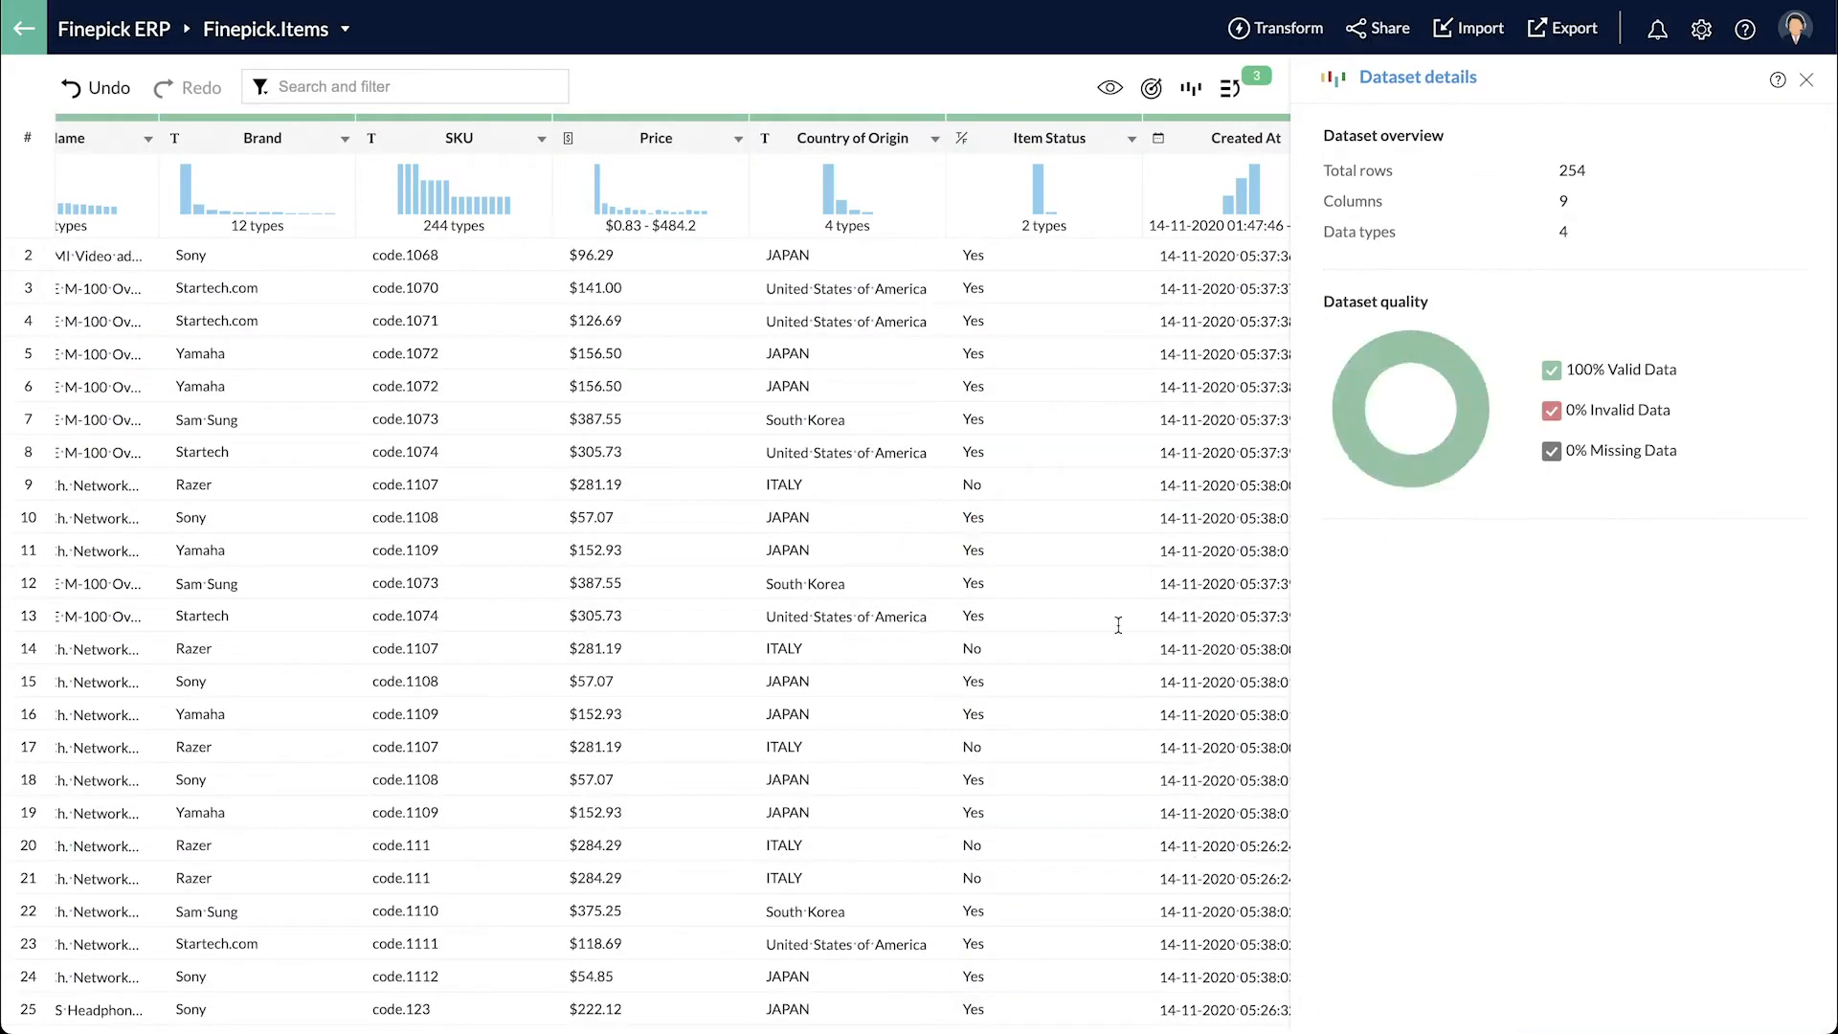
pyautogui.hscroll(2, 1097, 529)
# - Cluster and merge the Brand spelling variants into Samsung and Startech, leaving 7 brands
pyautogui.hscroll(-4, 1099, 530)
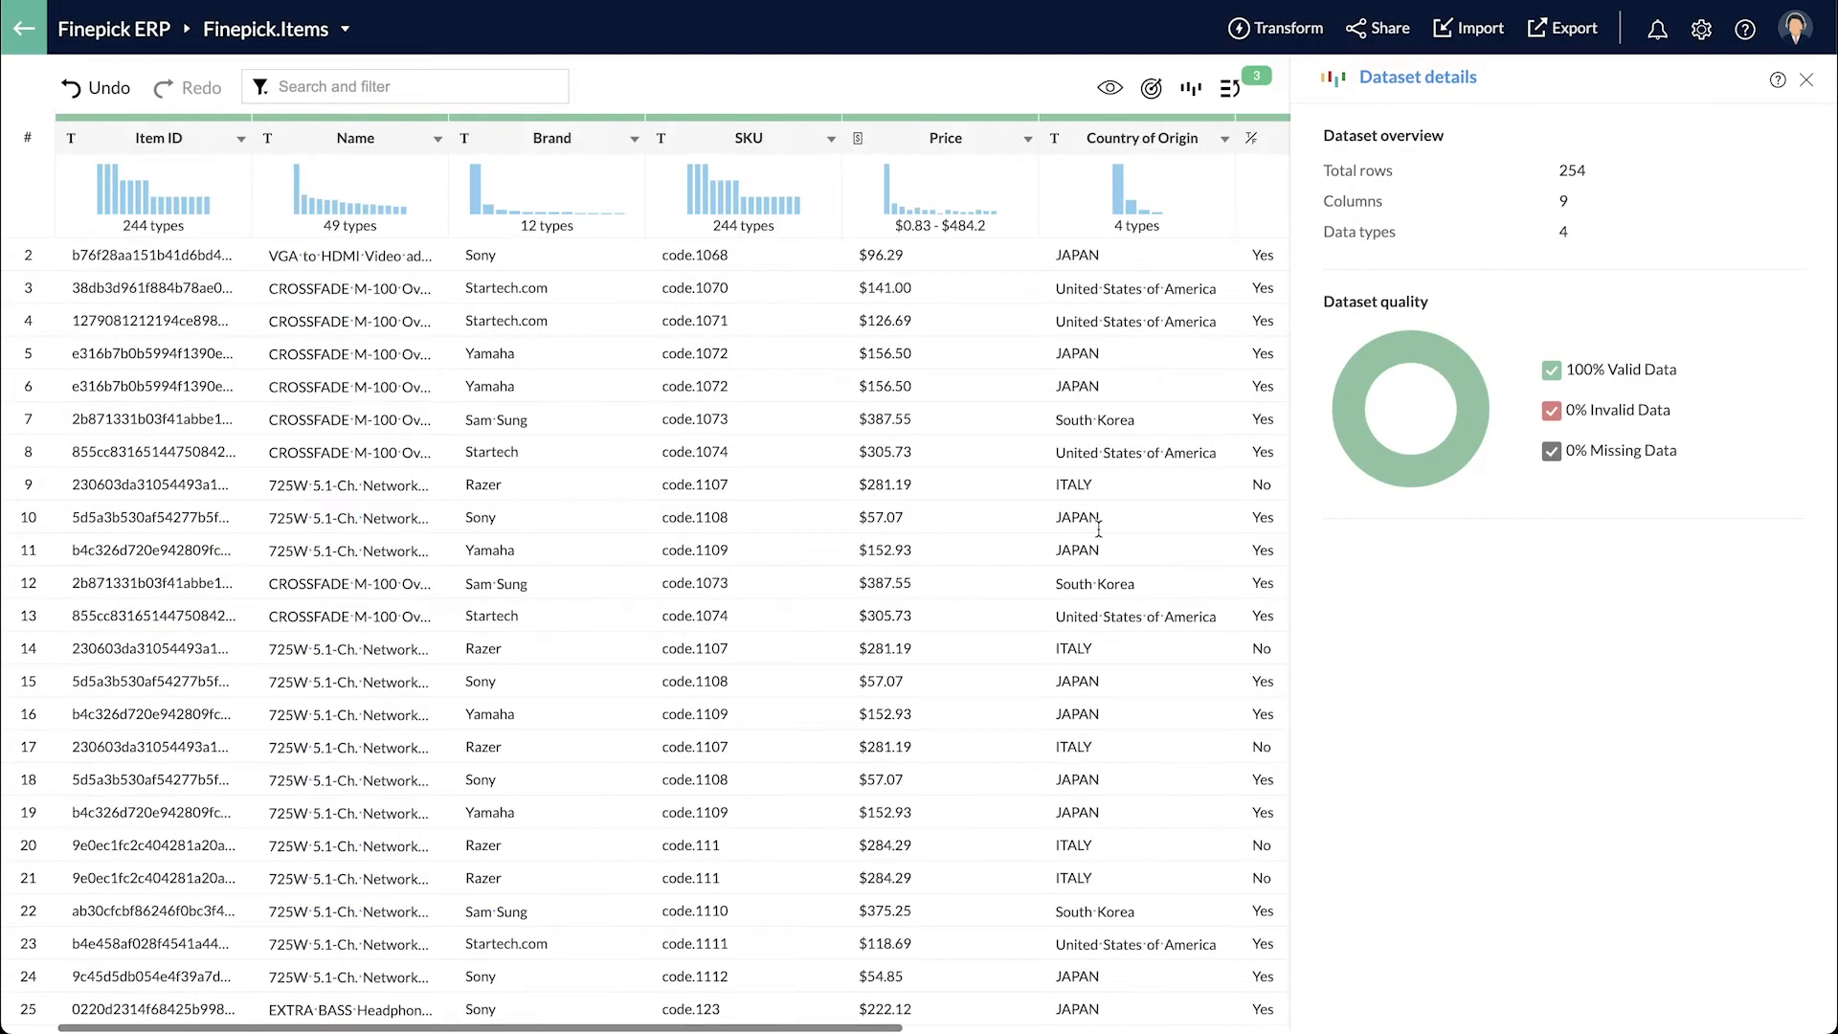
pyautogui.click(533, 143)
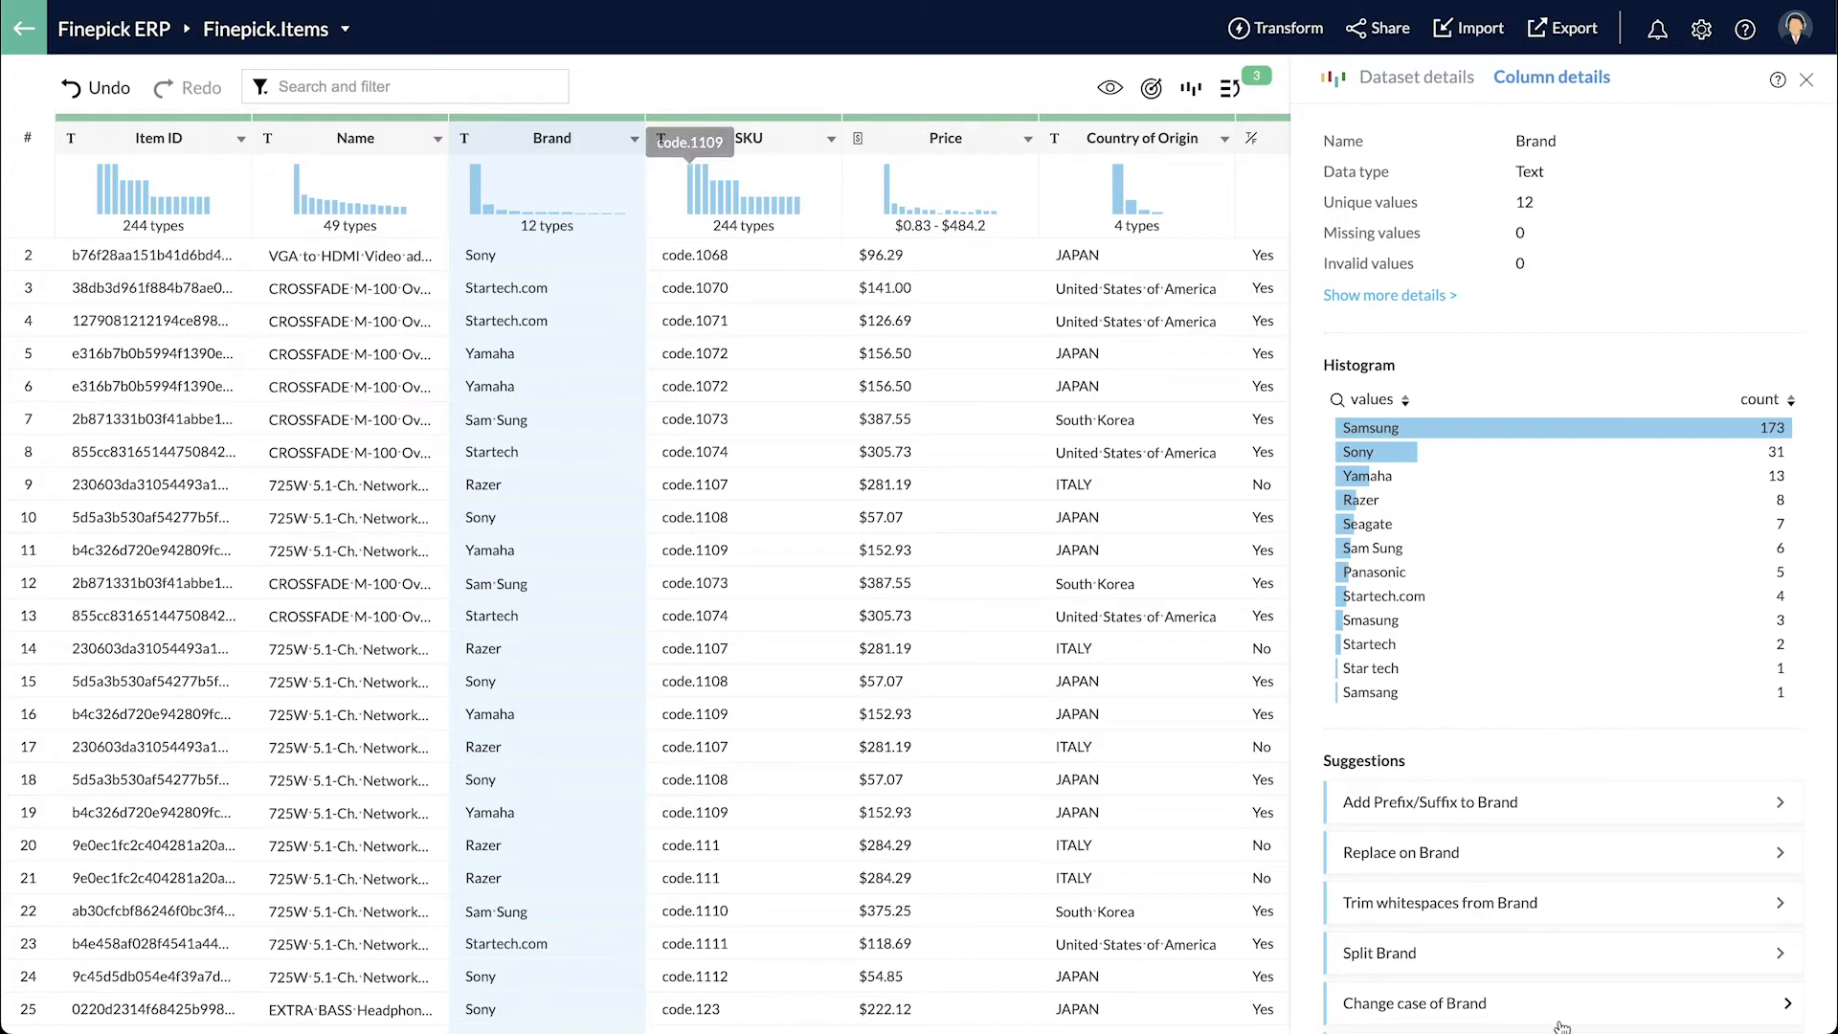
pyautogui.click(570, 161)
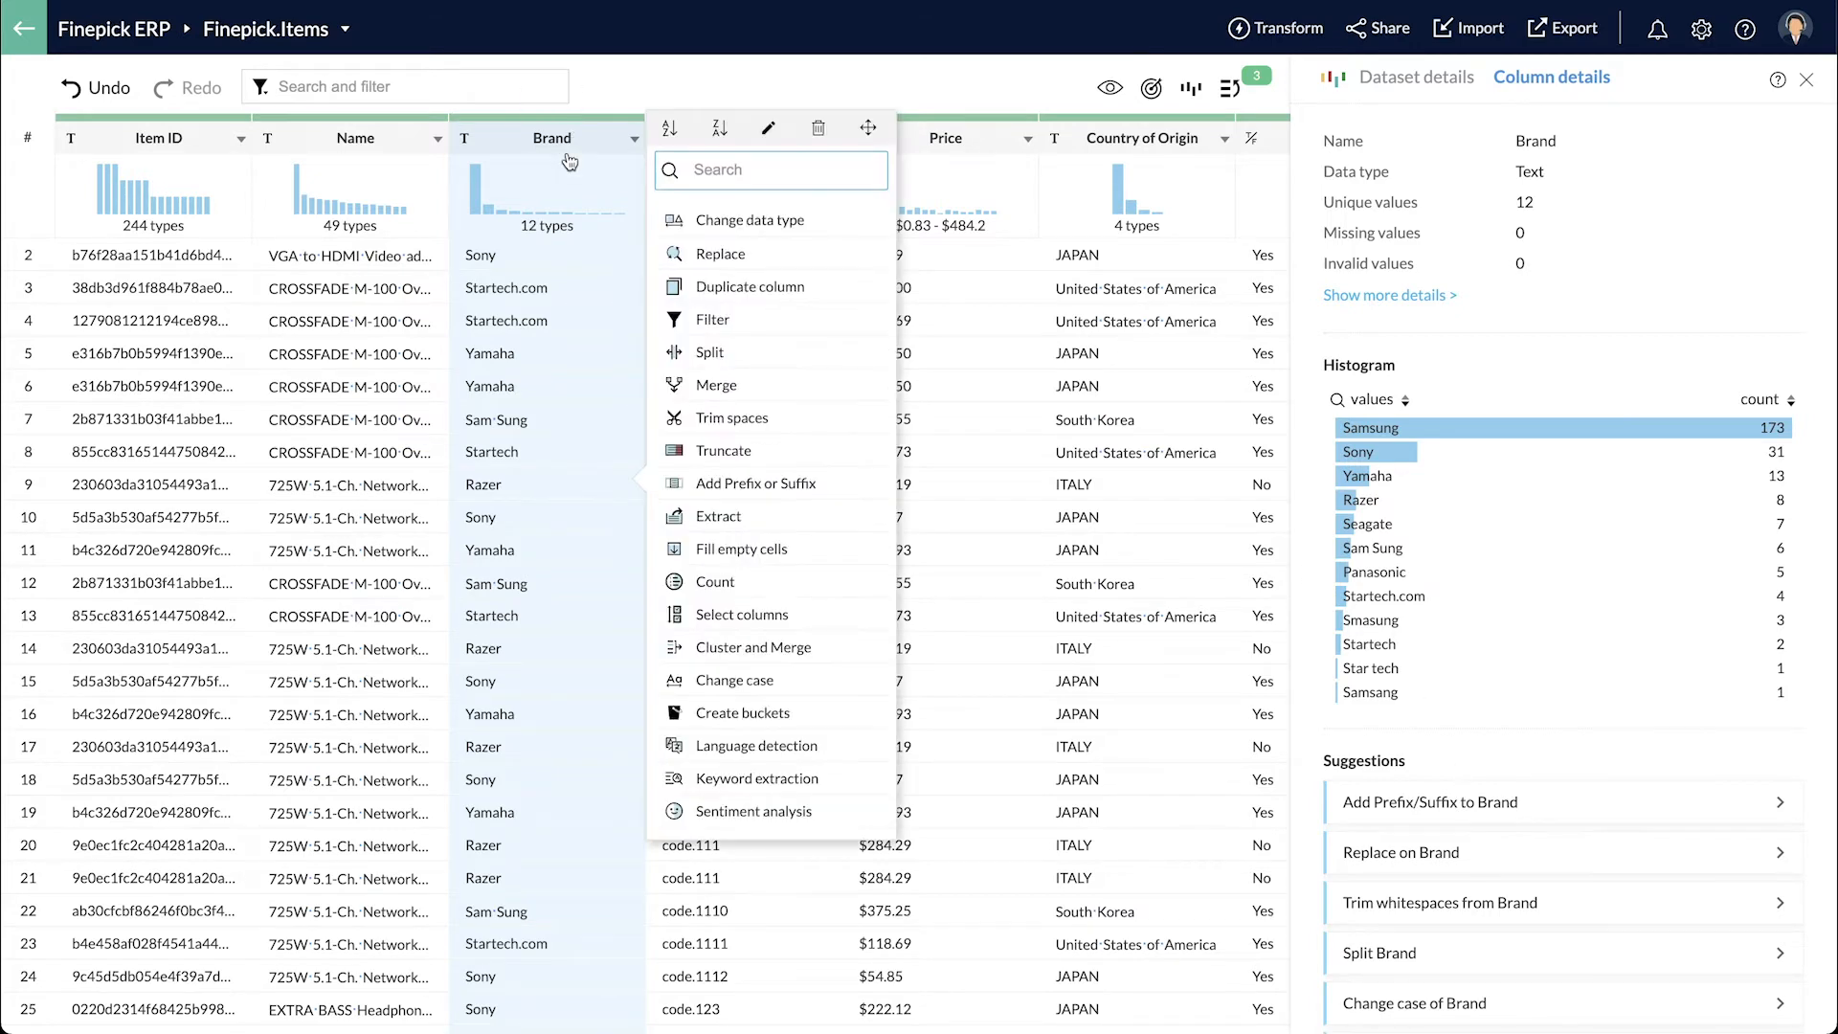
pyautogui.click(780, 655)
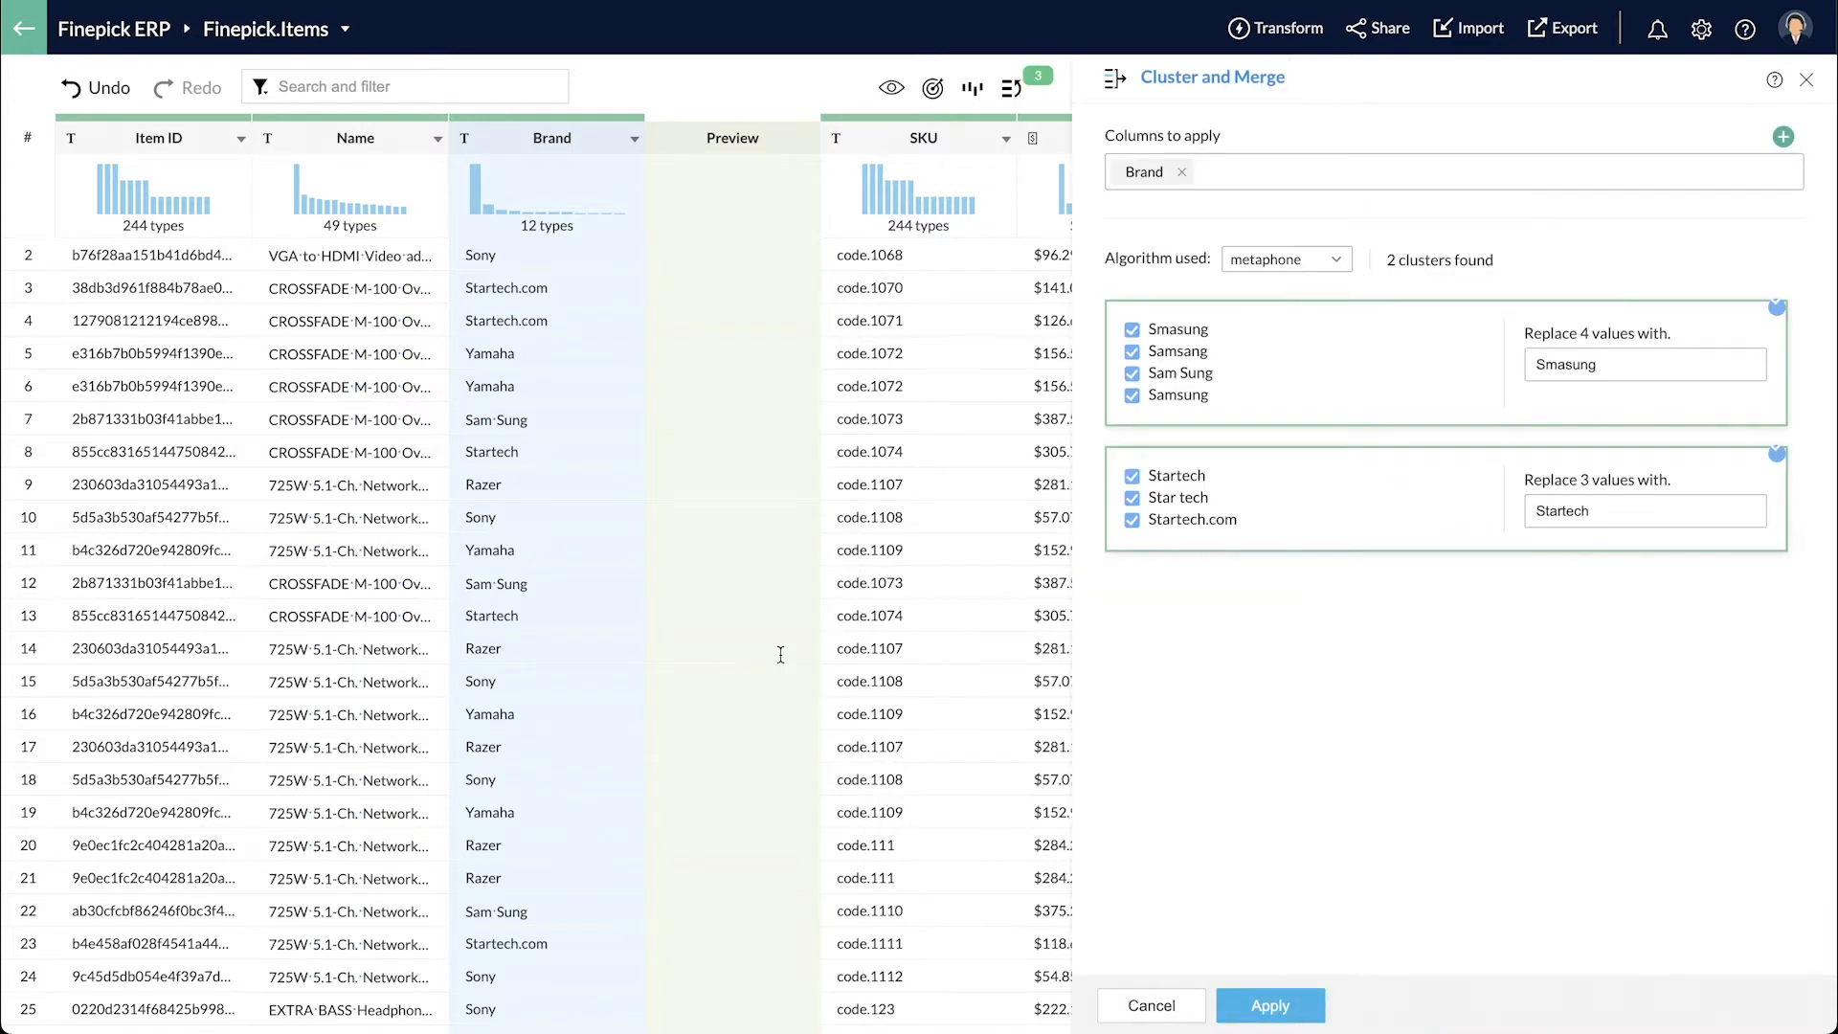
pyautogui.click(1562, 364)
pyautogui.write('m')
pyautogui.click(1313, 997)
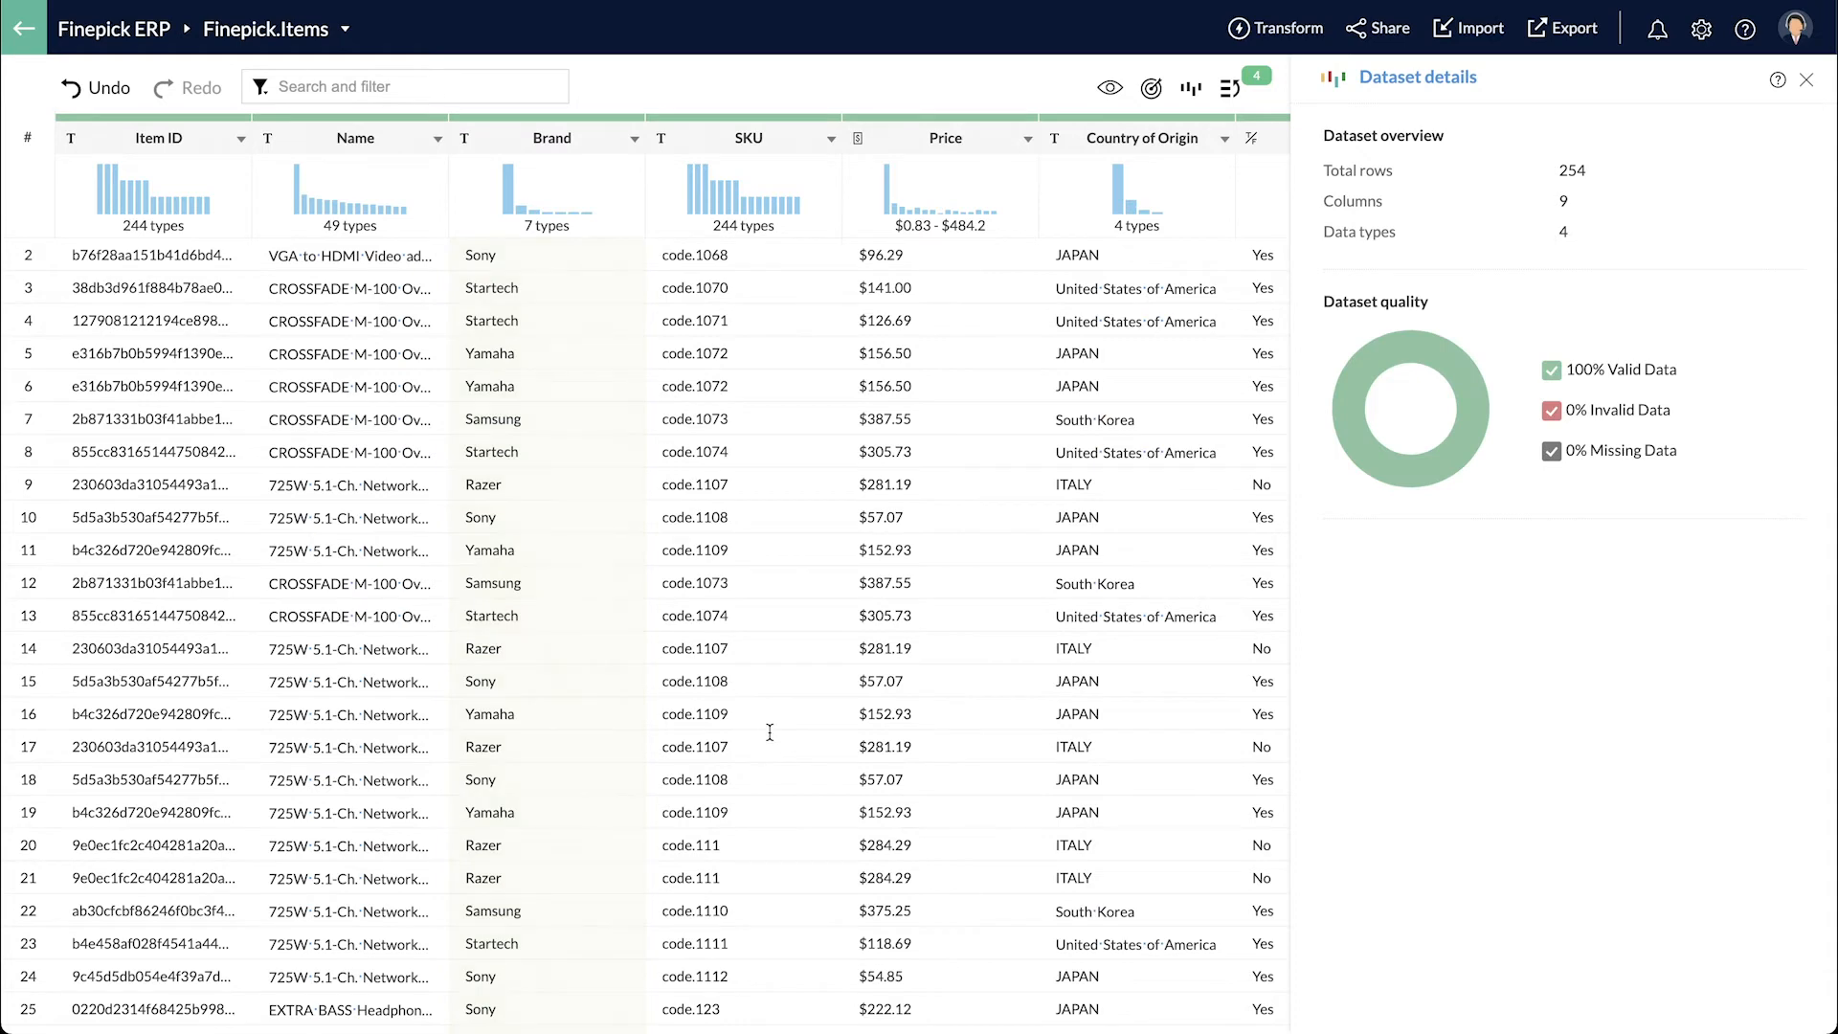
pyautogui.hscroll(3, 770, 732)
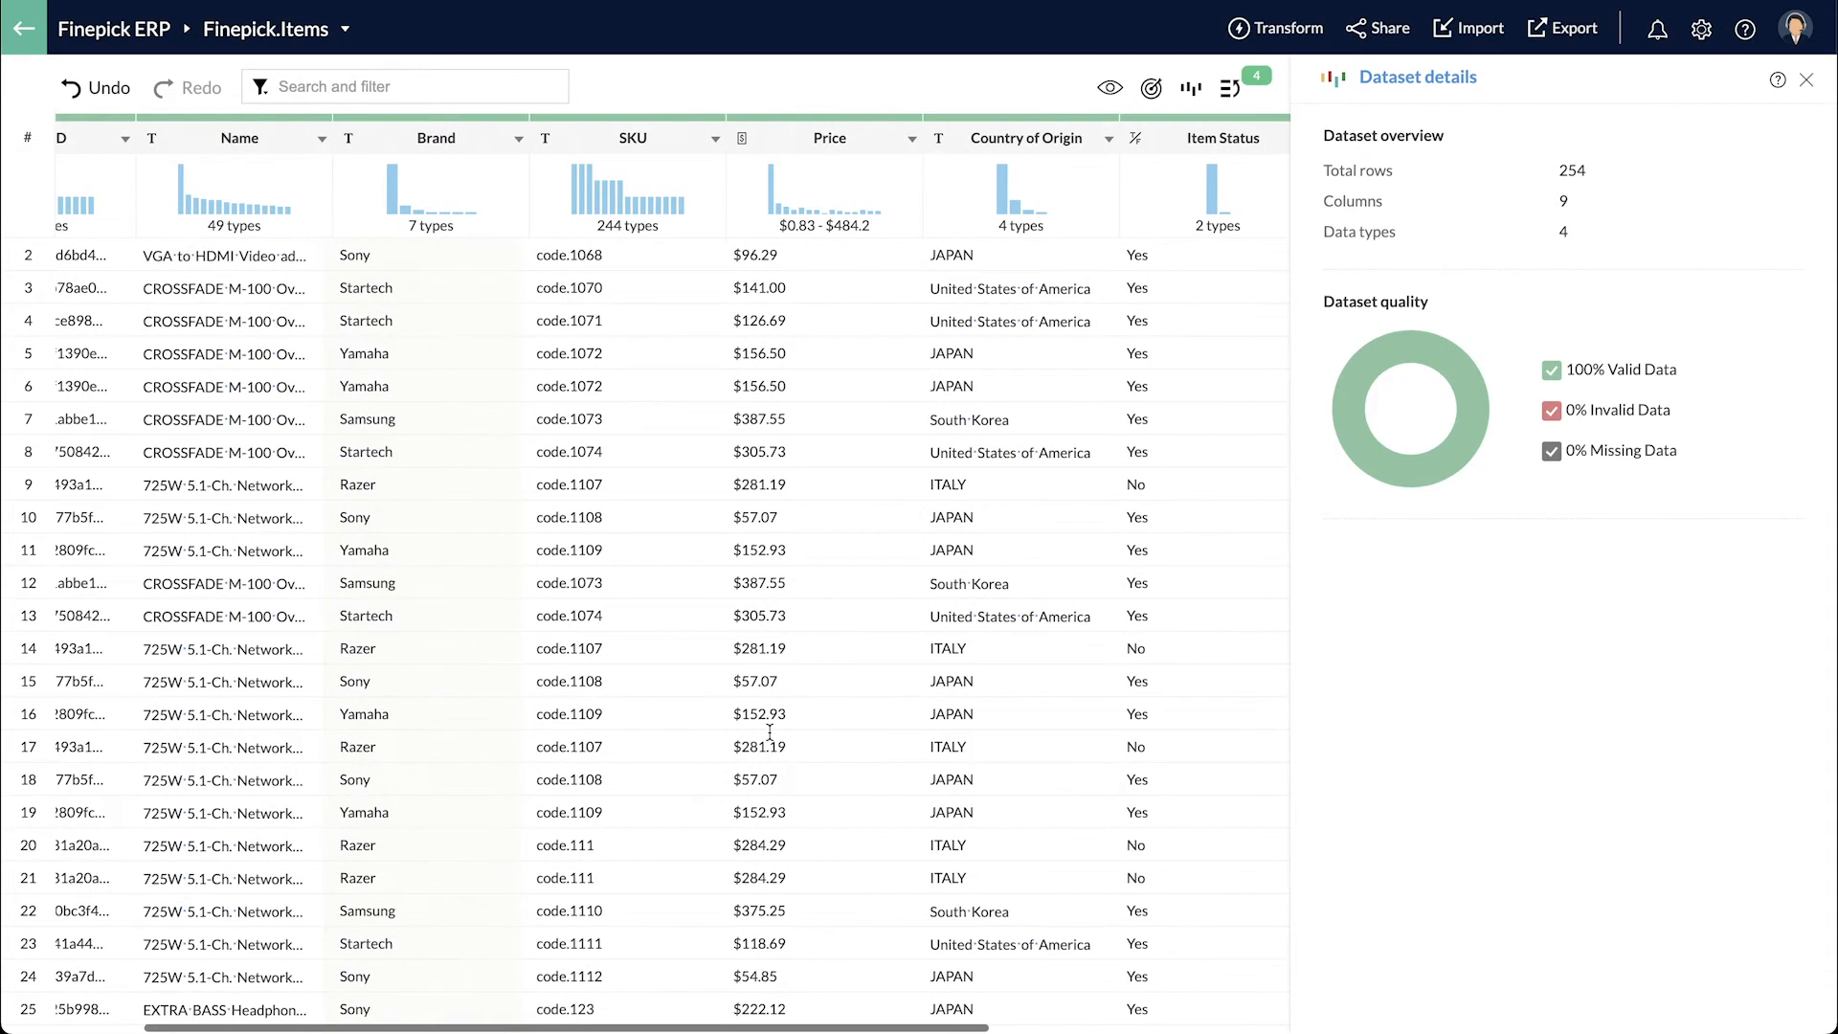
# - Deduplicate rows row-wise, removing the 10 duplicates to leave 244 rows
pyautogui.click(1283, 28)
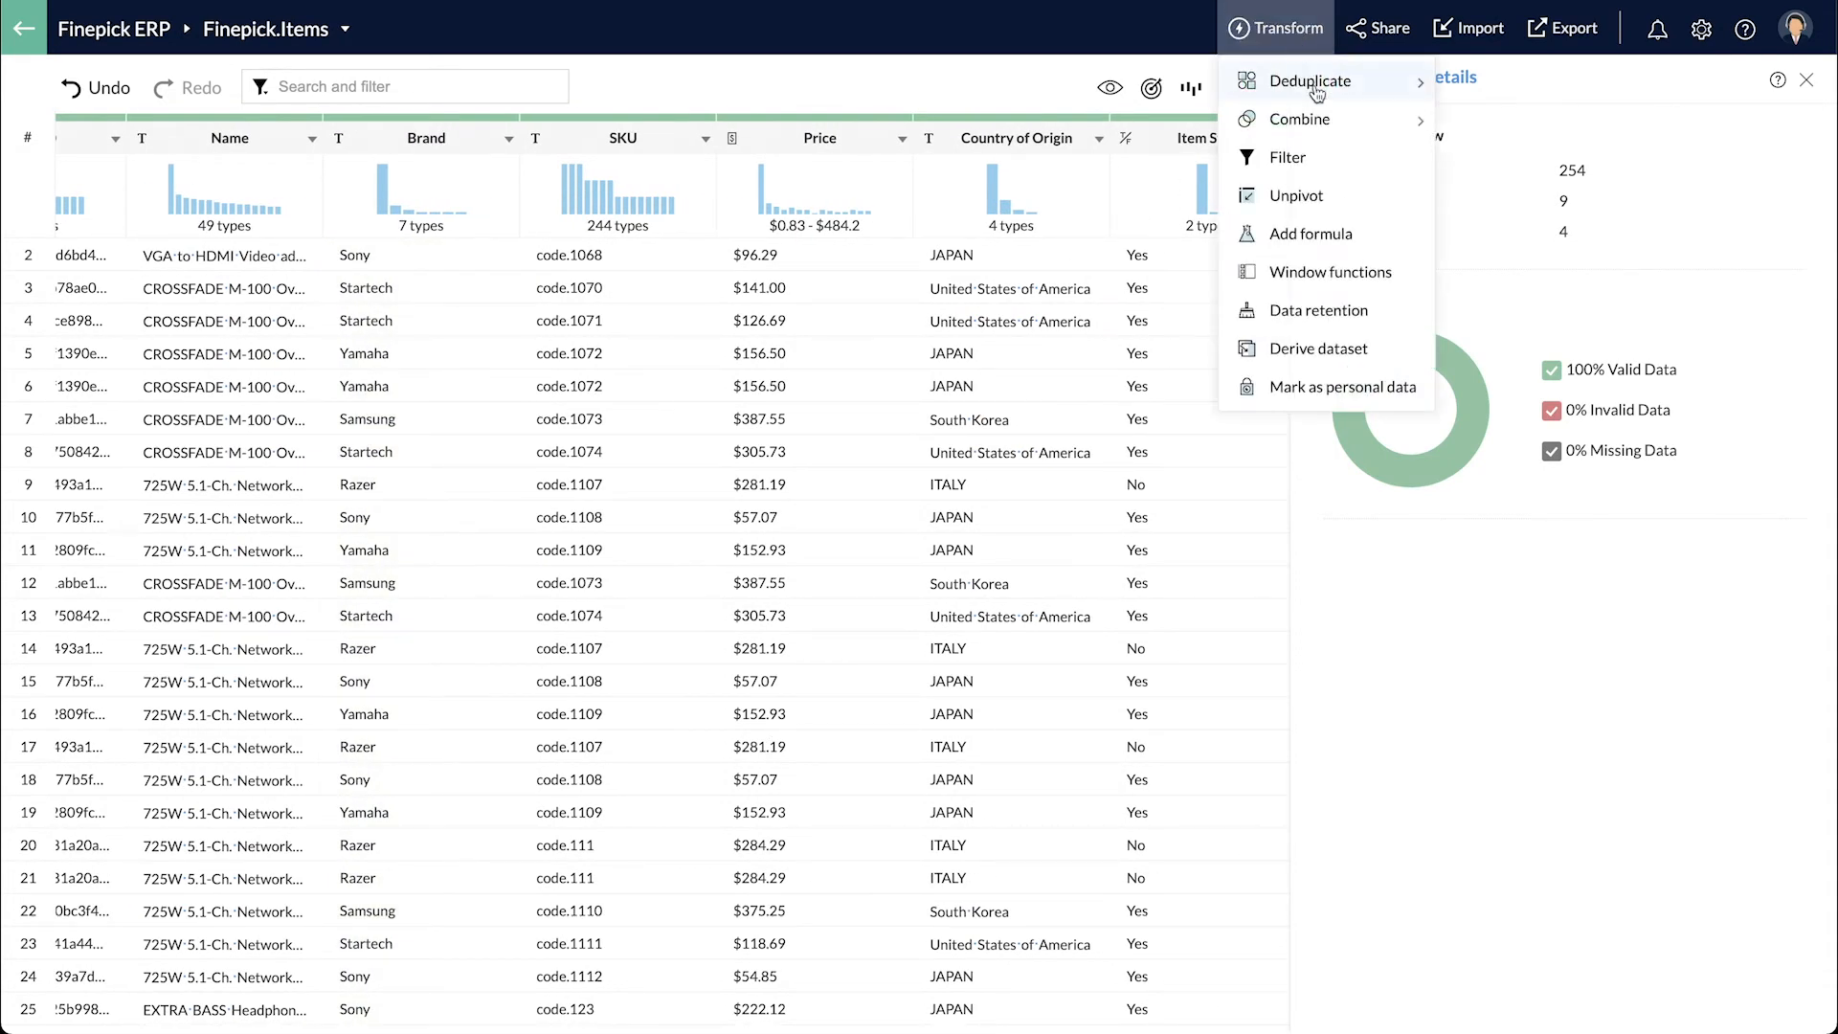
pyautogui.moveTo(1340, 82)
pyautogui.click(1500, 88)
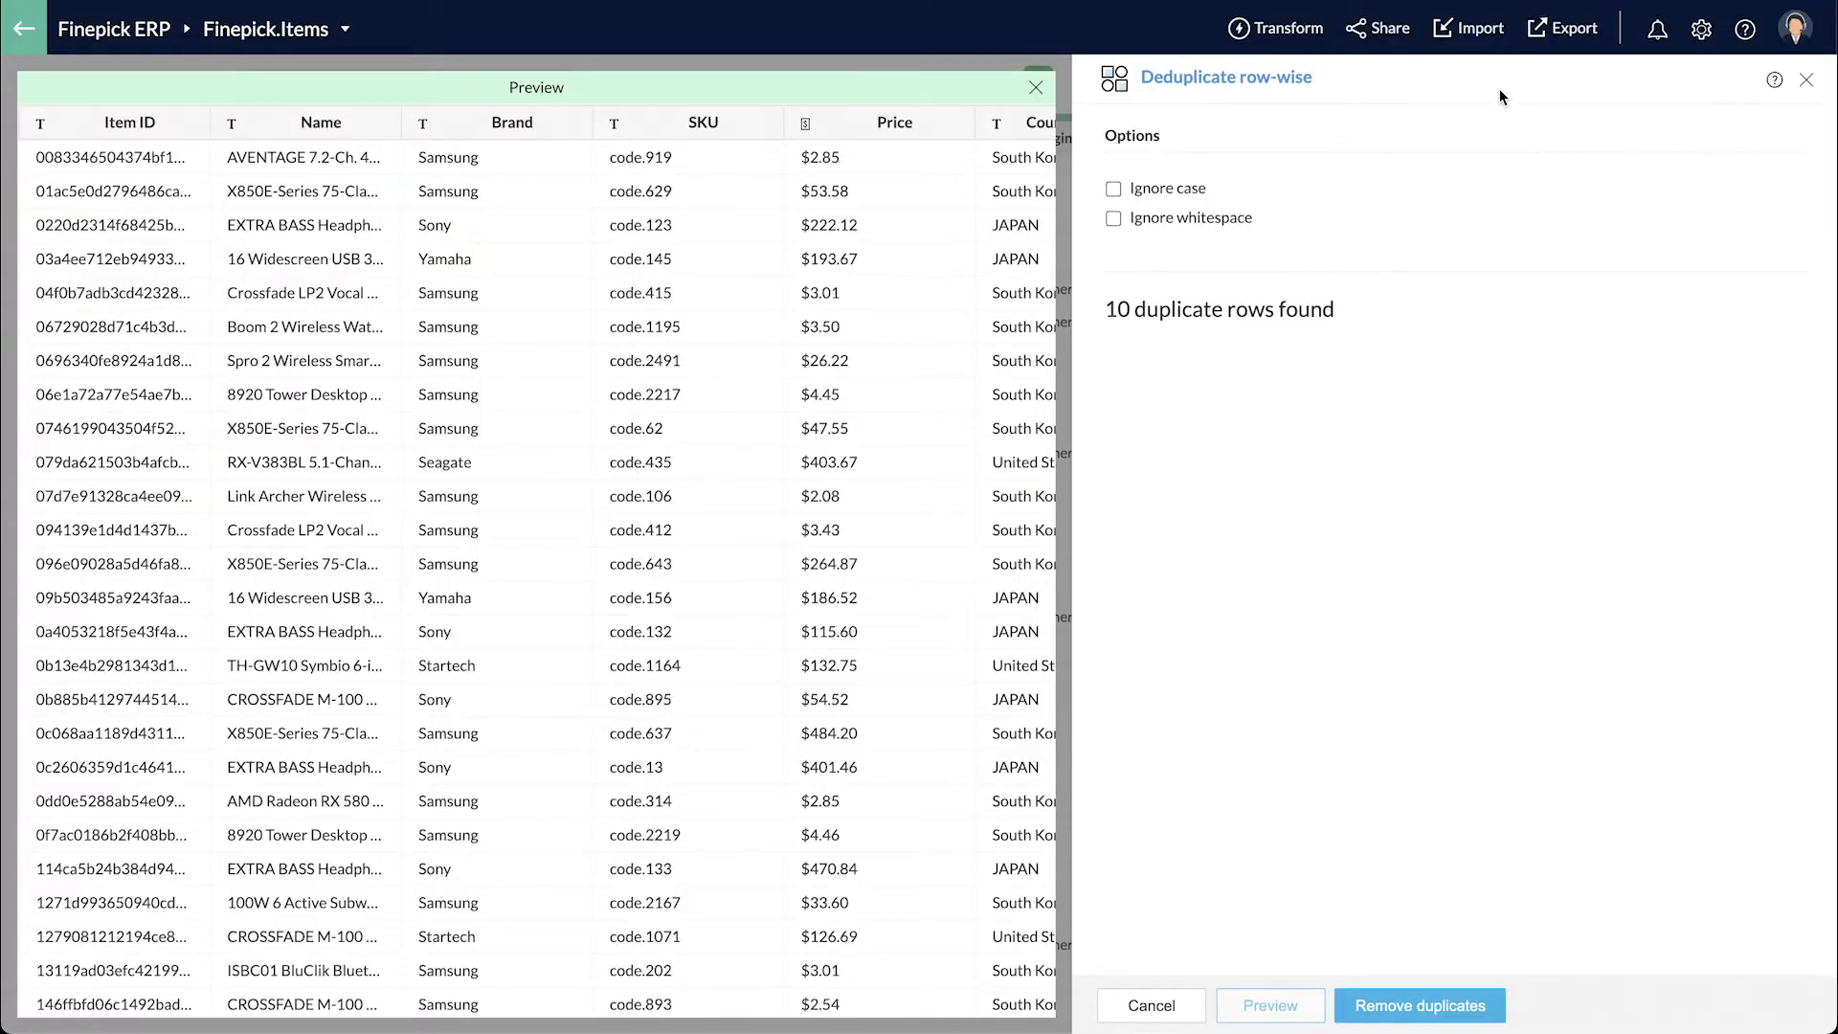
pyautogui.scroll(-6, 933, 548)
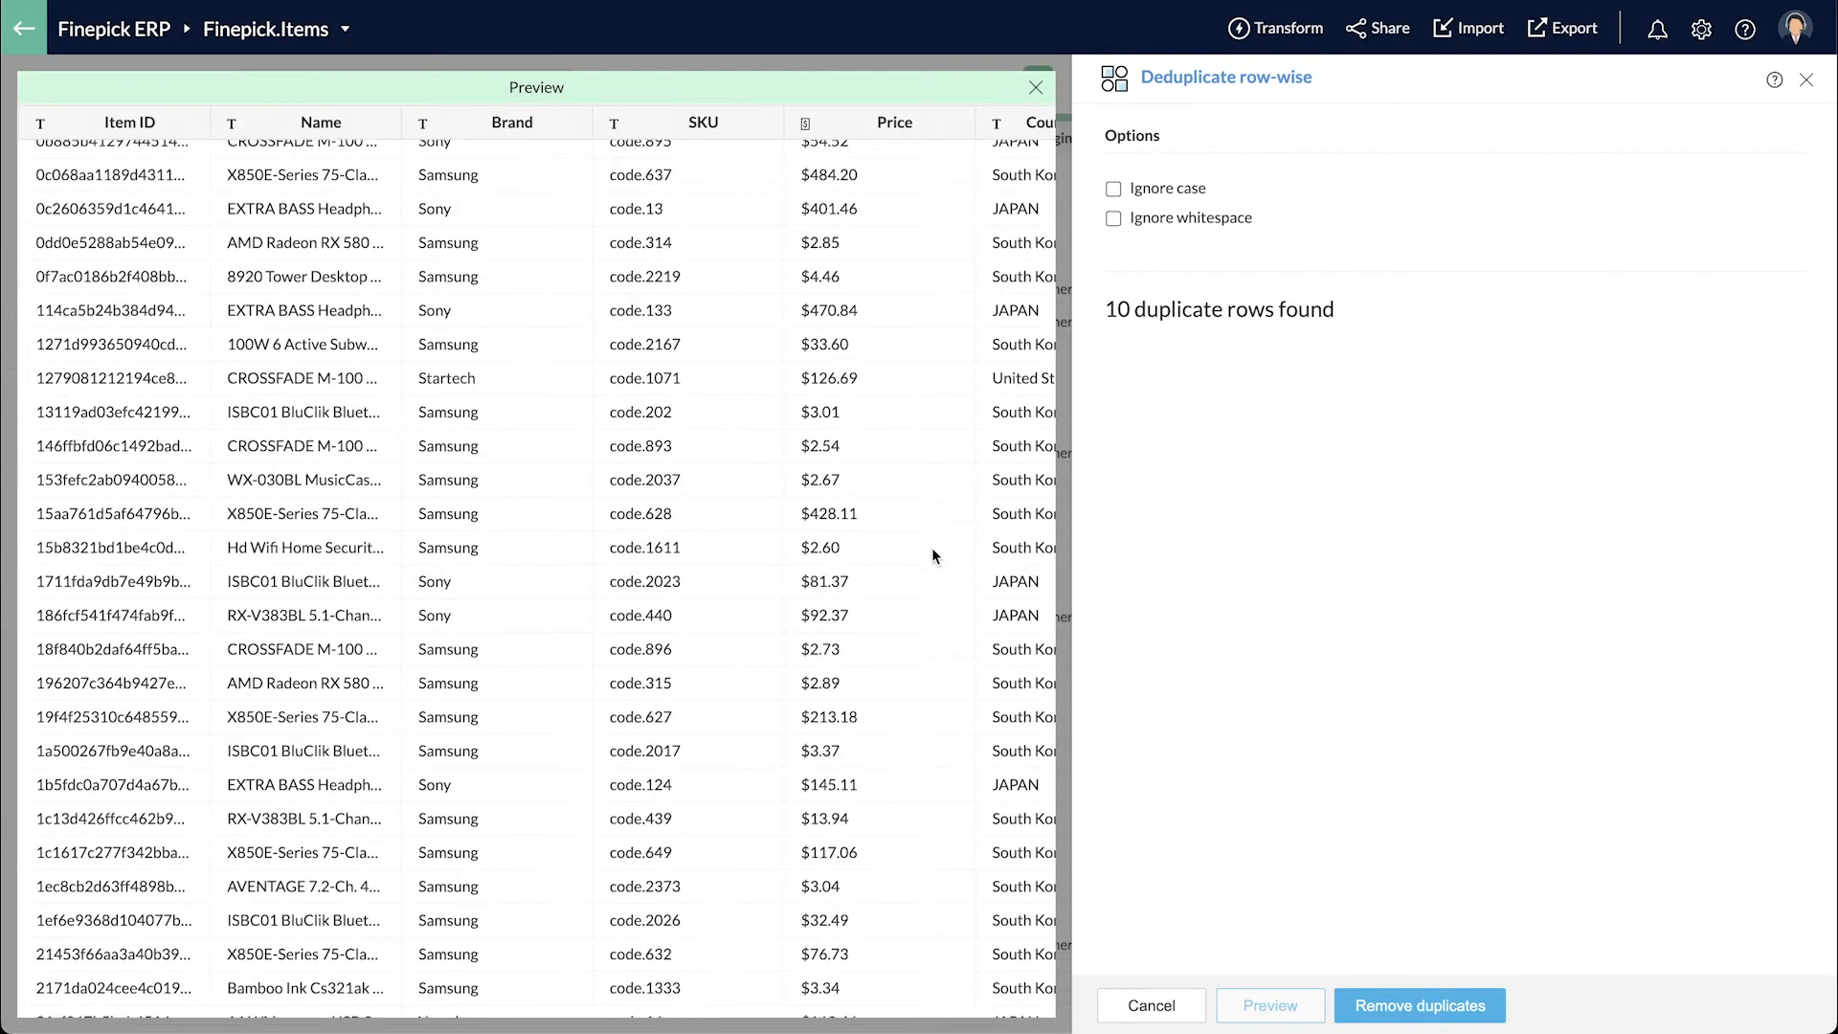
pyautogui.scroll(-15, 933, 548)
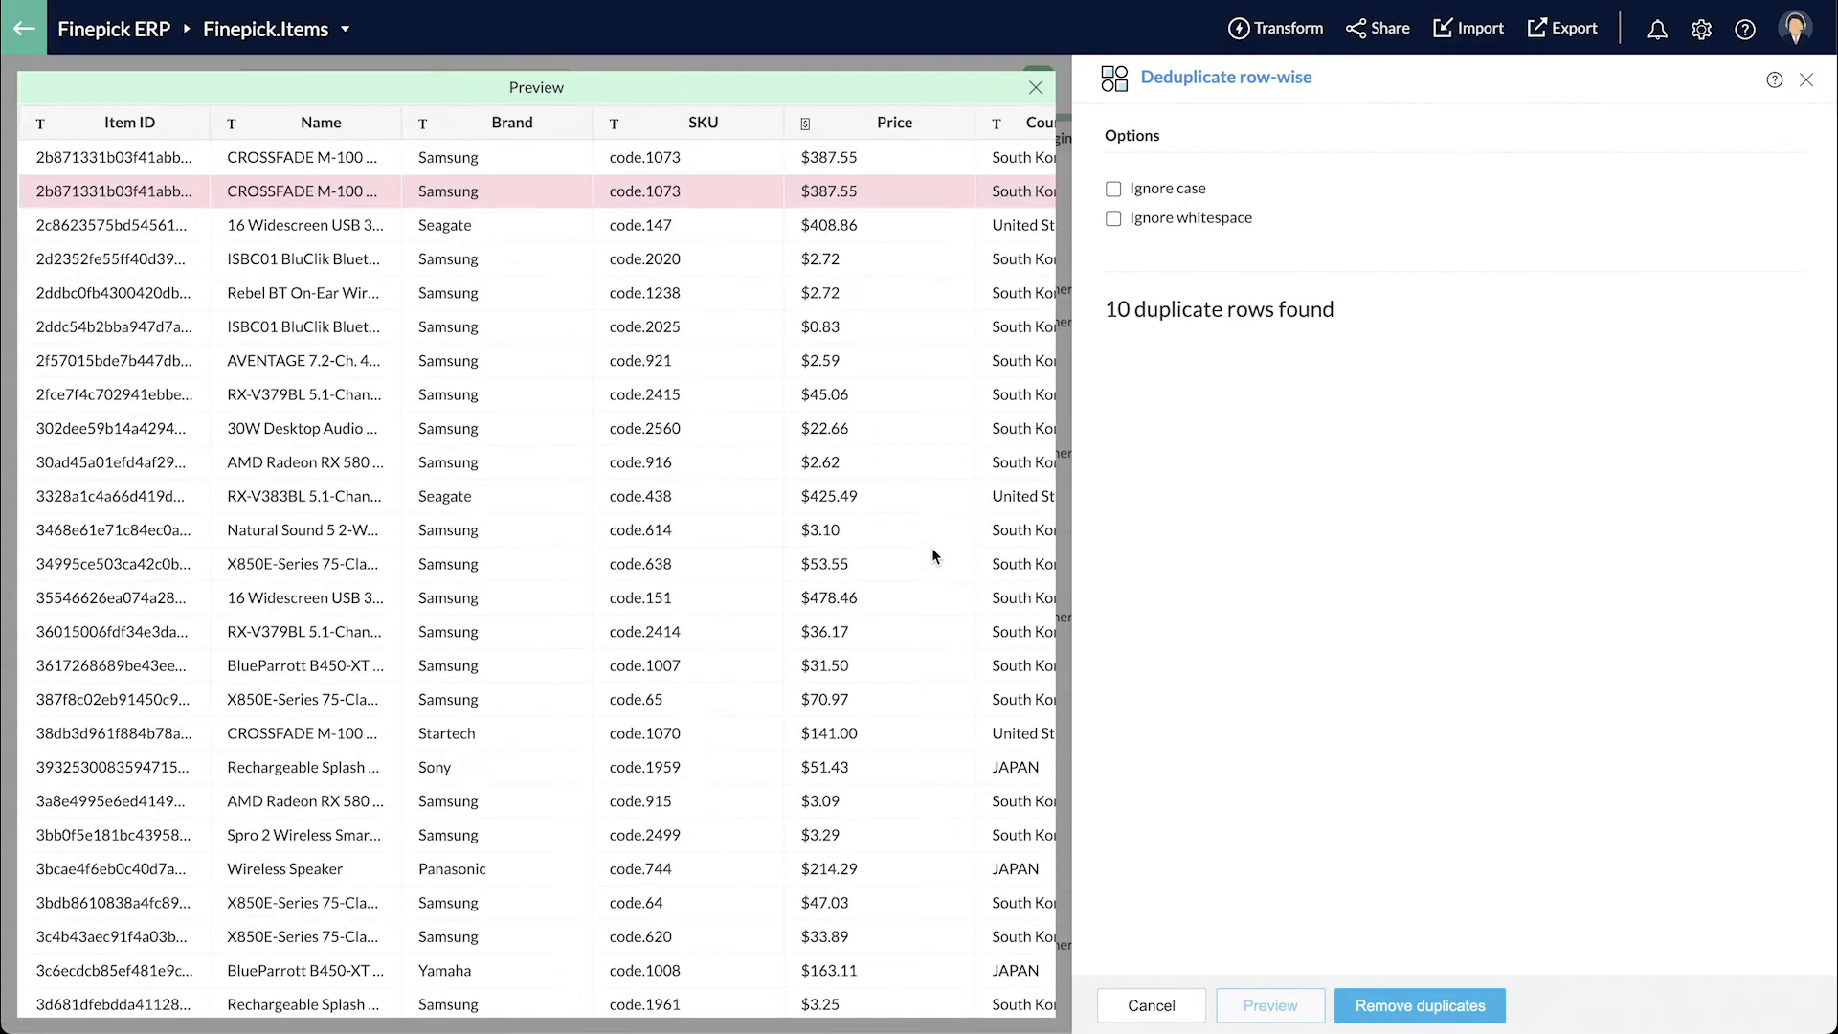
pyautogui.scroll(4, 933, 556)
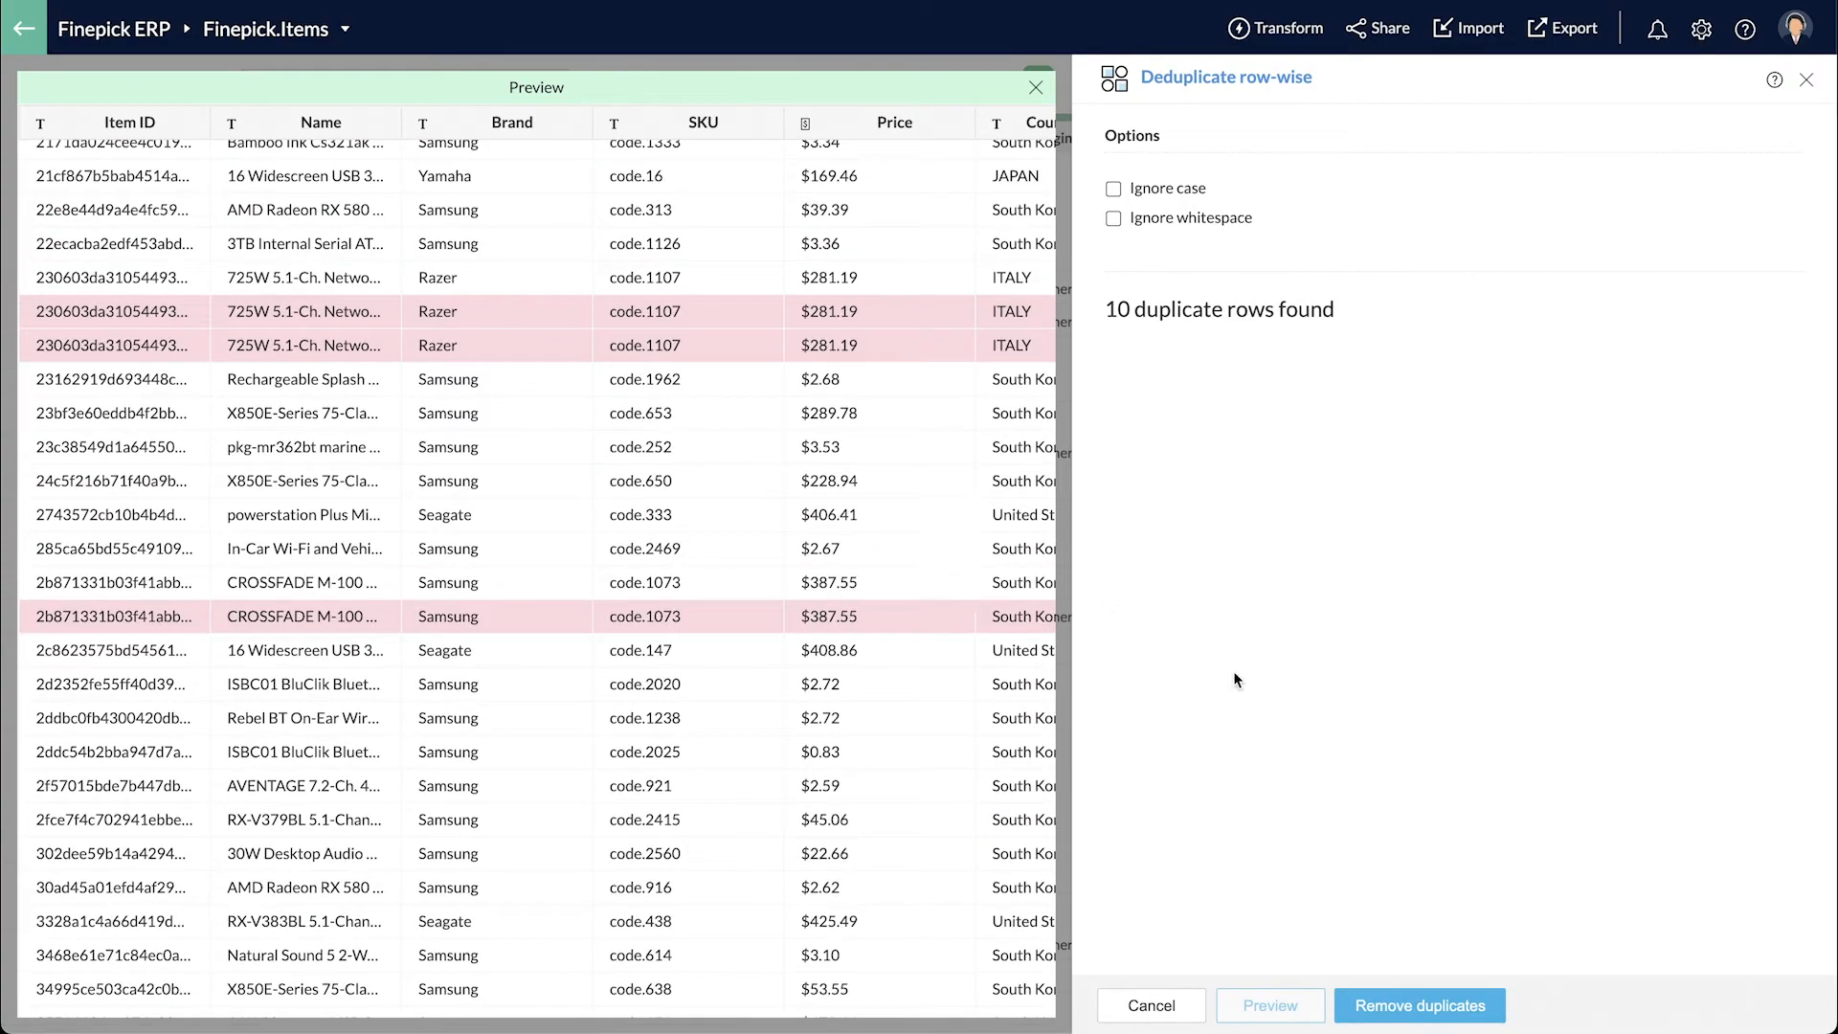
pyautogui.click(1384, 1016)
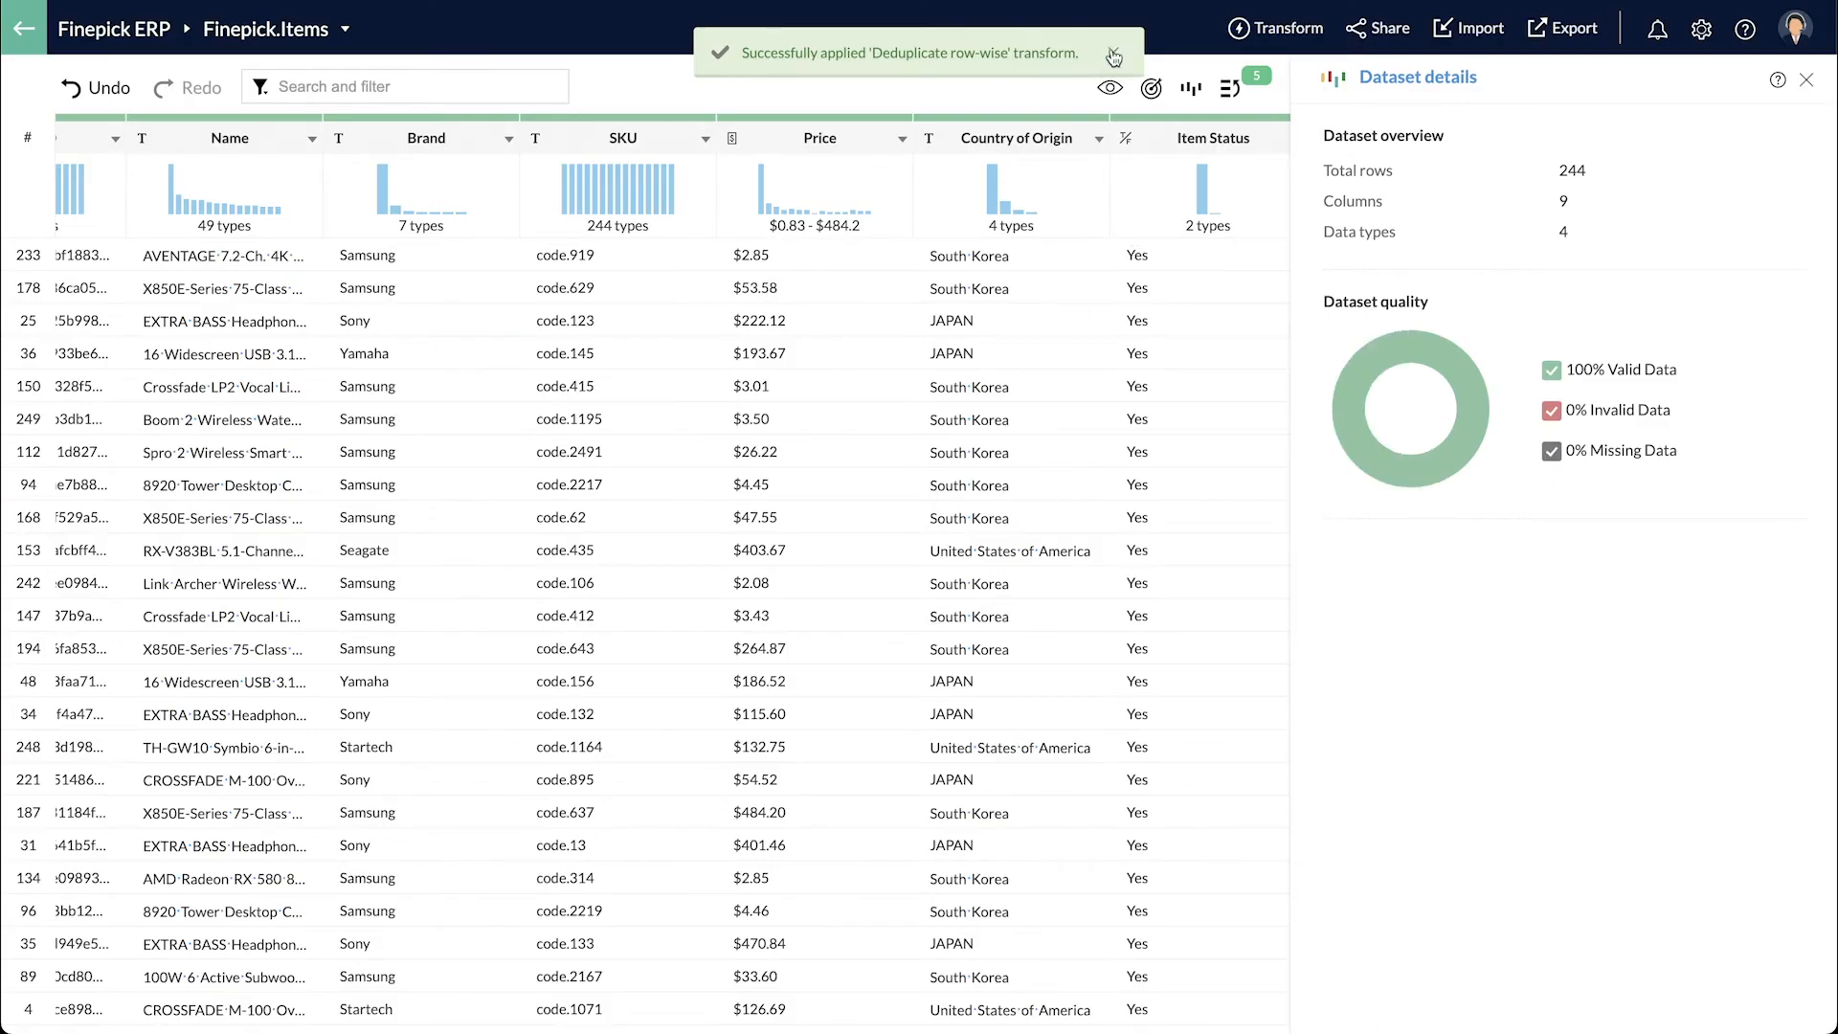
# - Change Country of Origin to title case and show the ruleset's six applied steps
pyautogui.hscroll(3, 783, 374)
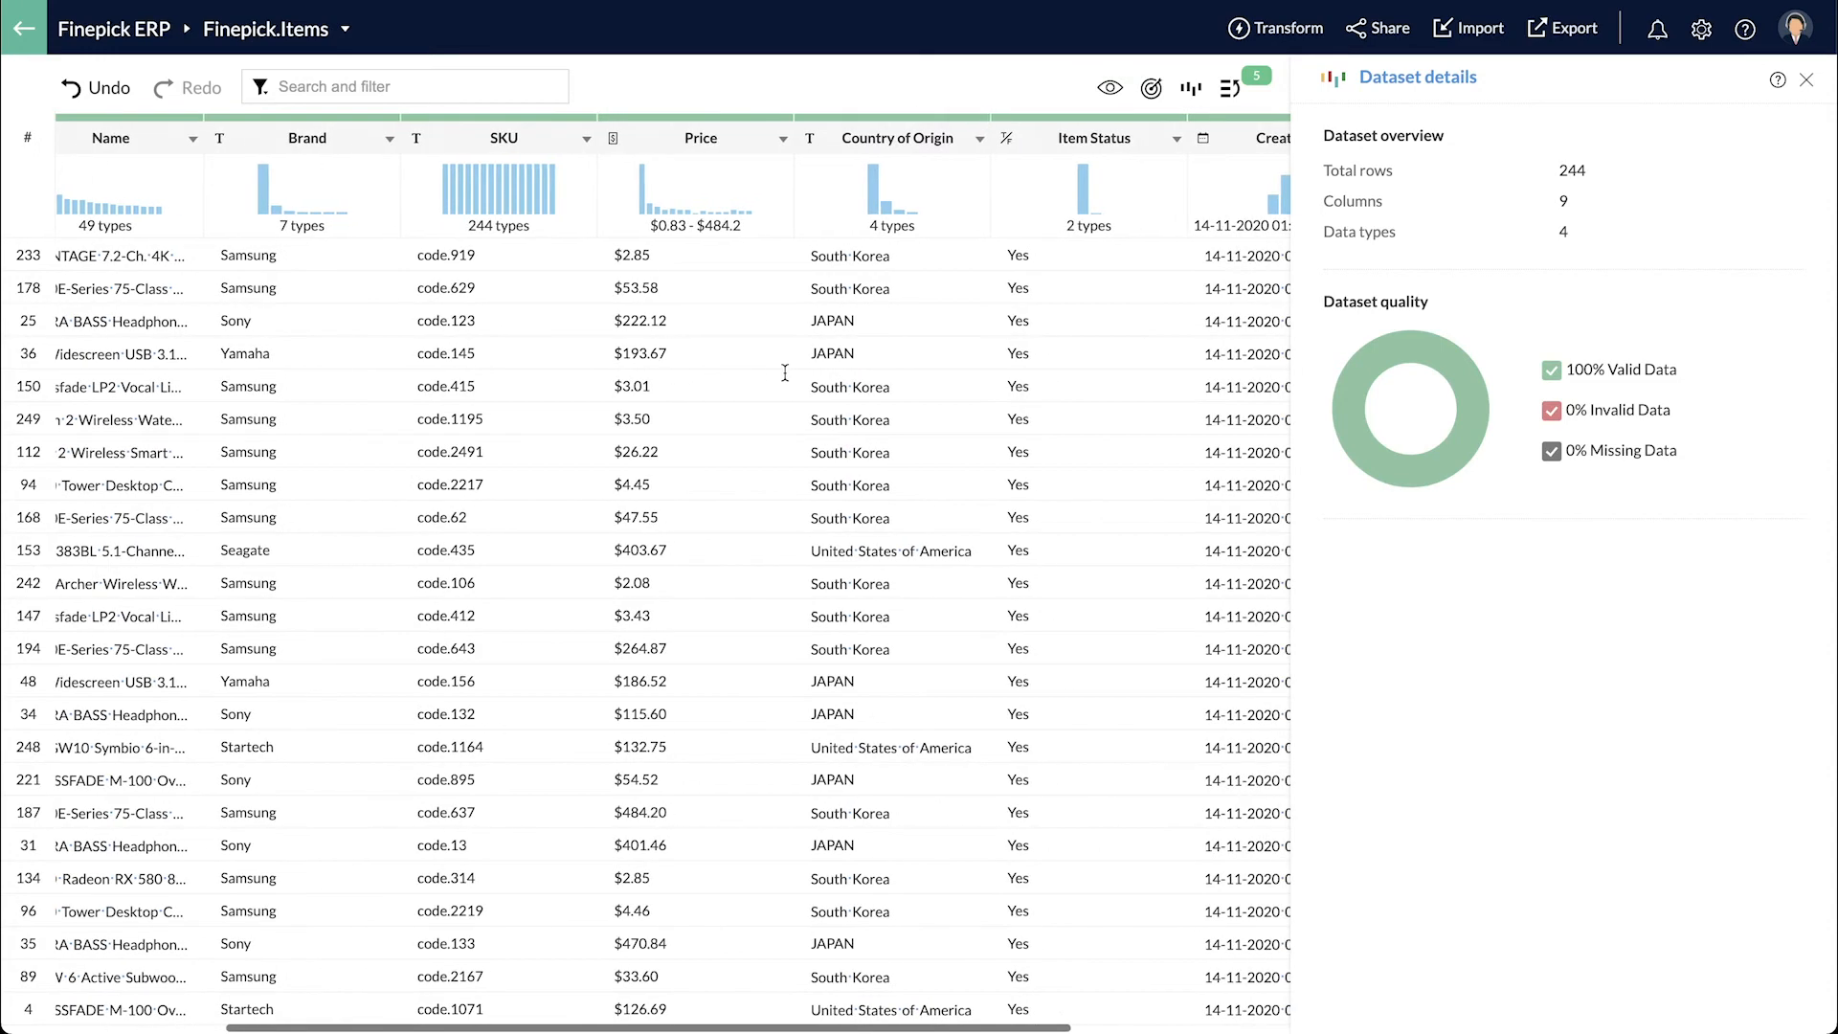
pyautogui.click(893, 144)
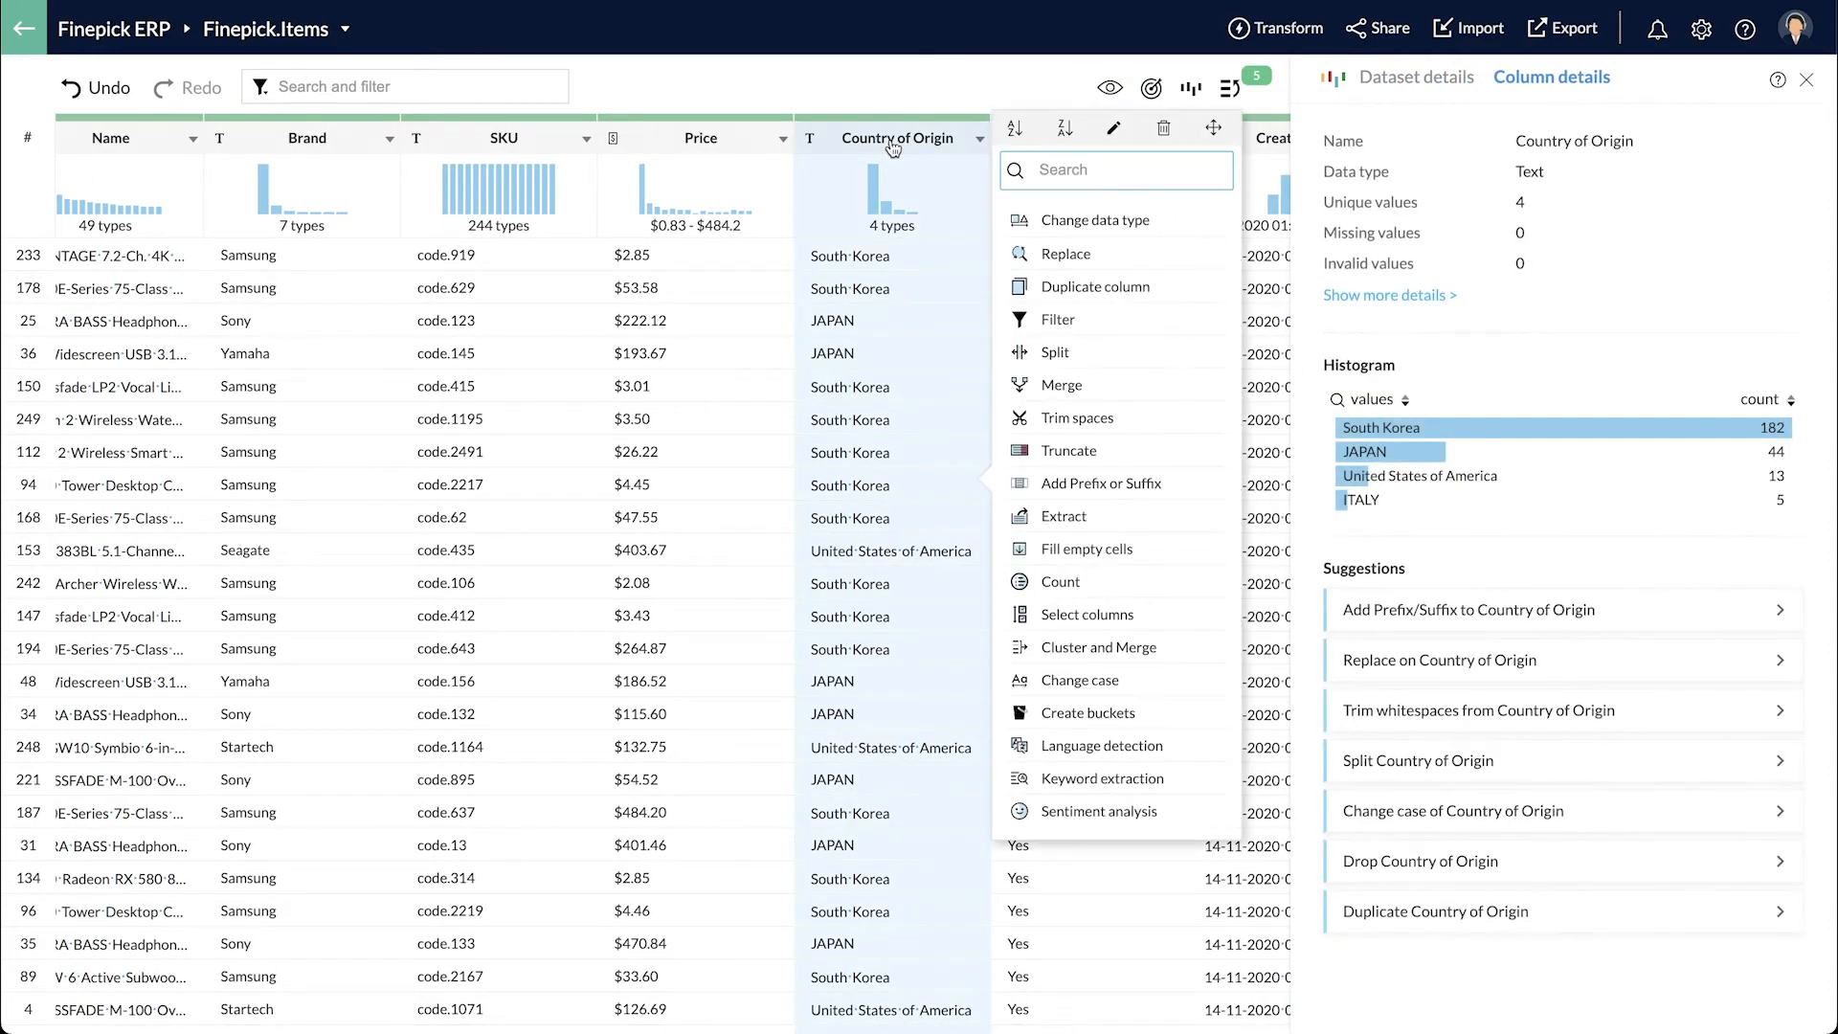
pyautogui.click(1124, 681)
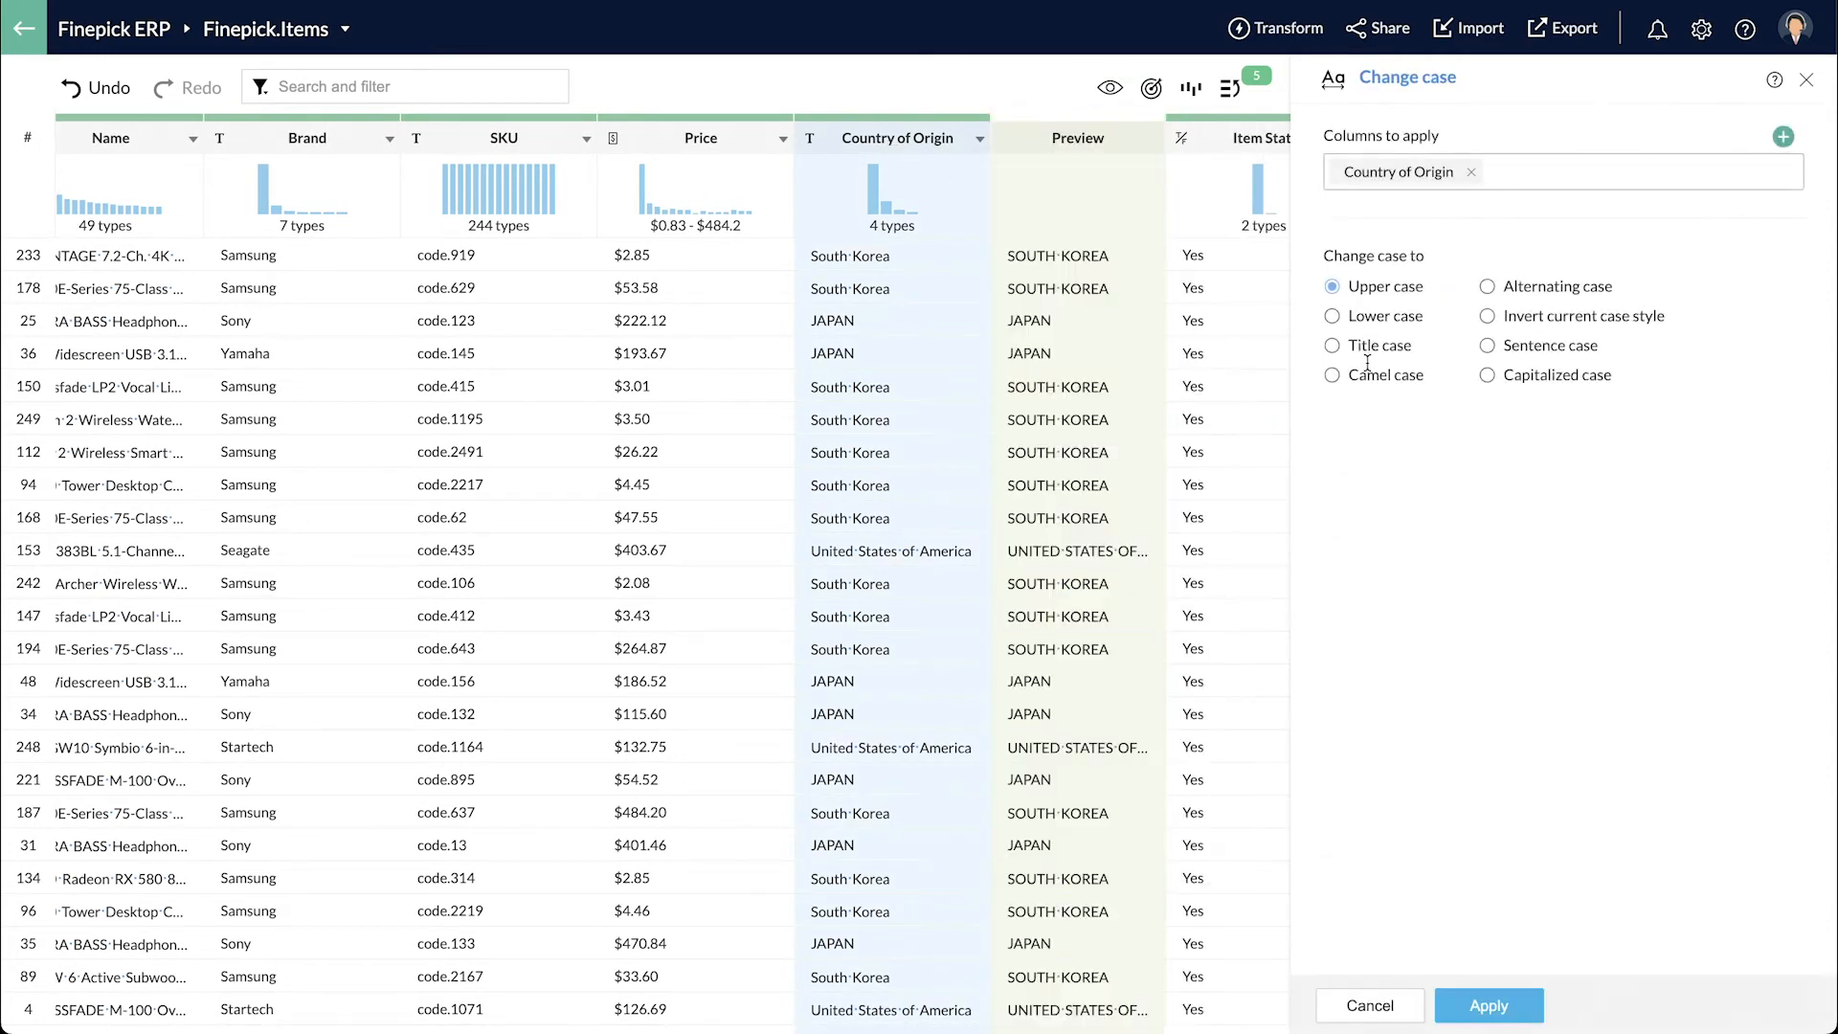
pyautogui.click(1401, 358)
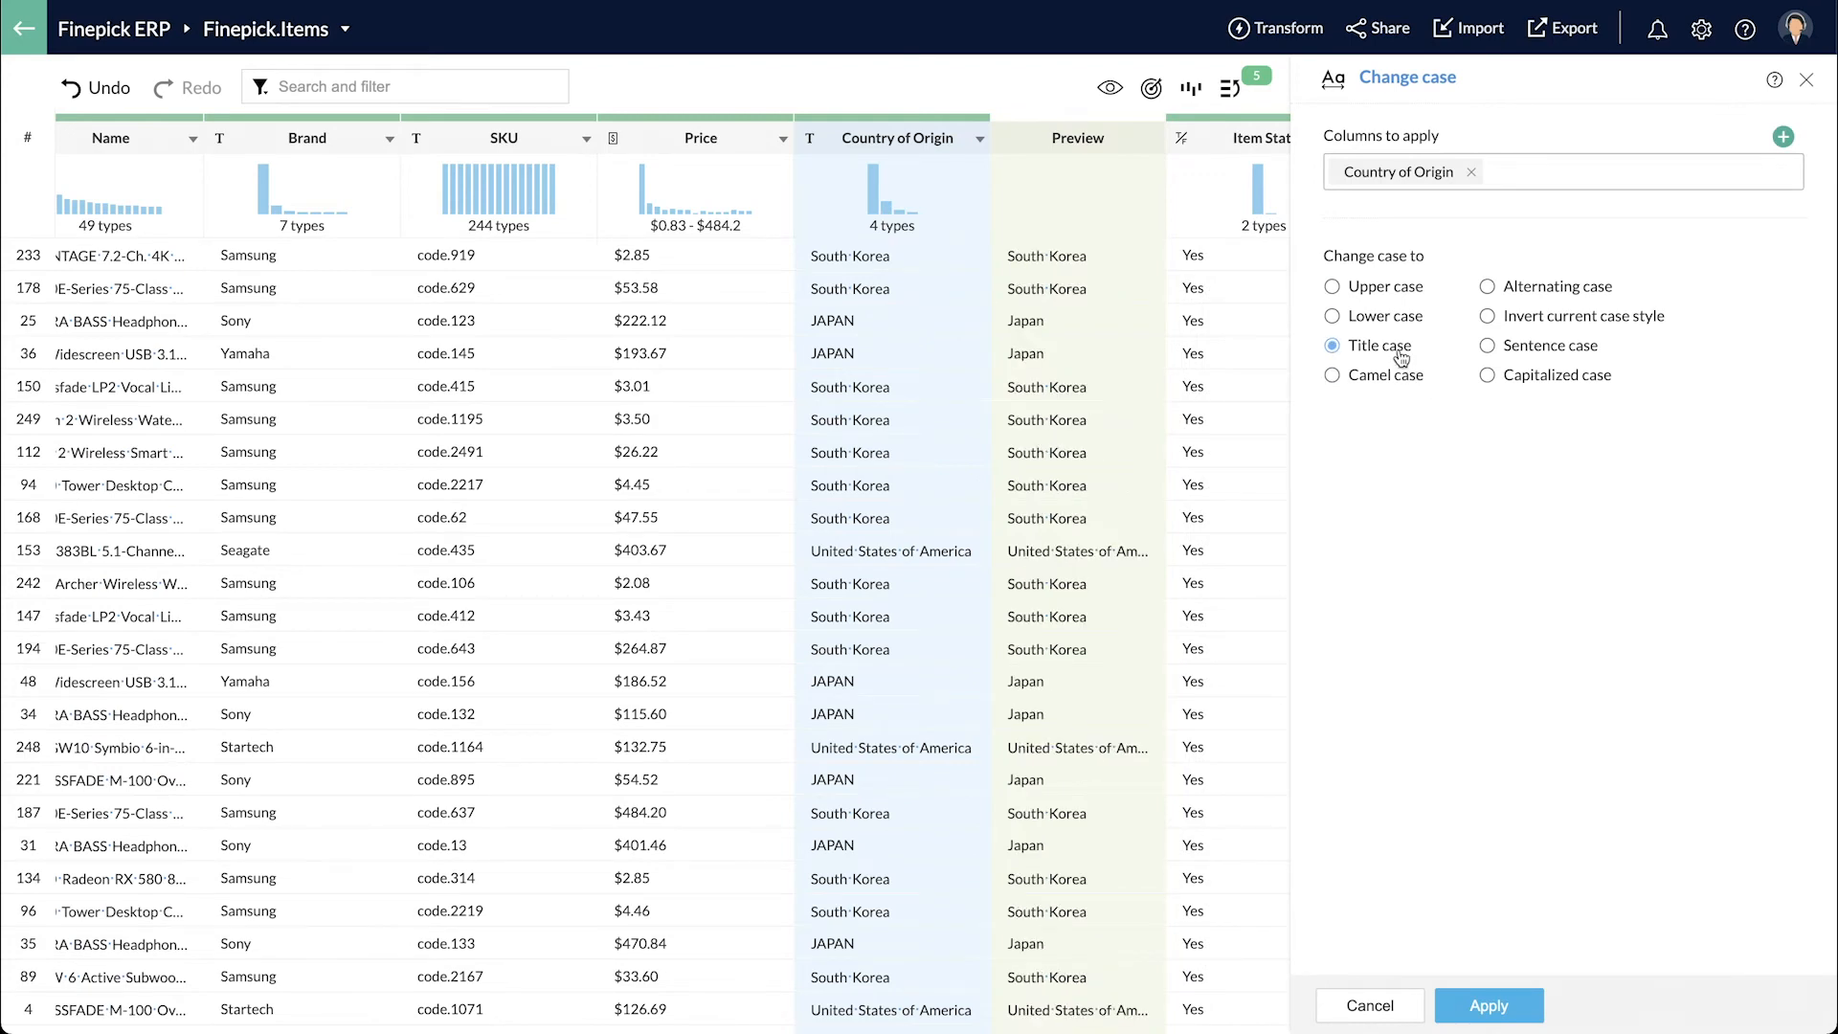
pyautogui.click(1503, 1000)
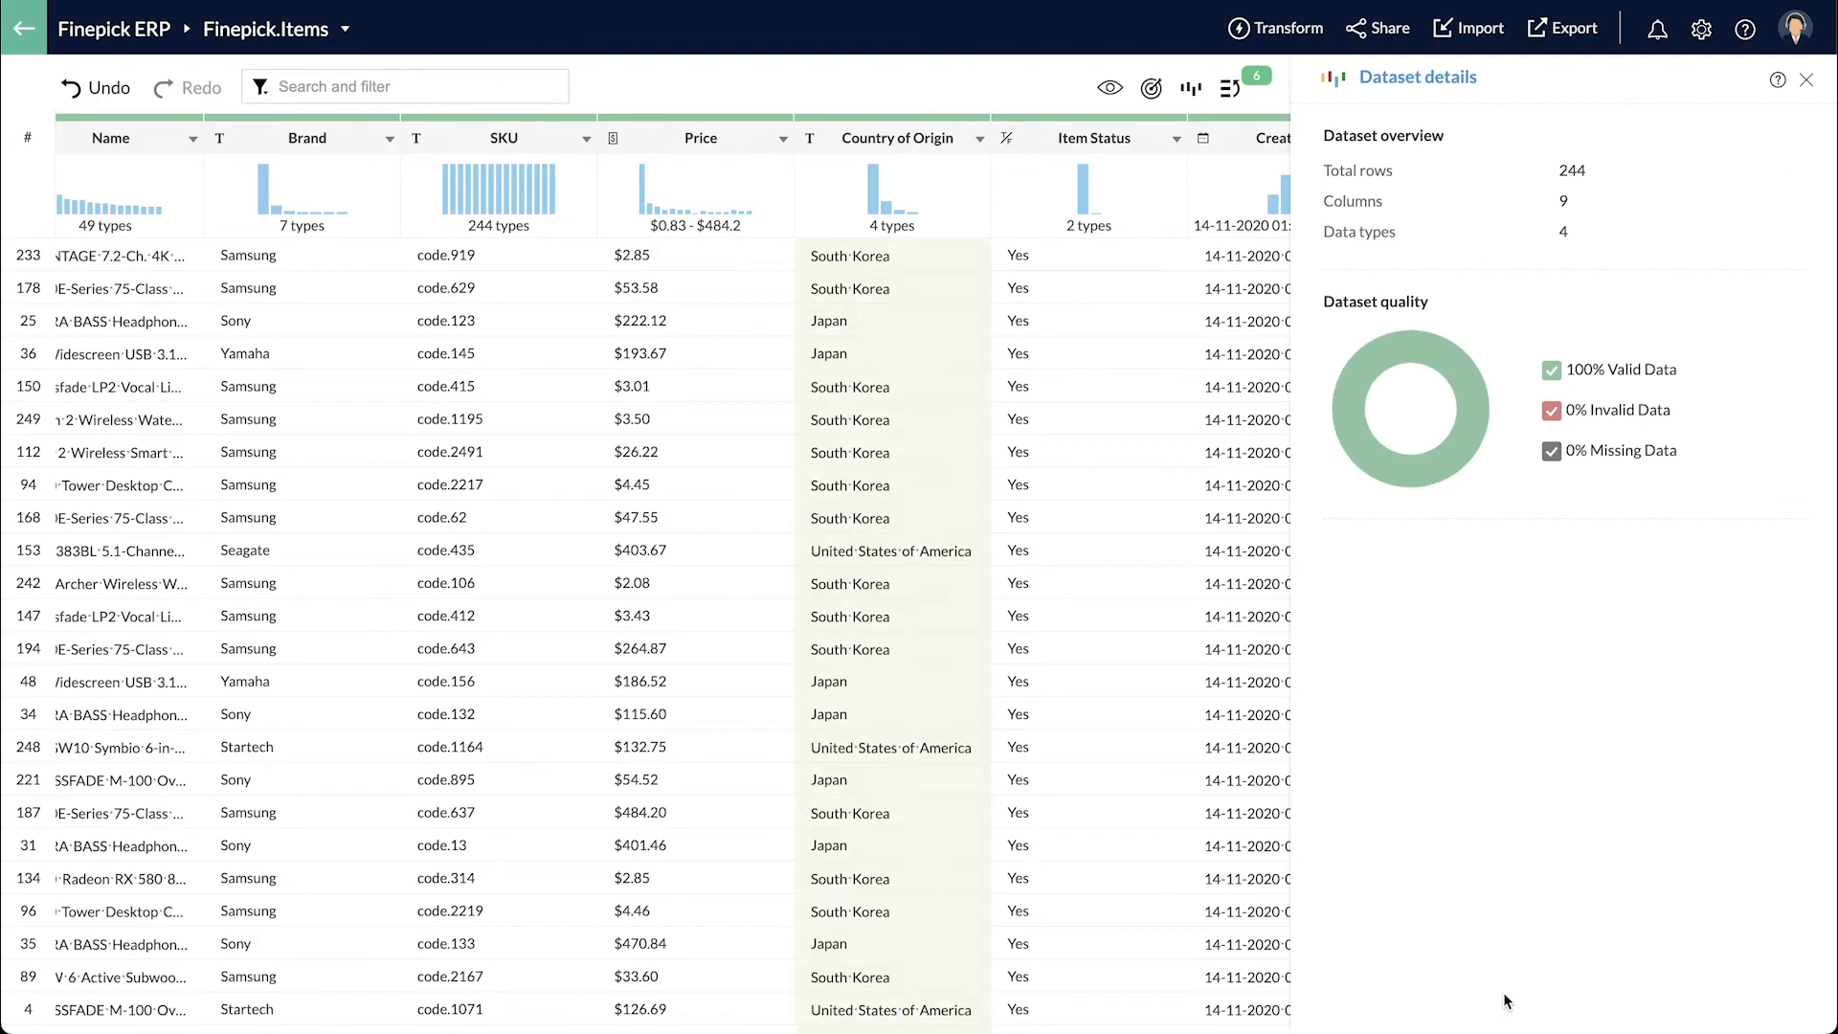
pyautogui.hscroll(3, 1037, 599)
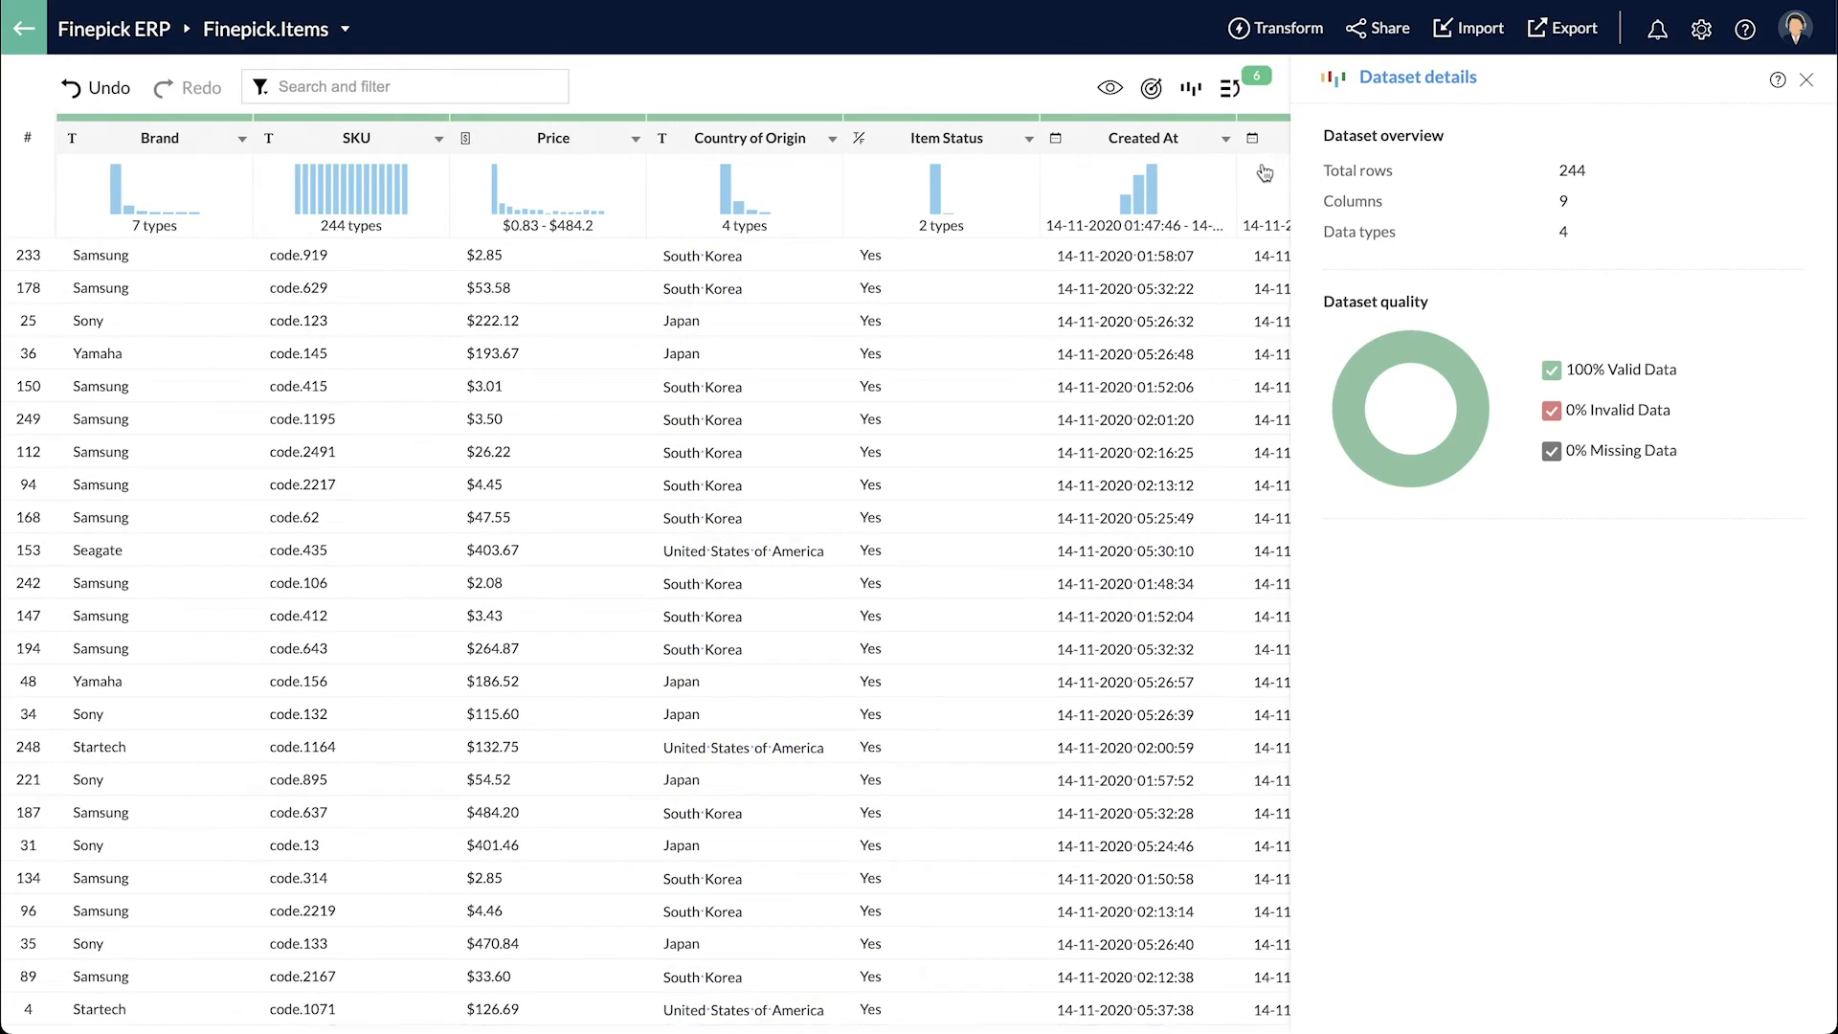
pyautogui.click(1230, 90)
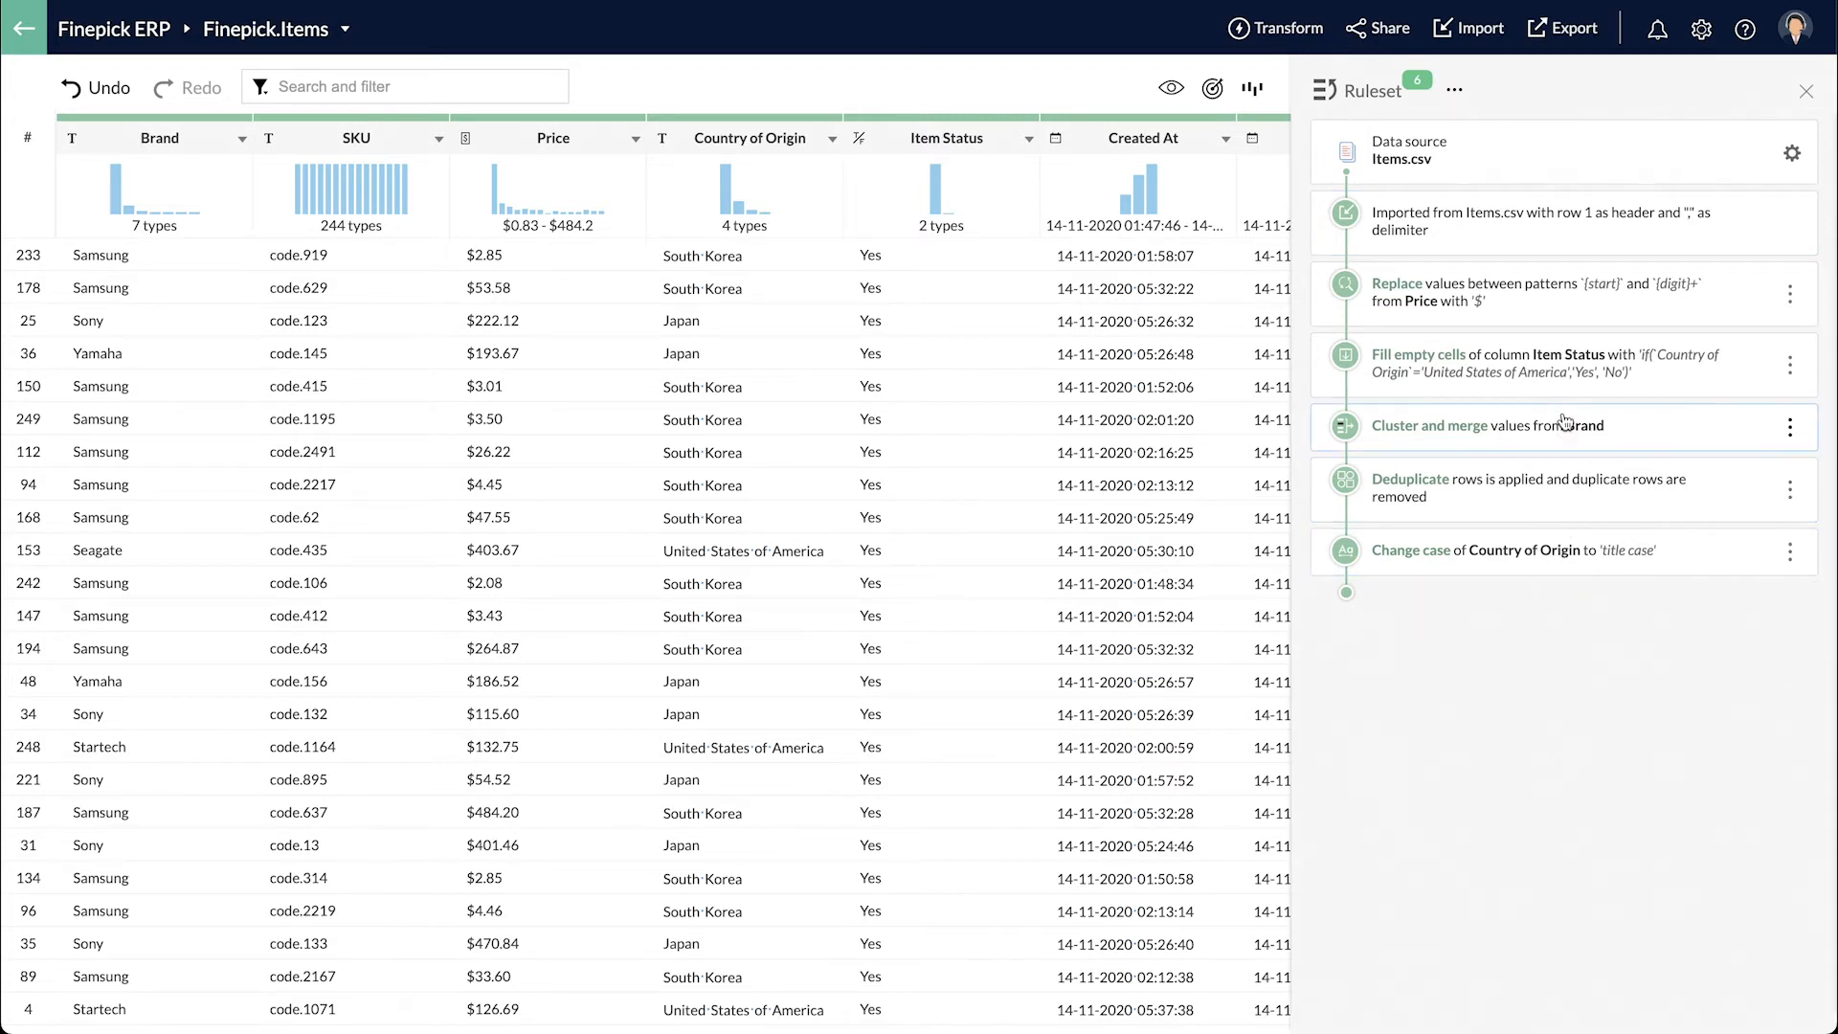
# - Rewind the data to the Fill empty cells step, then return to all steps applied
pyautogui.click(1559, 357)
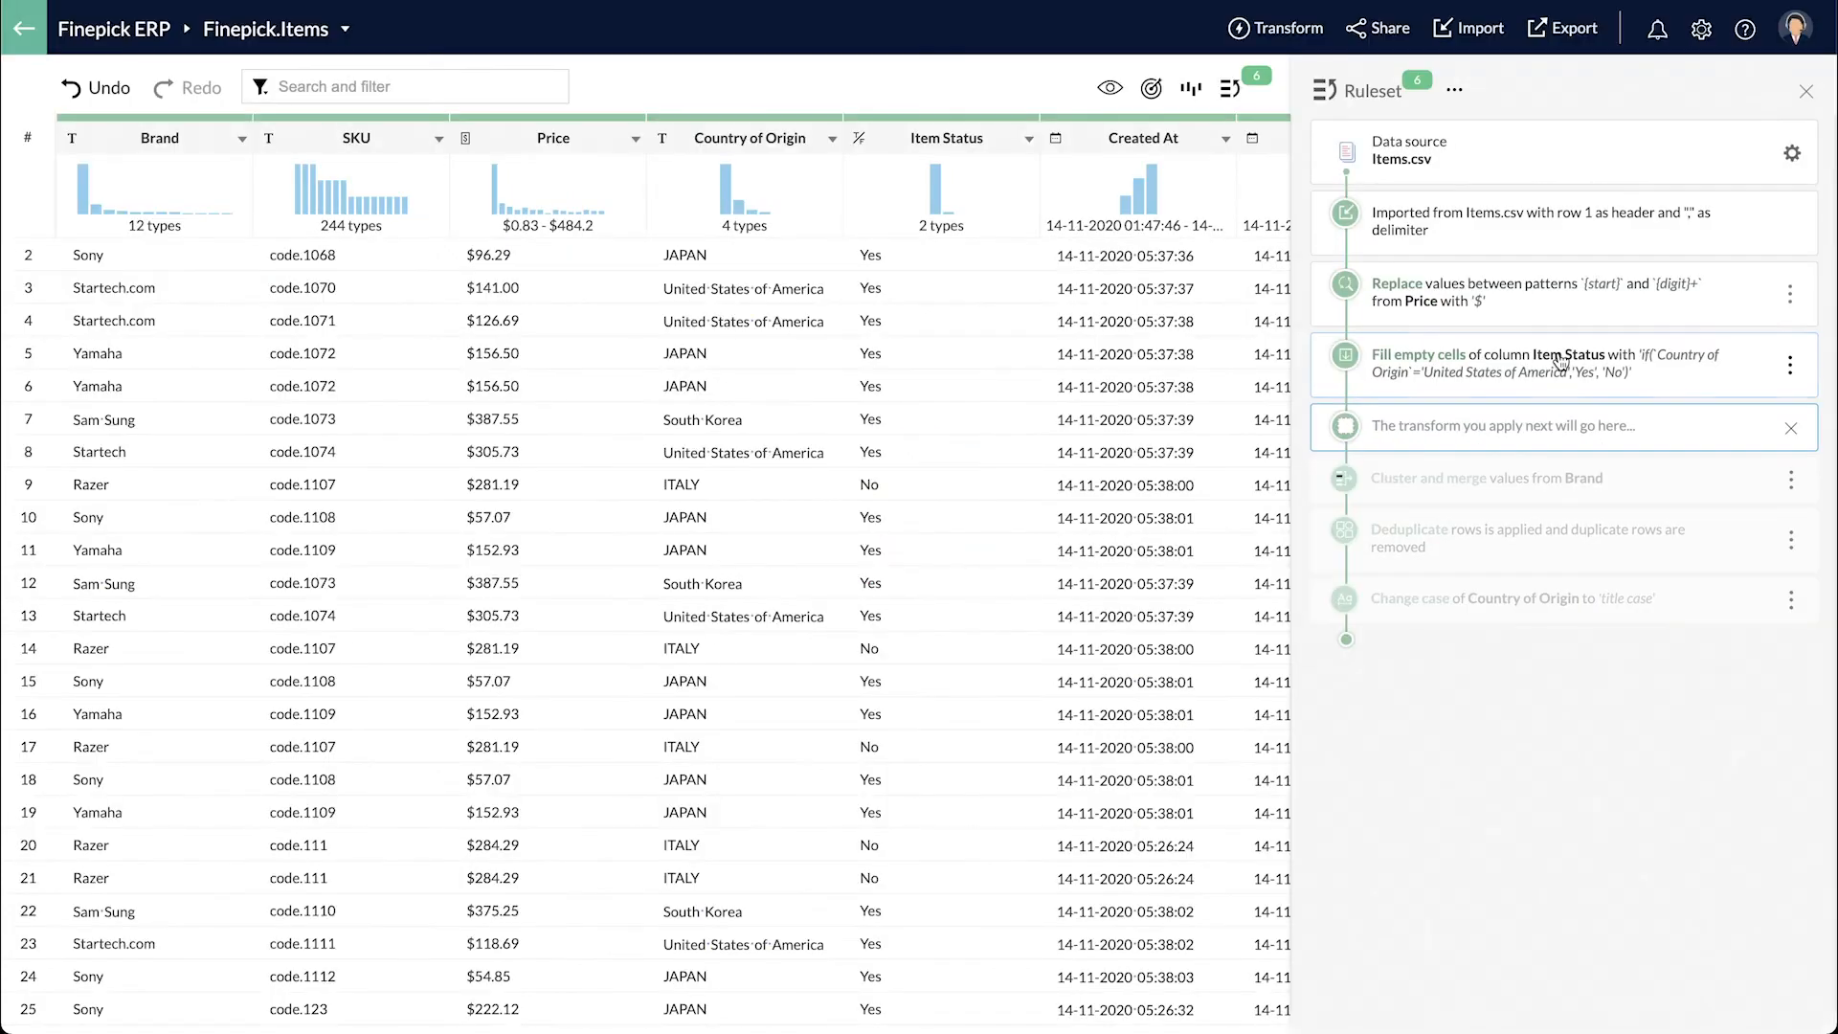
pyautogui.click(1789, 368)
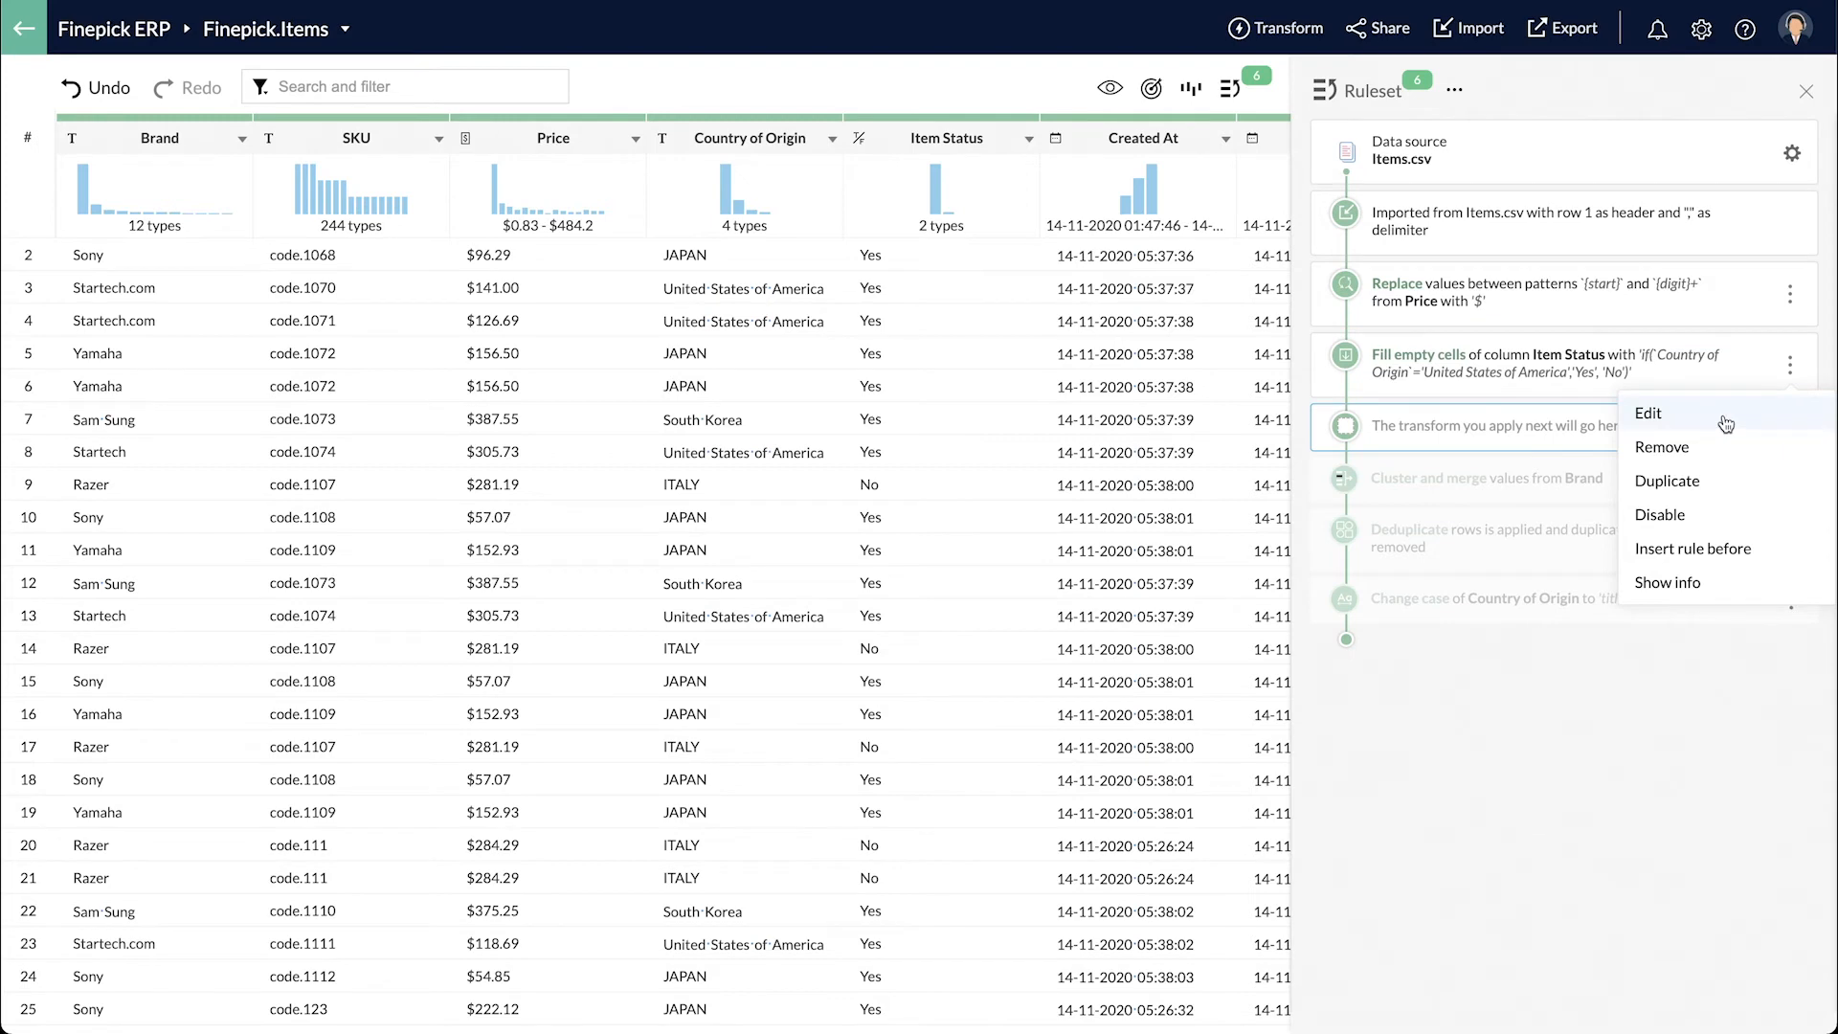
pyautogui.click(1471, 704)
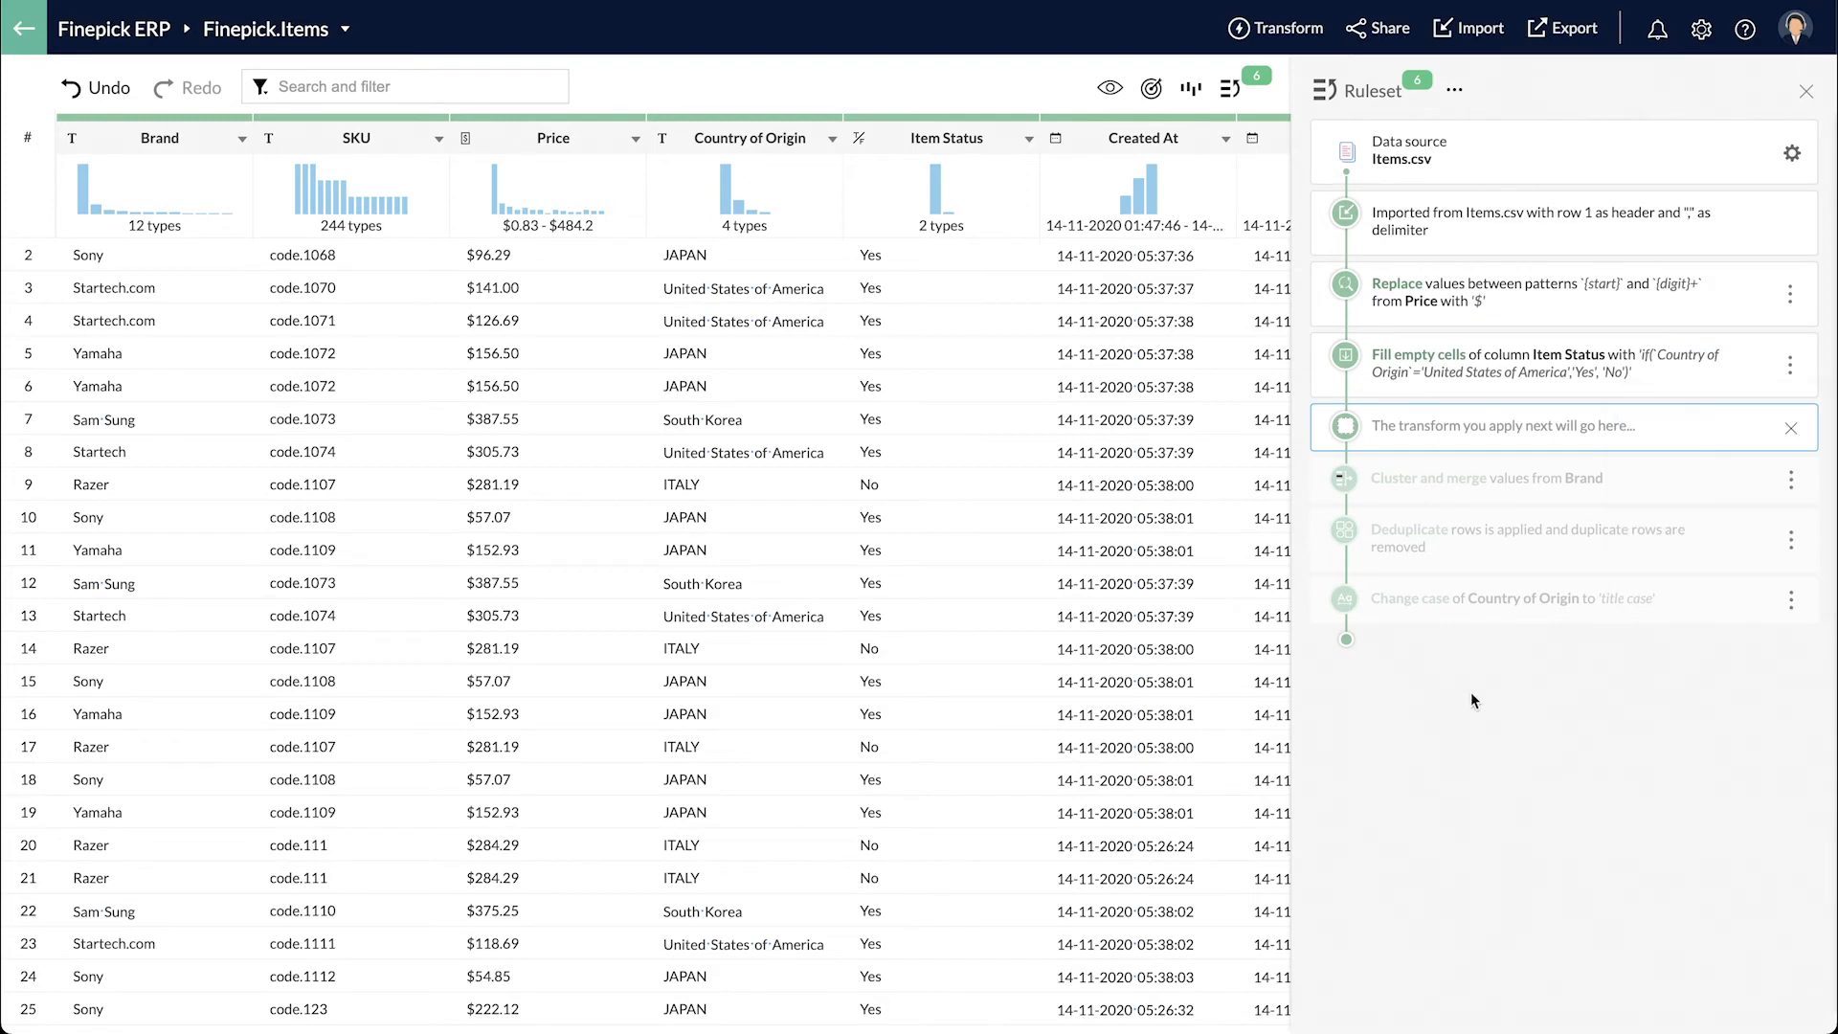
pyautogui.click(1493, 619)
# - Save the ruleset as a template named 'Item prep template'
pyautogui.click(1455, 90)
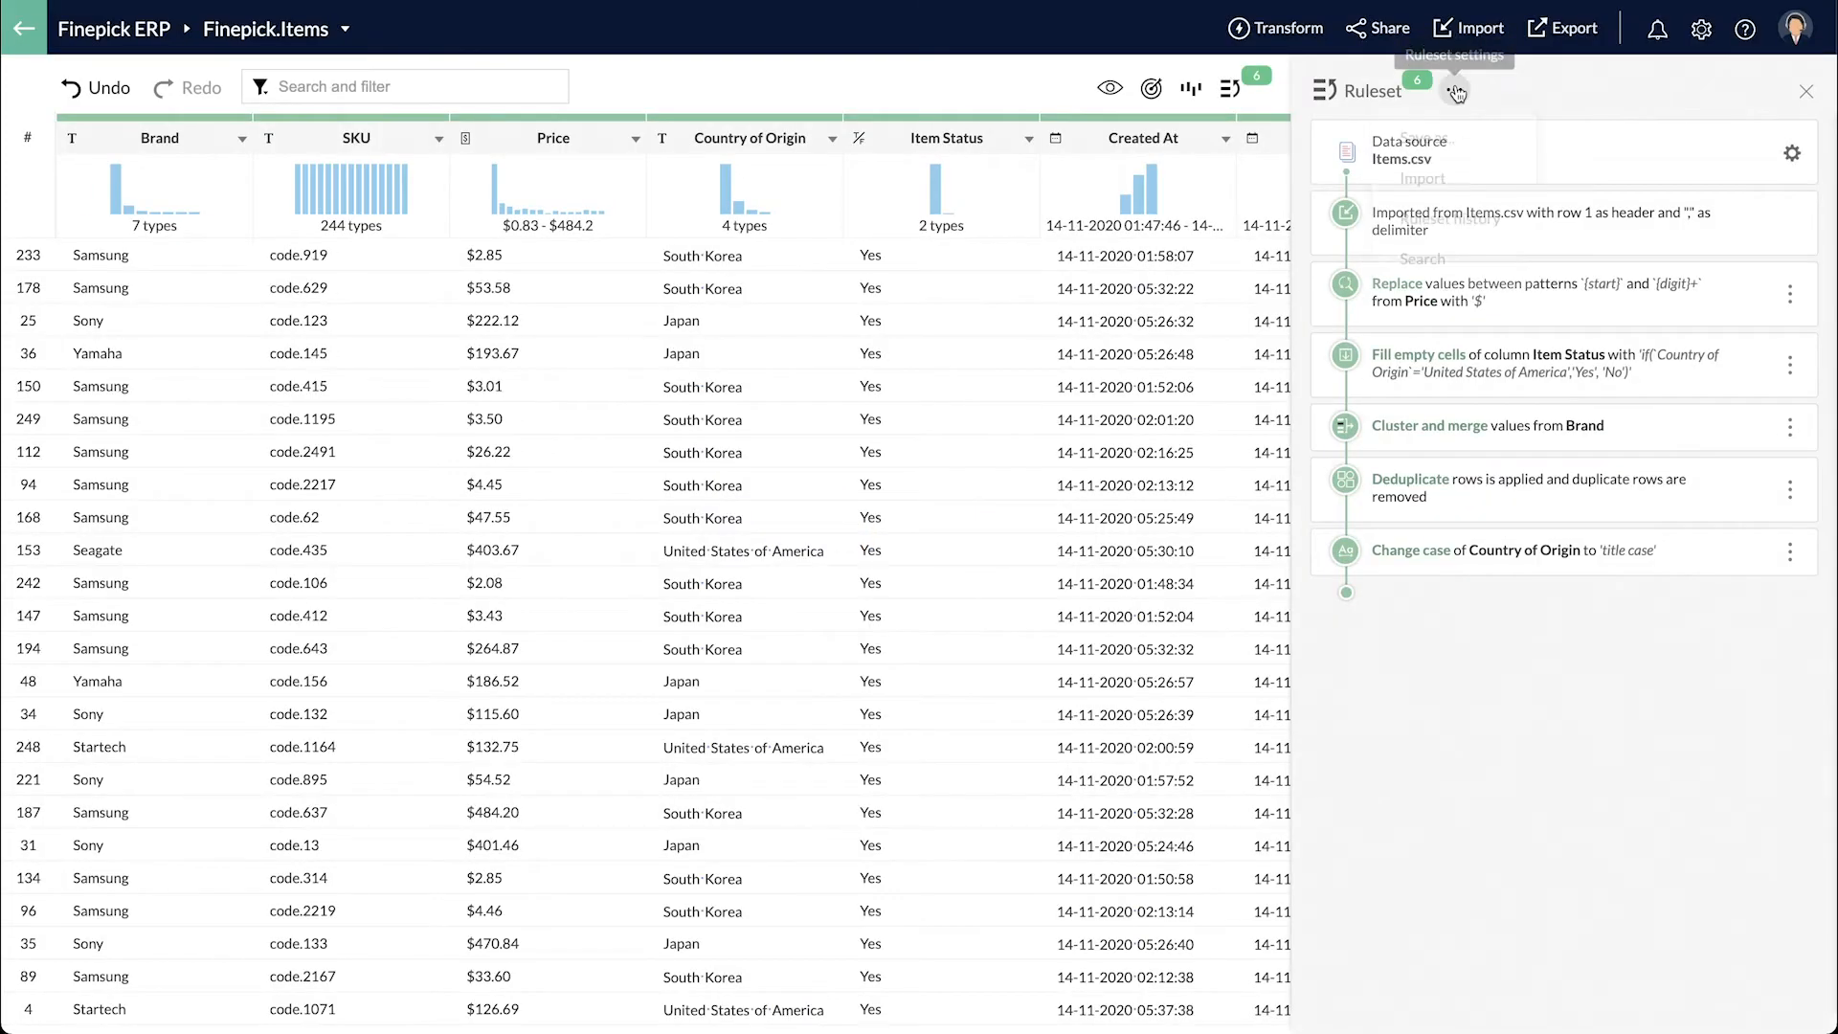
pyautogui.click(1455, 164)
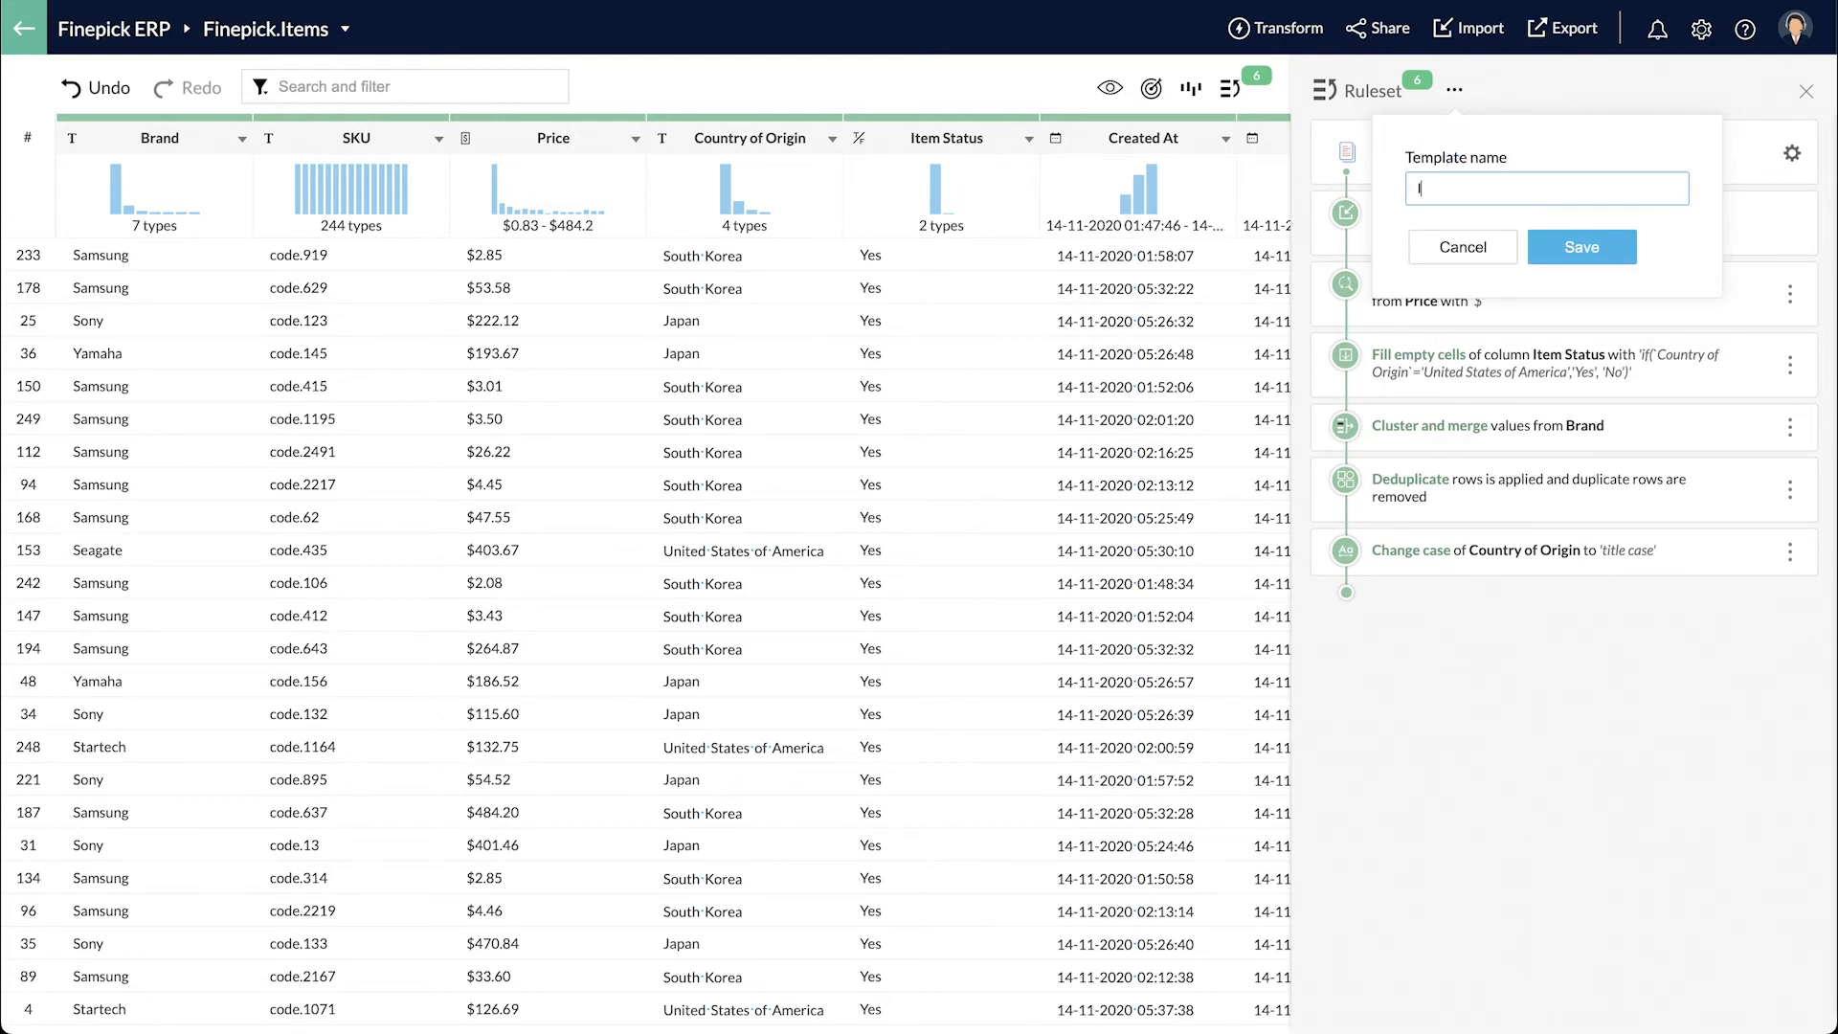
pyautogui.write('Item prep')
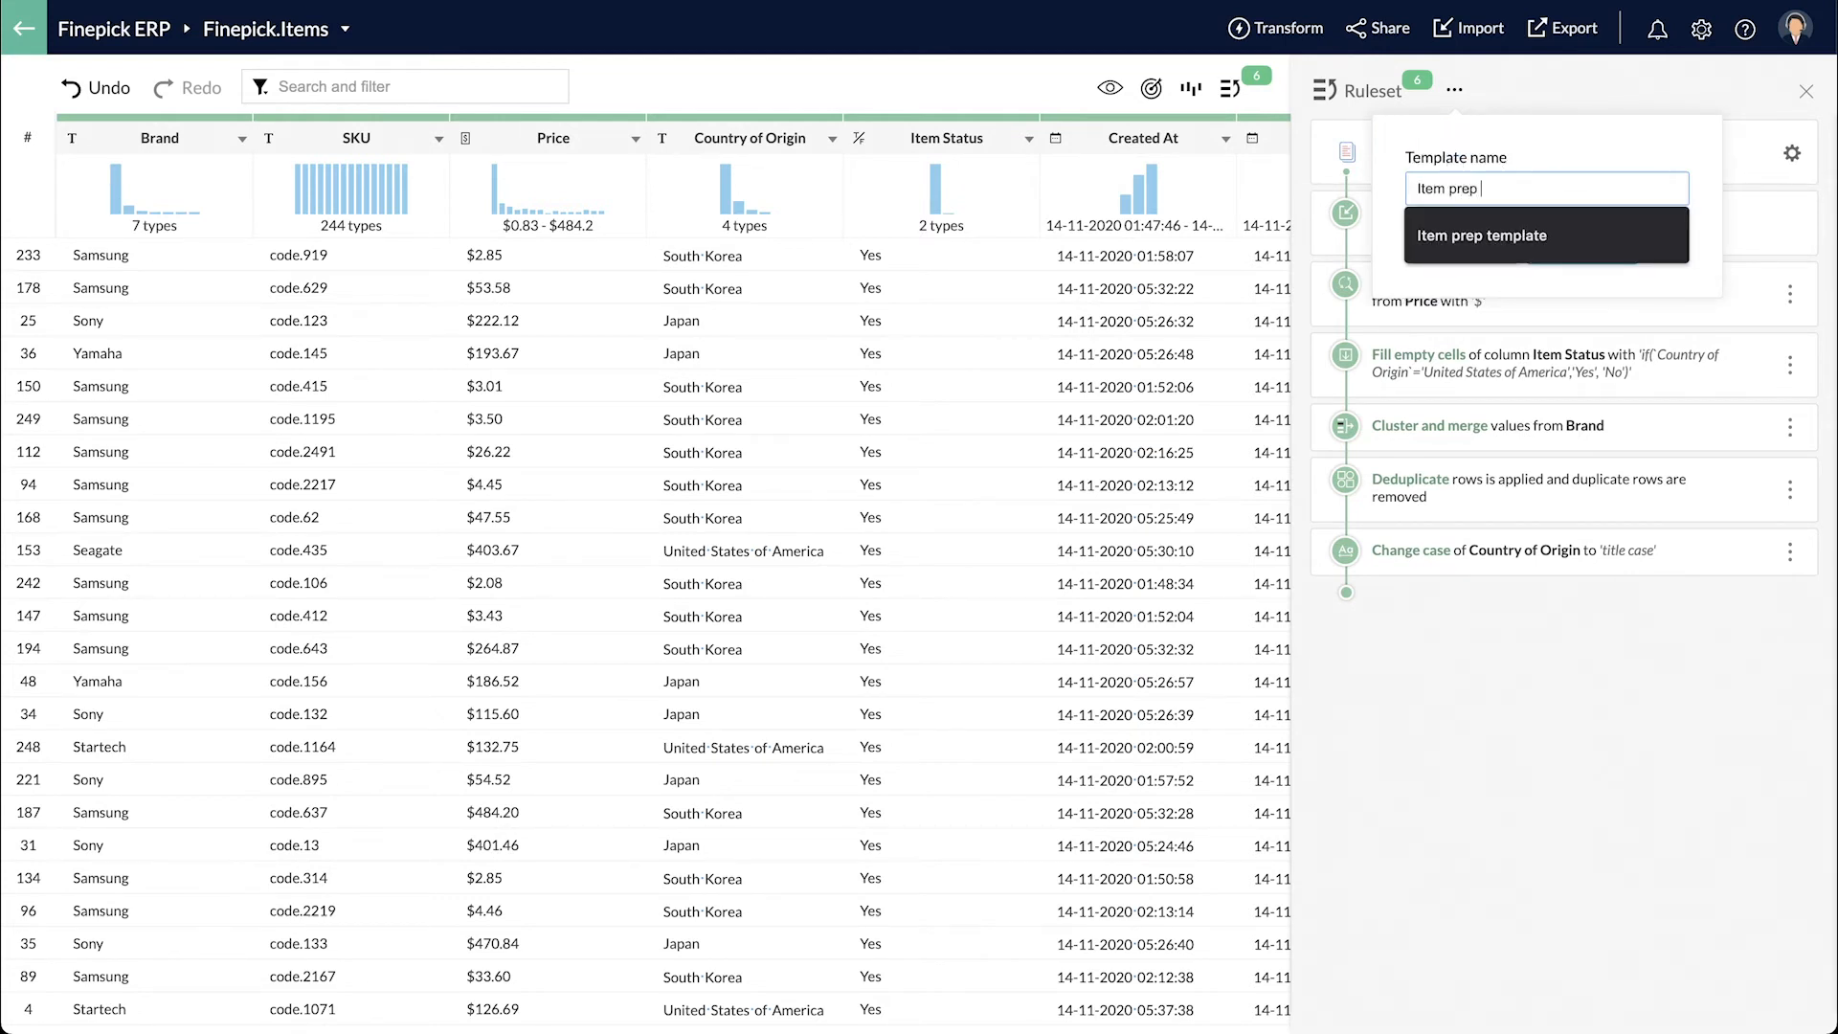
pyautogui.write(' template')
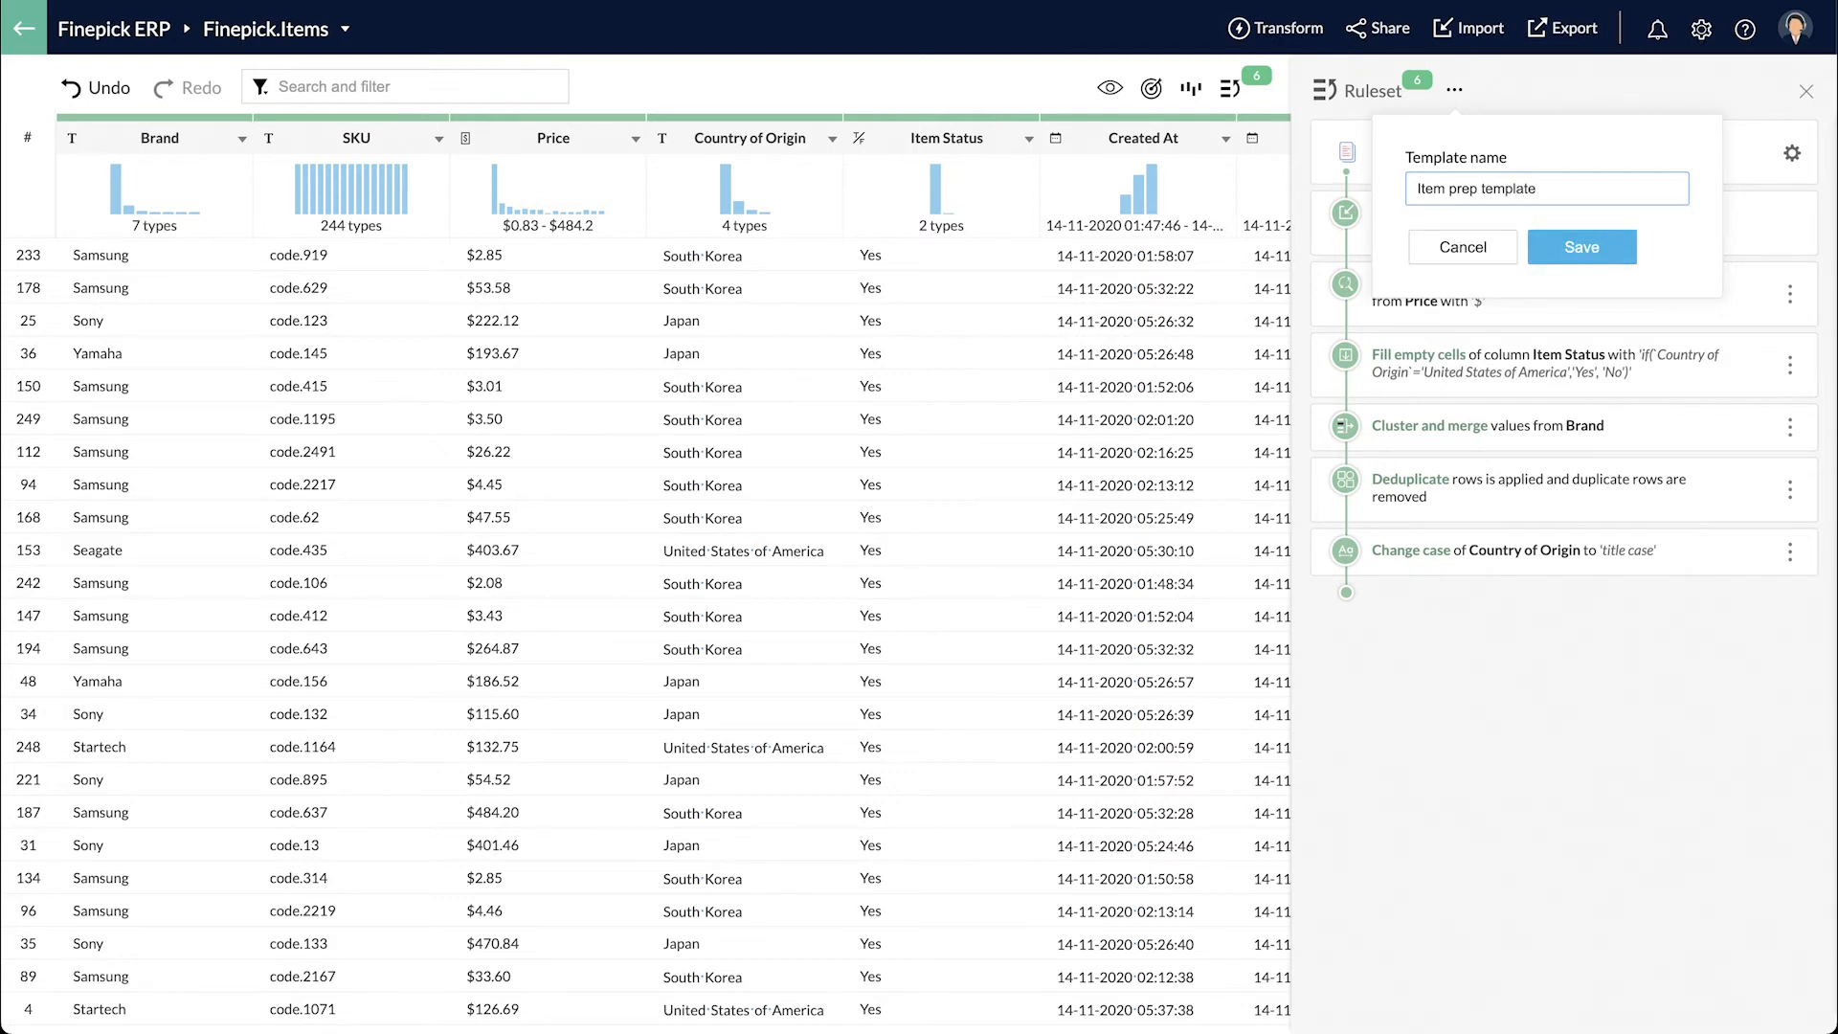
pyautogui.click(1608, 246)
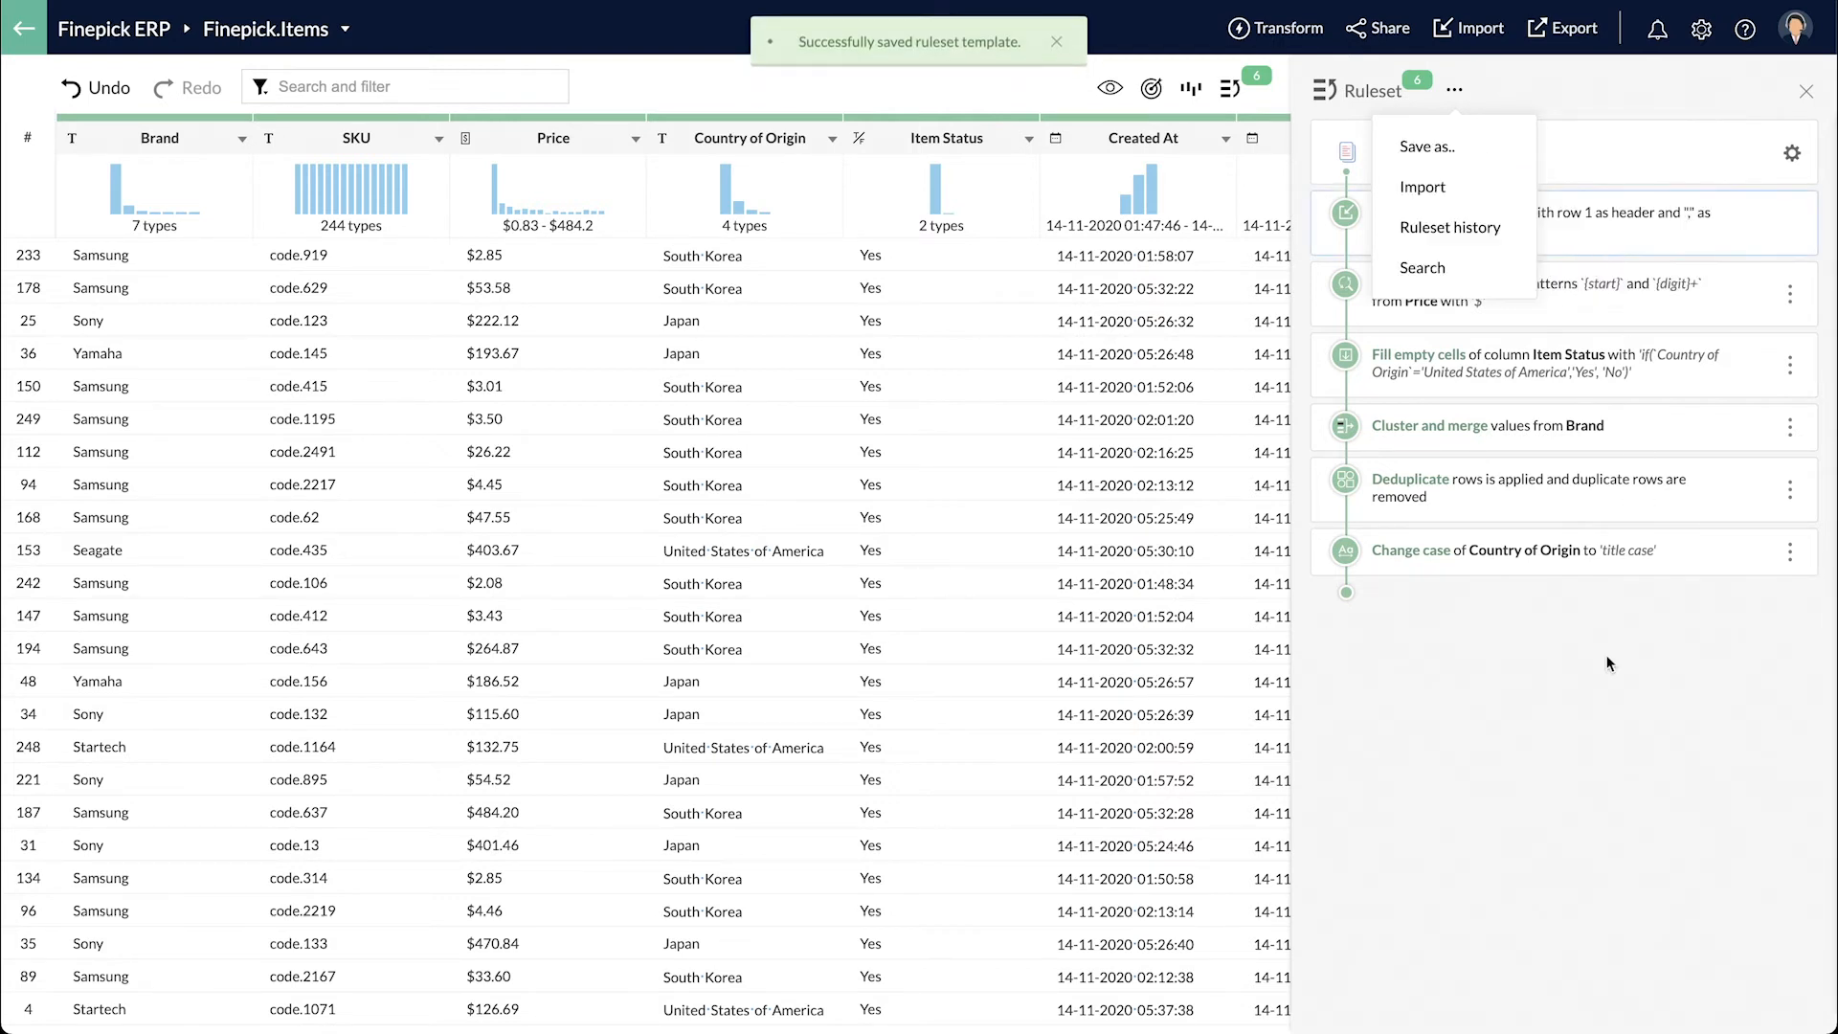
pyautogui.click(1556, 760)
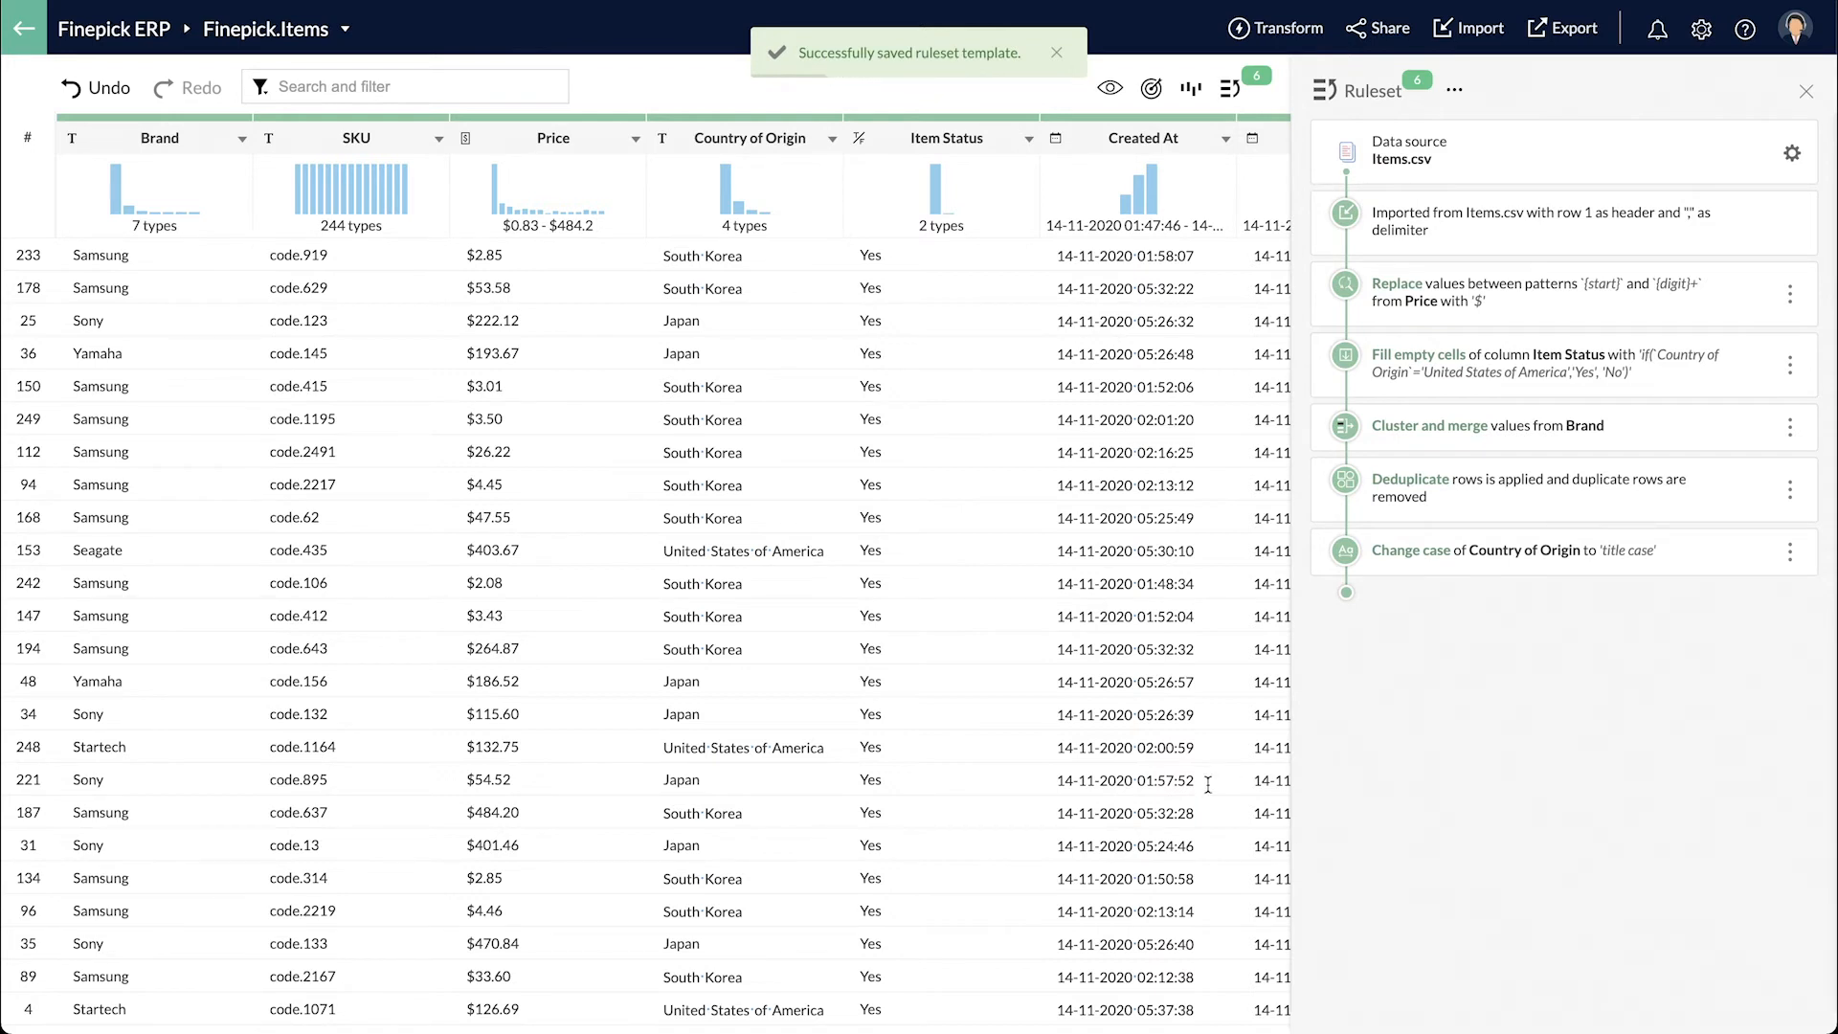
# - Switch to the Finepick.Item_Reviews dataset and widen the Review column to show full reviews
pyautogui.click(323, 43)
pyautogui.click(320, 78)
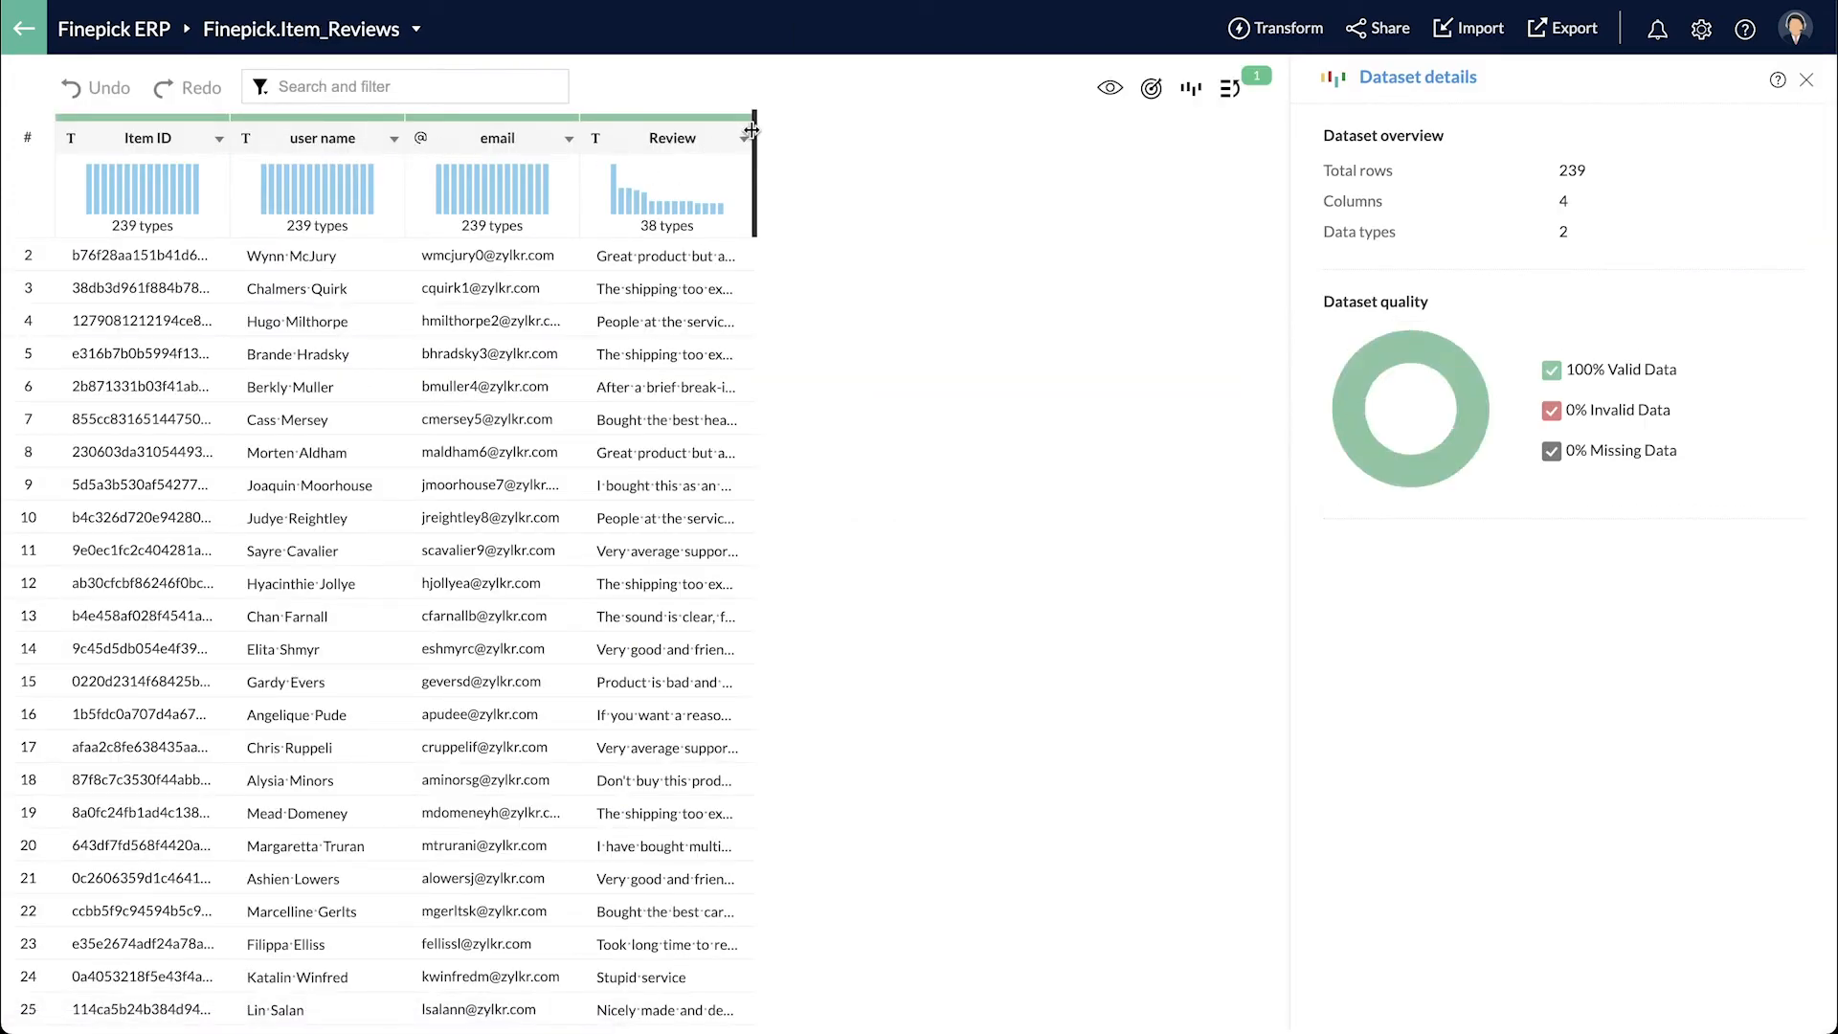
pyautogui.moveTo(752, 131); pyautogui.dragTo(1084, 134)
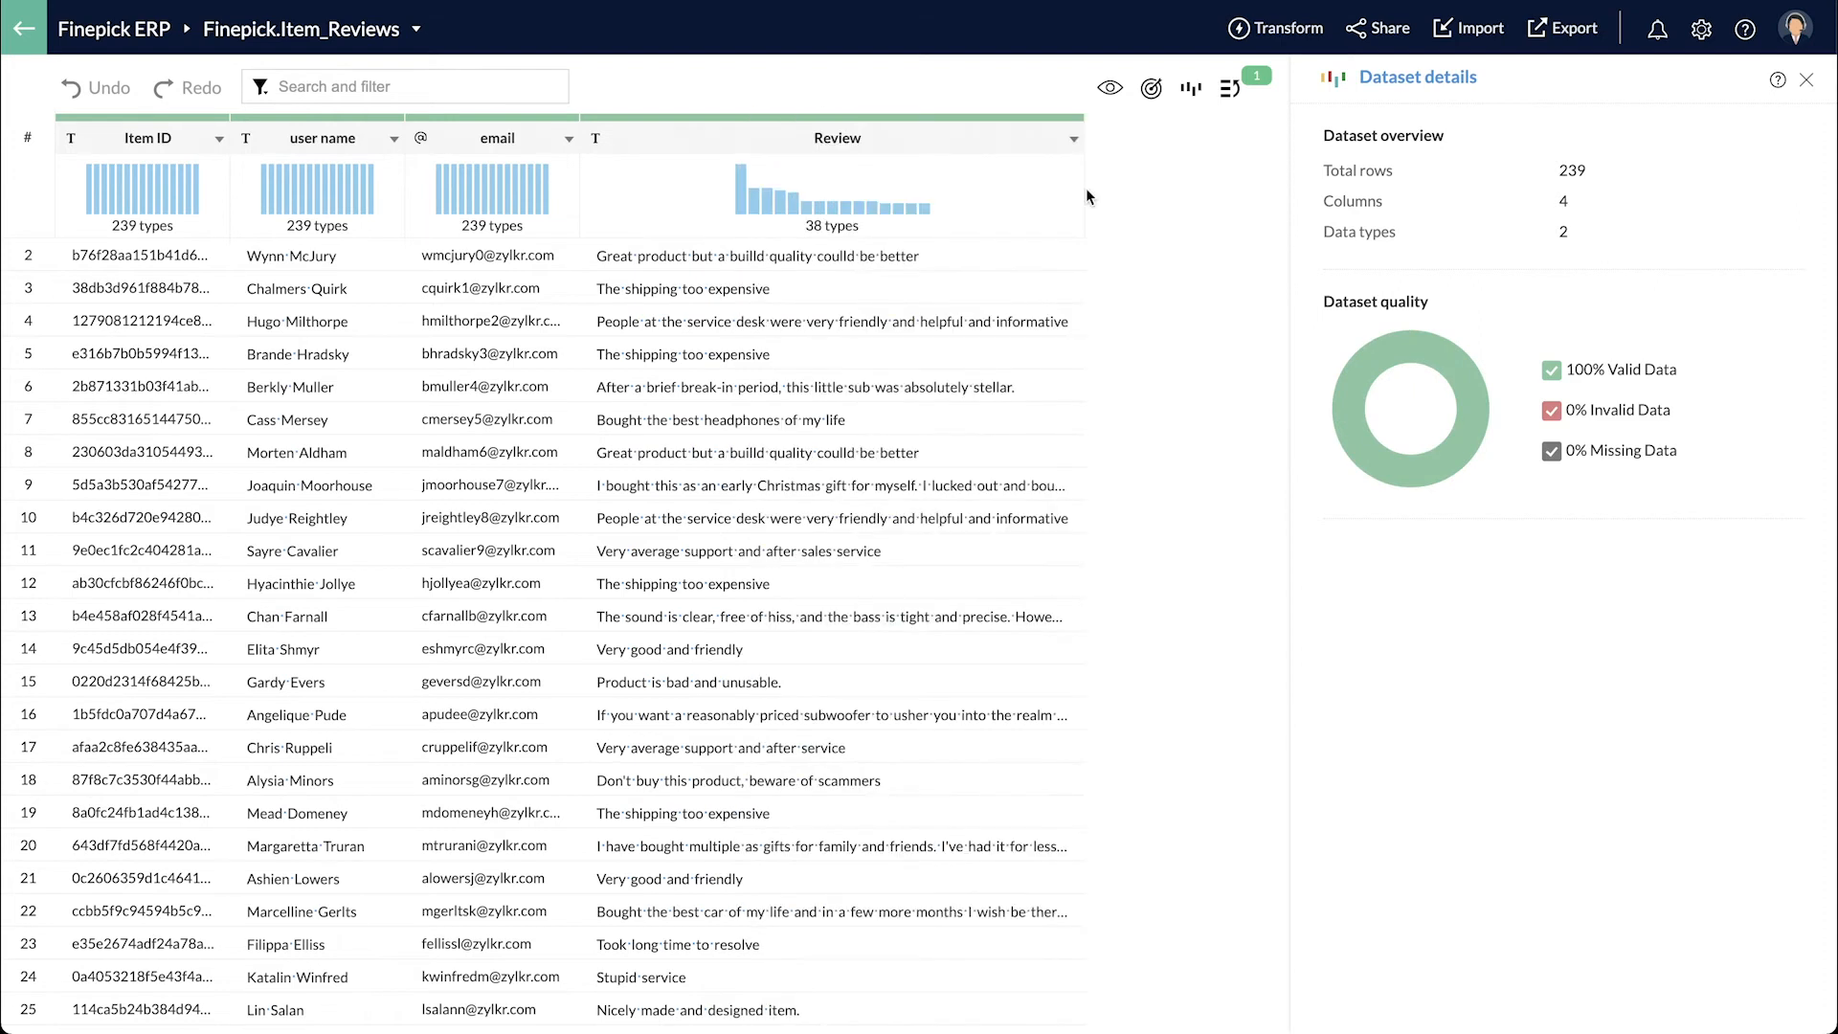
# - Run sentiment analysis on Review into a new column named Sentiment
pyautogui.click(1003, 145)
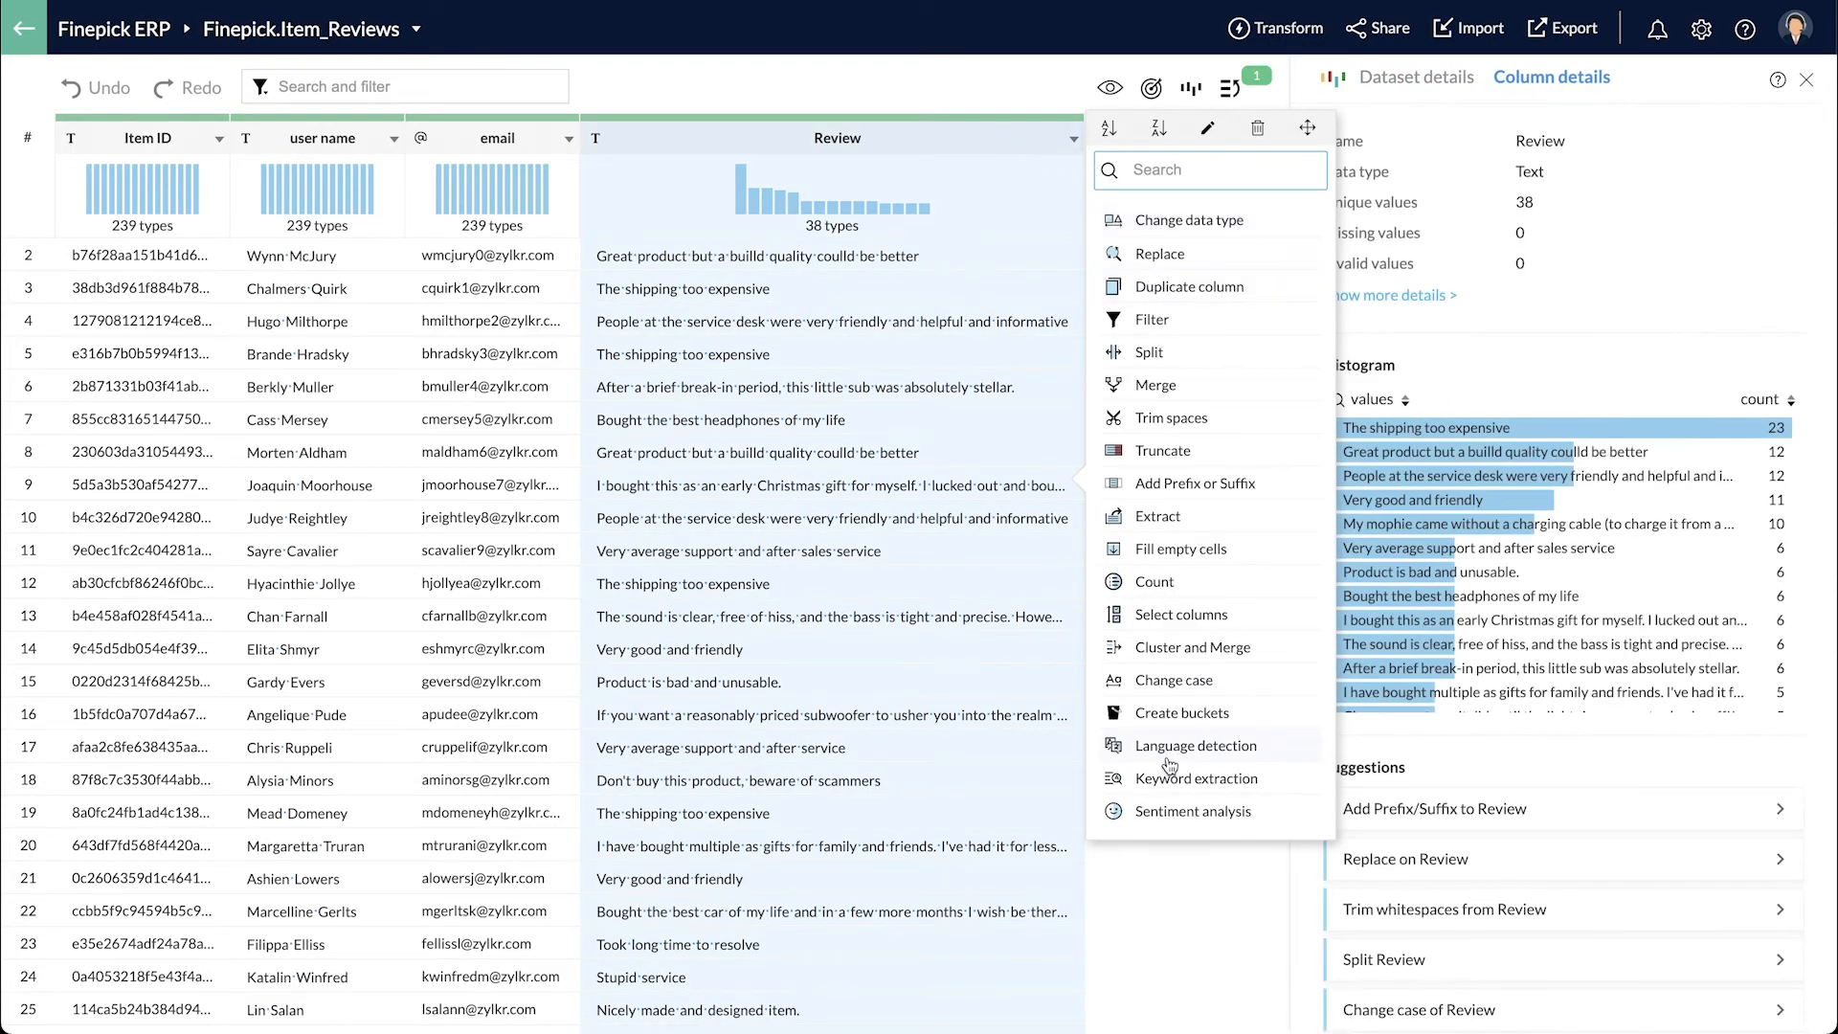
pyautogui.click(1180, 810)
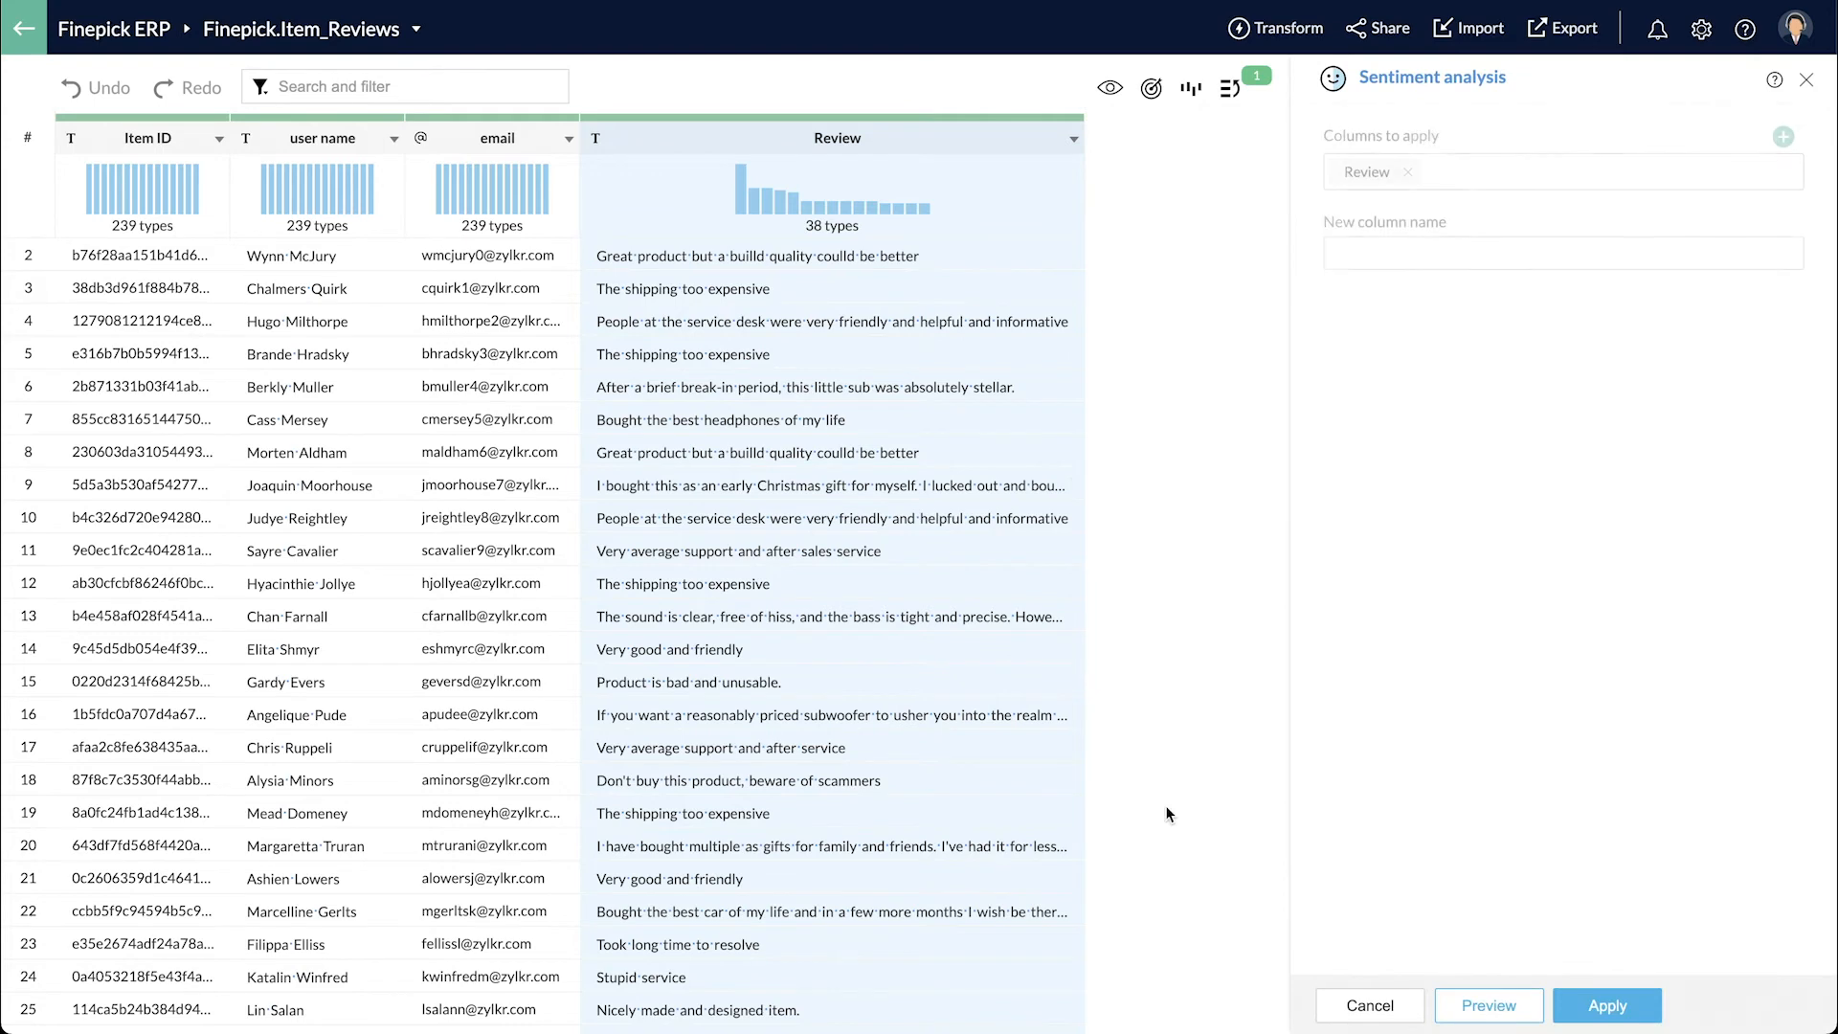
pyautogui.click(1398, 253)
pyautogui.click(1407, 287)
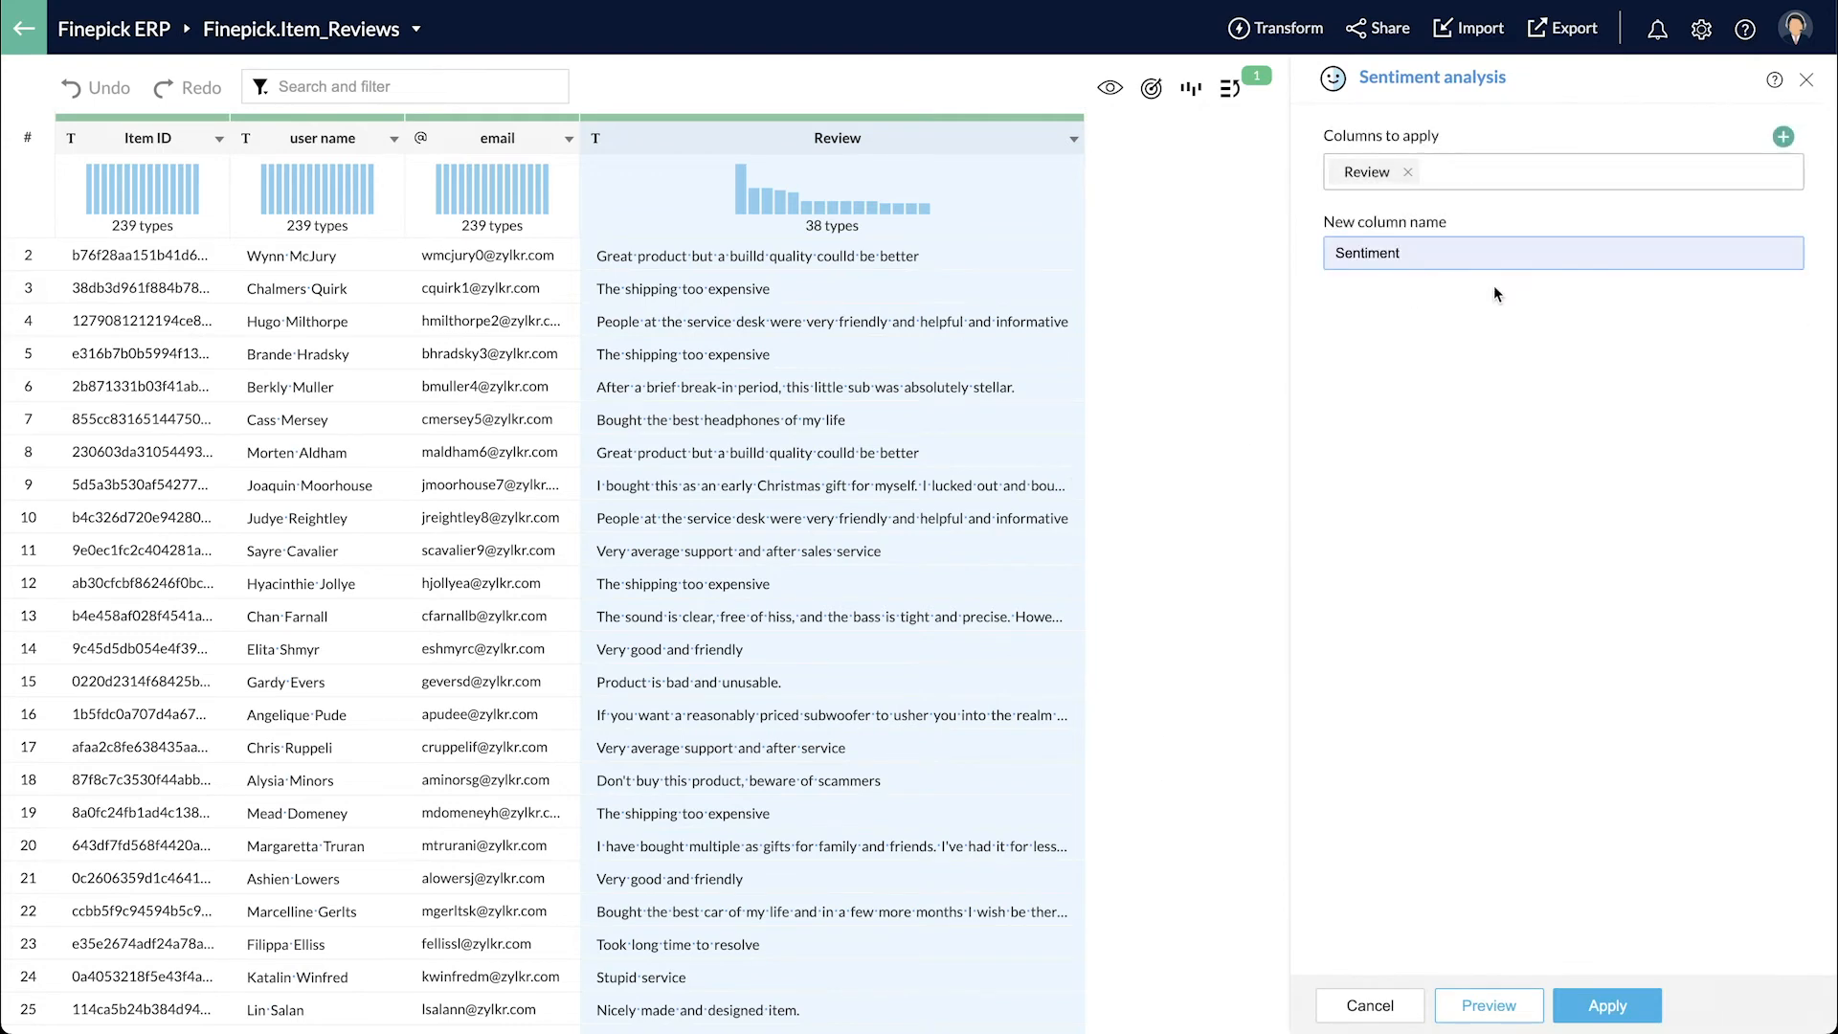
pyautogui.click(1584, 1003)
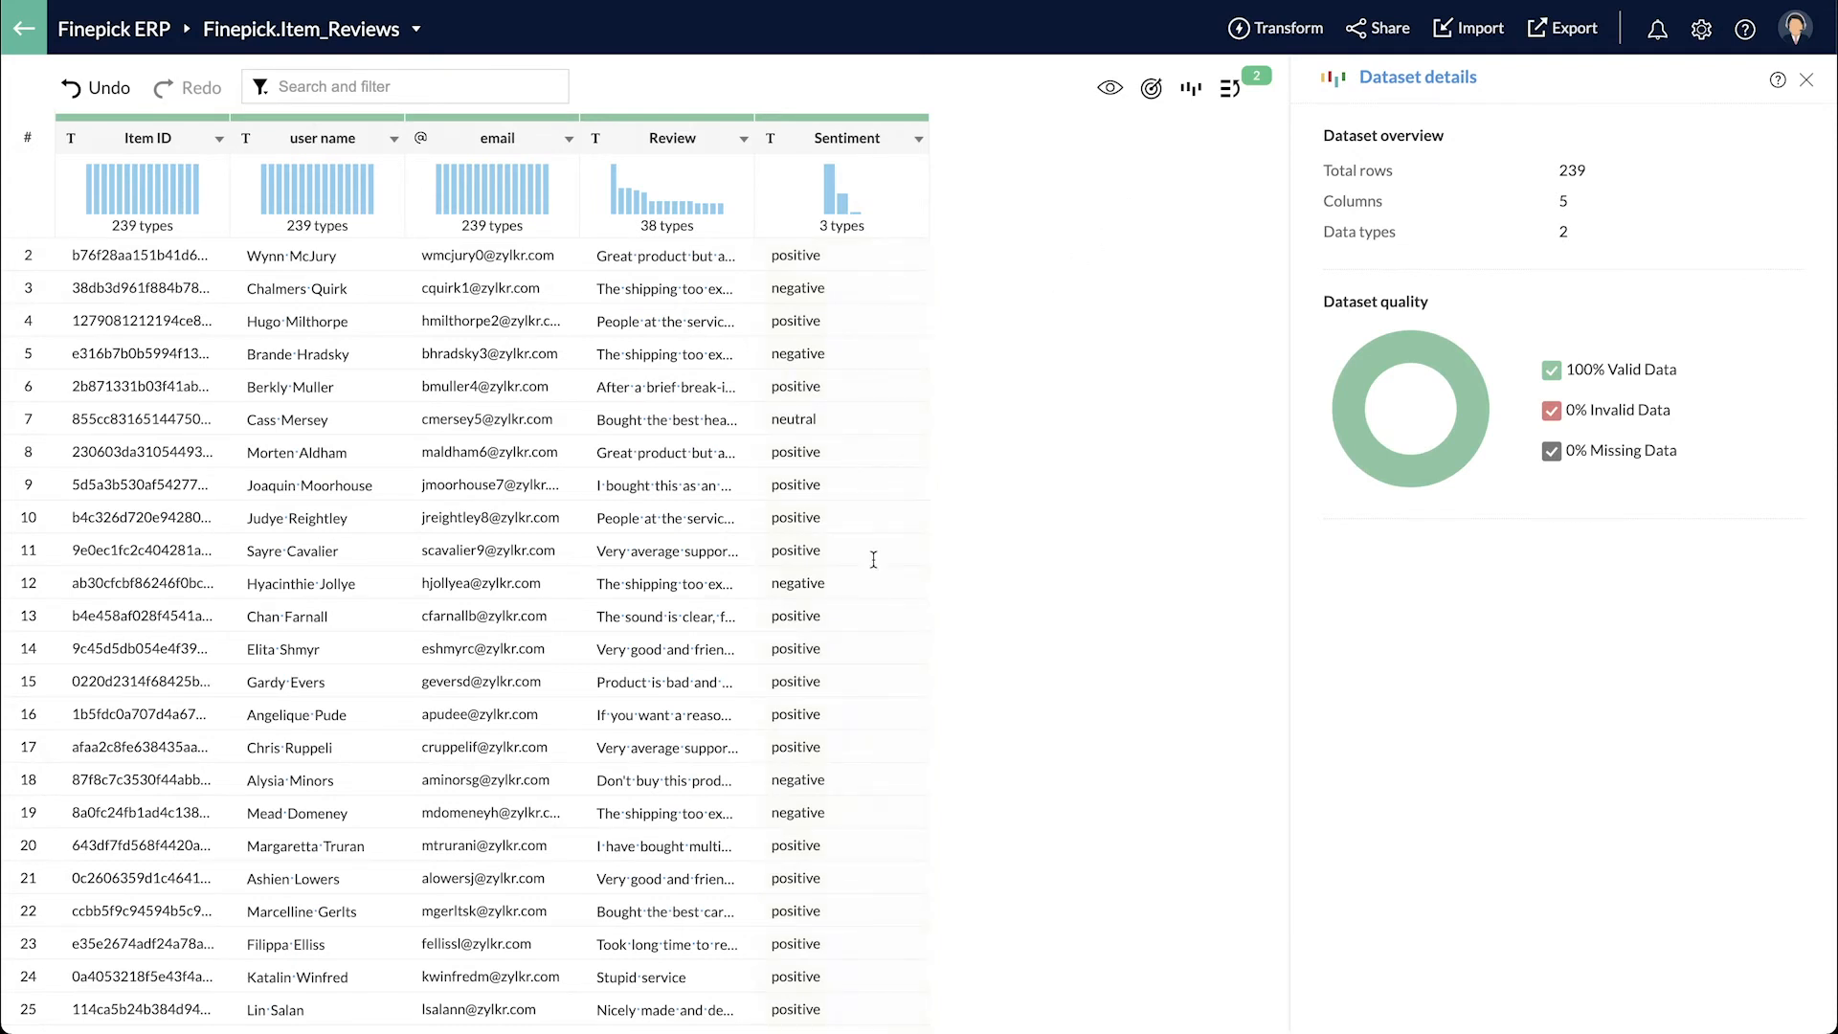
# - Start a join of the reviews with Finepick.Items
pyautogui.click(1280, 19)
pyautogui.moveTo(1331, 119)
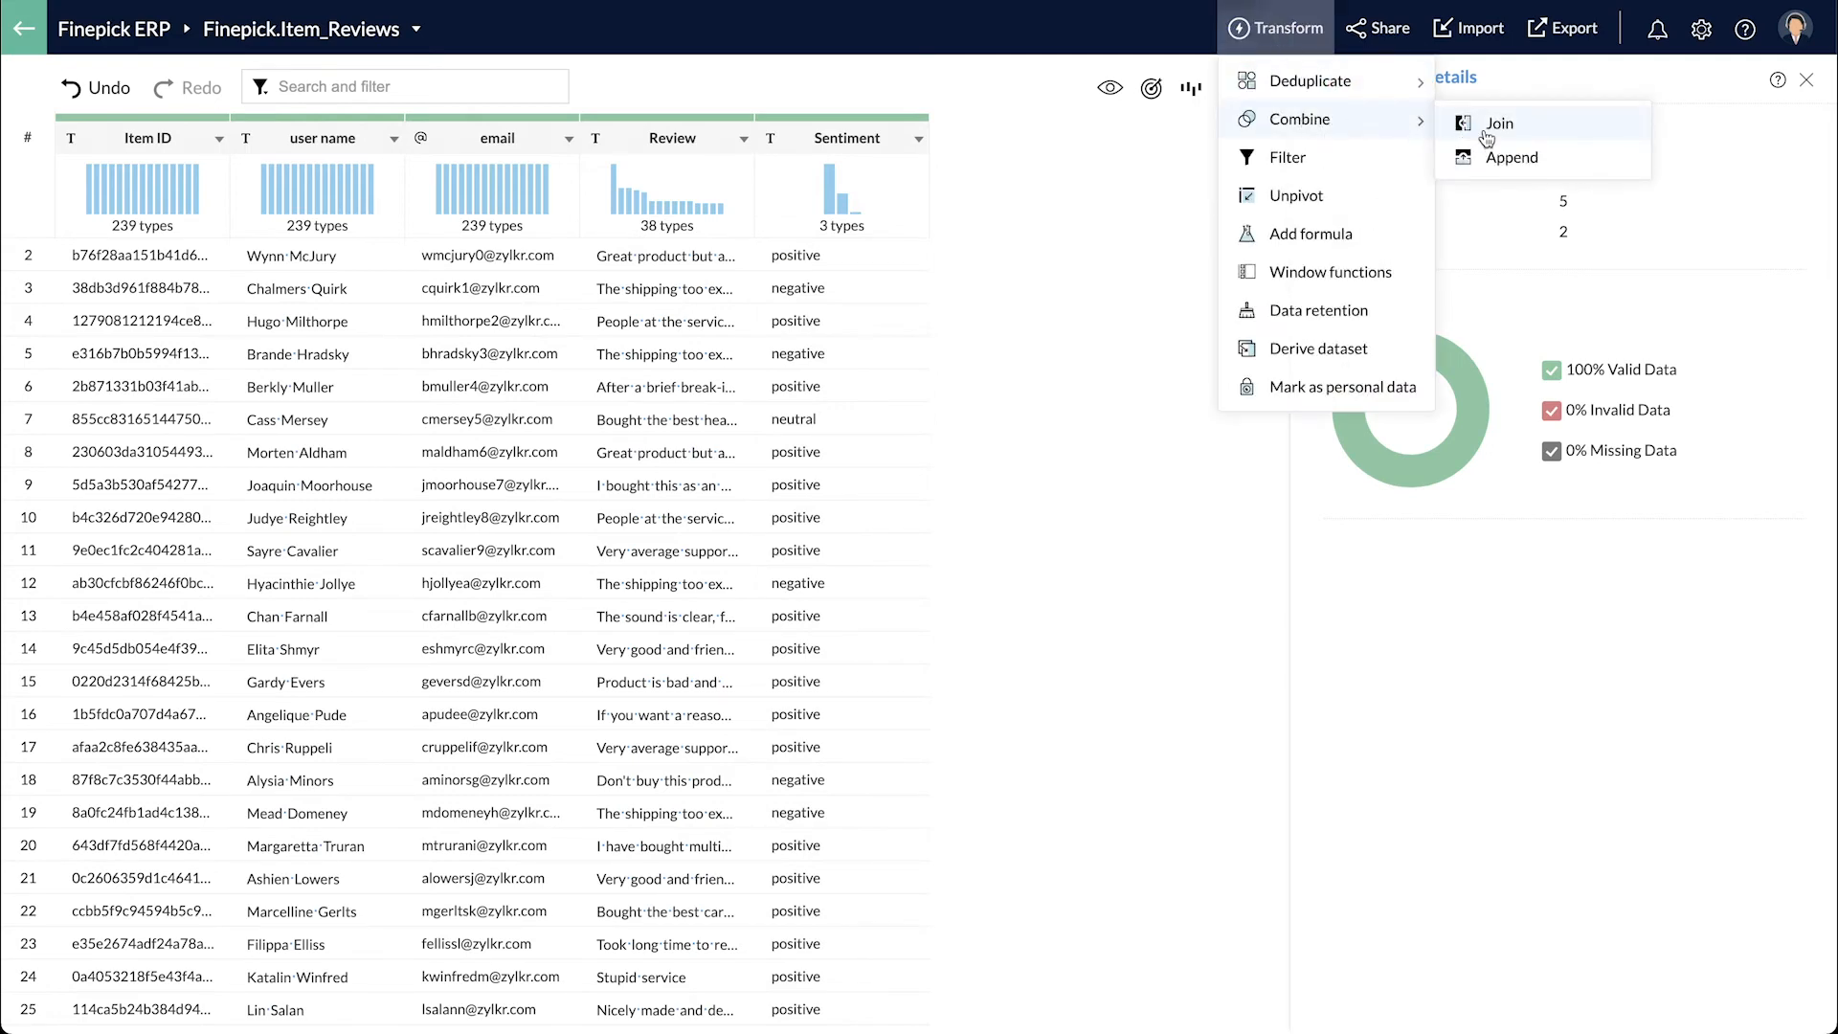
pyautogui.click(1482, 127)
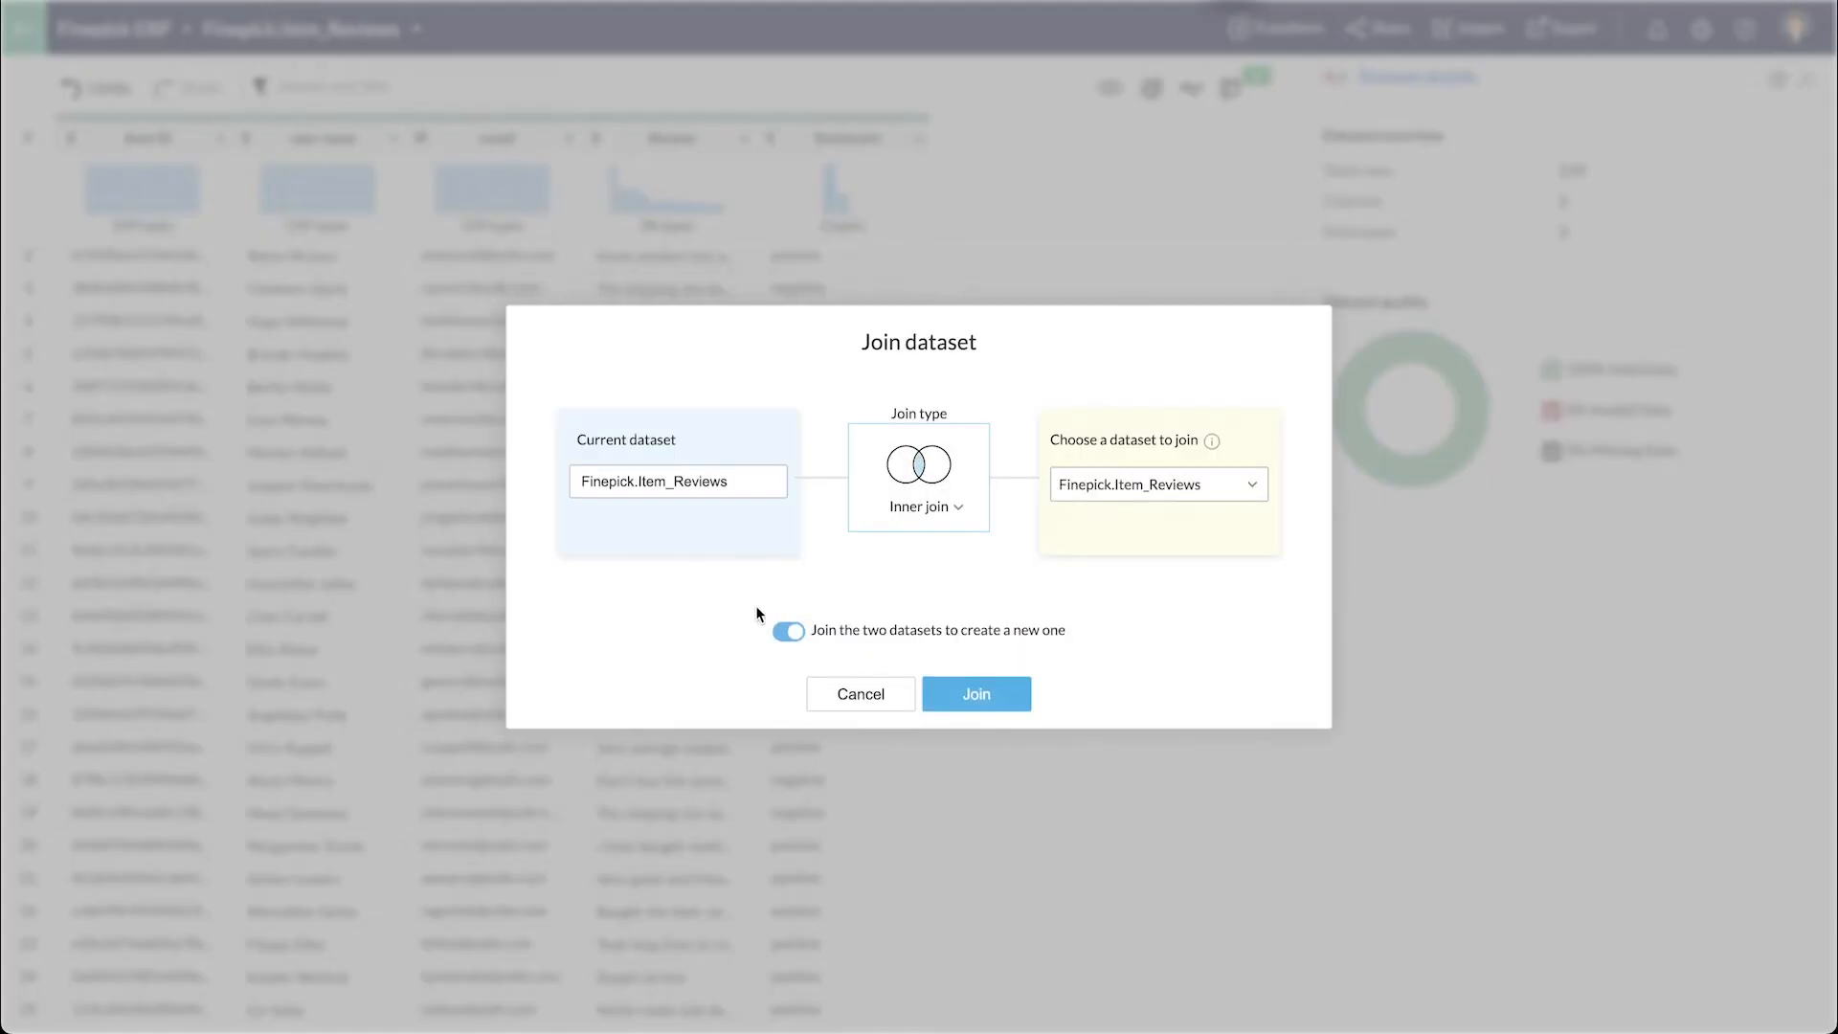
pyautogui.click(1134, 496)
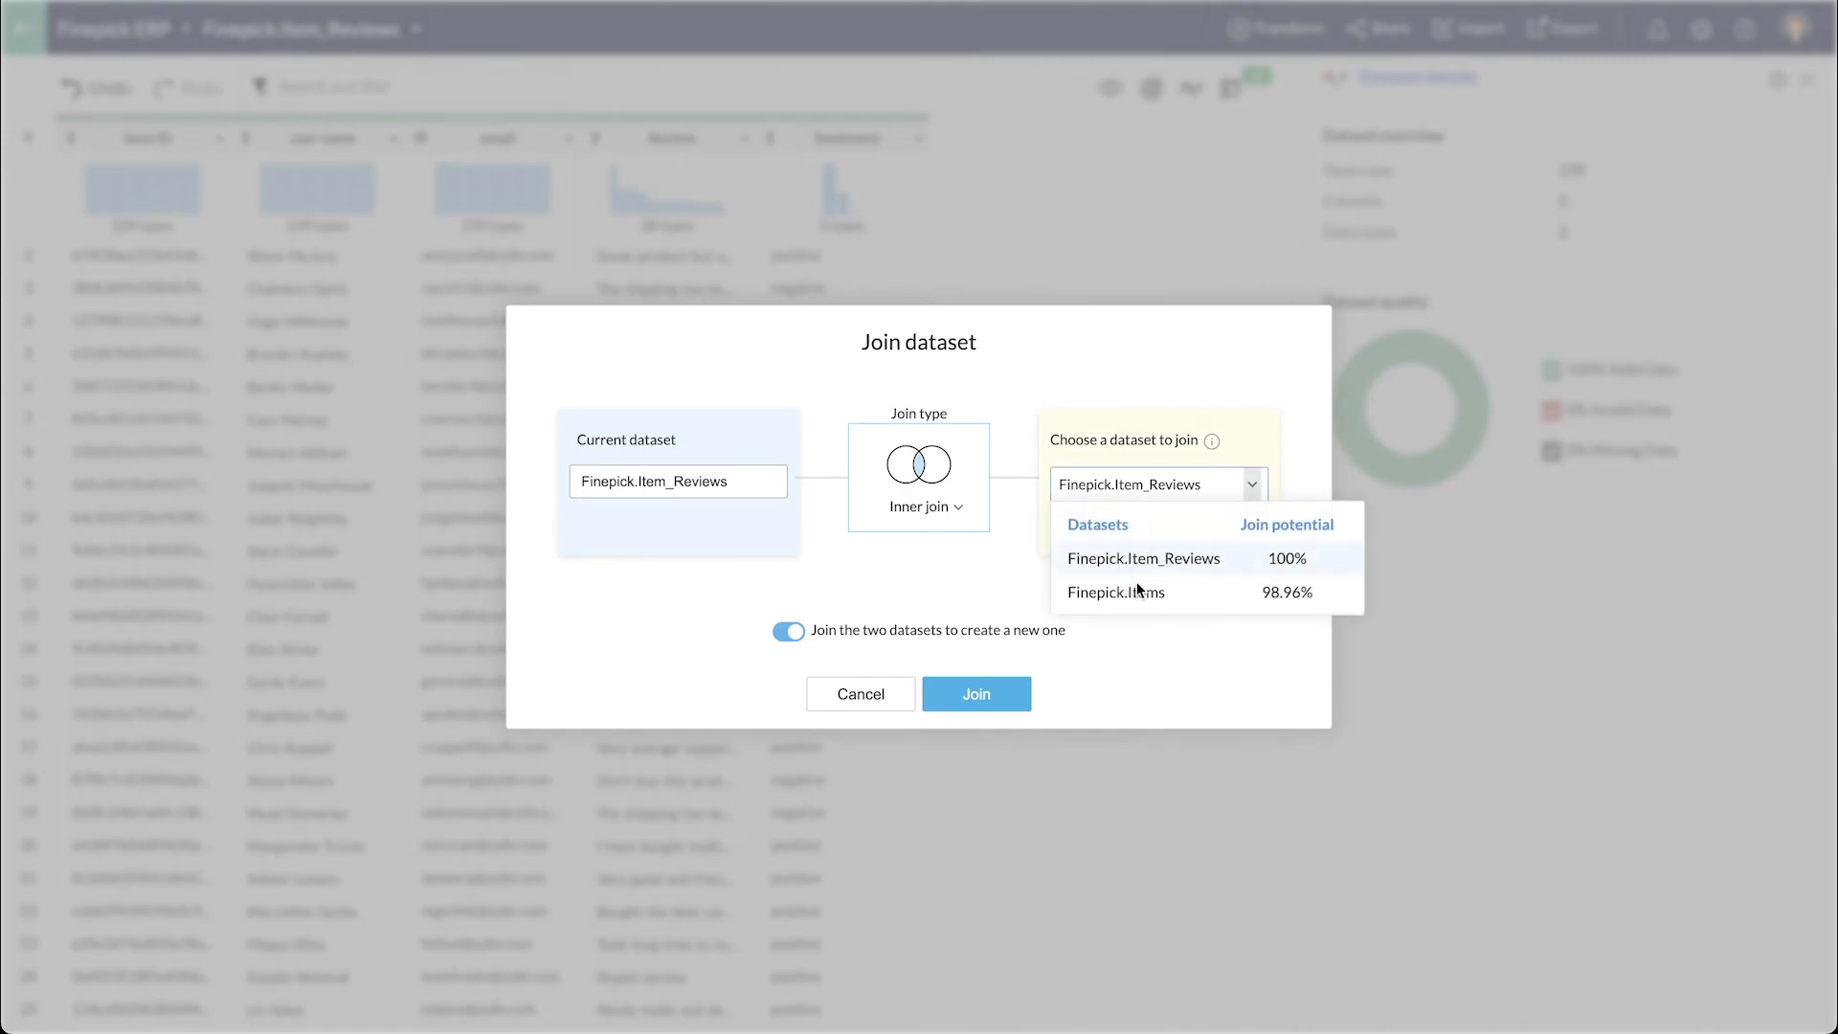
pyautogui.click(1137, 594)
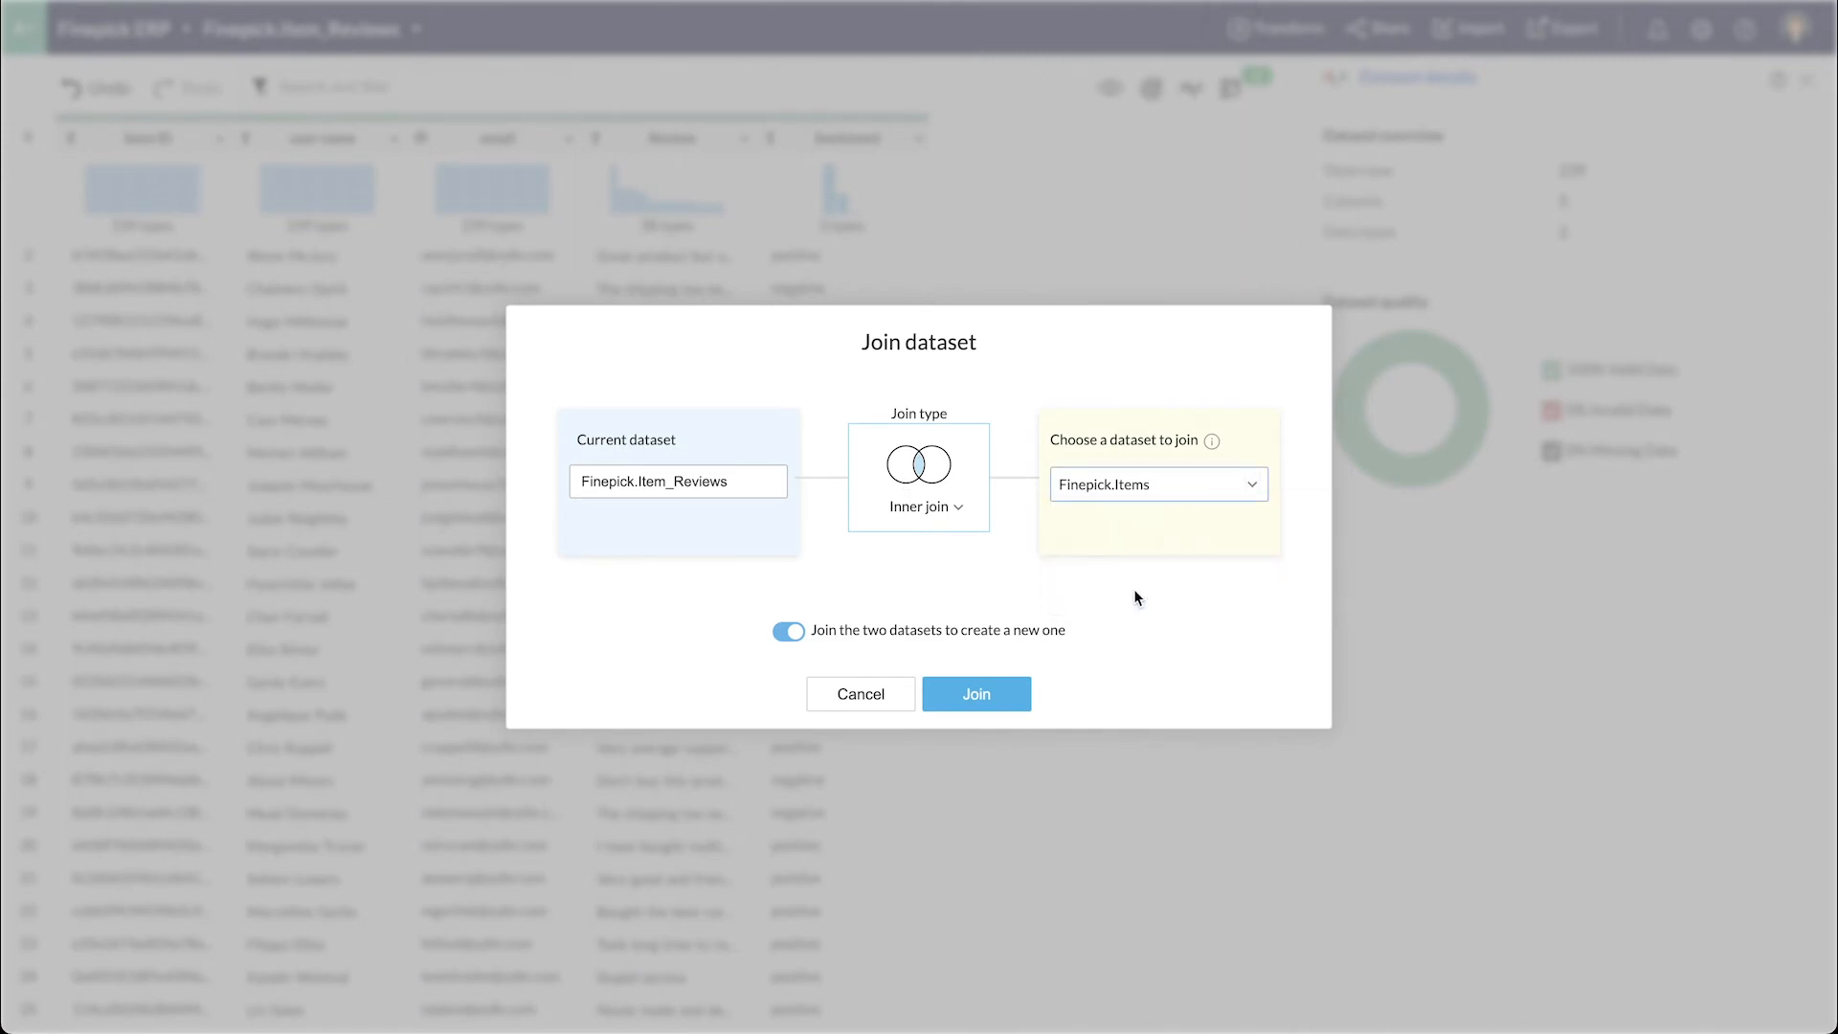
pyautogui.click(978, 700)
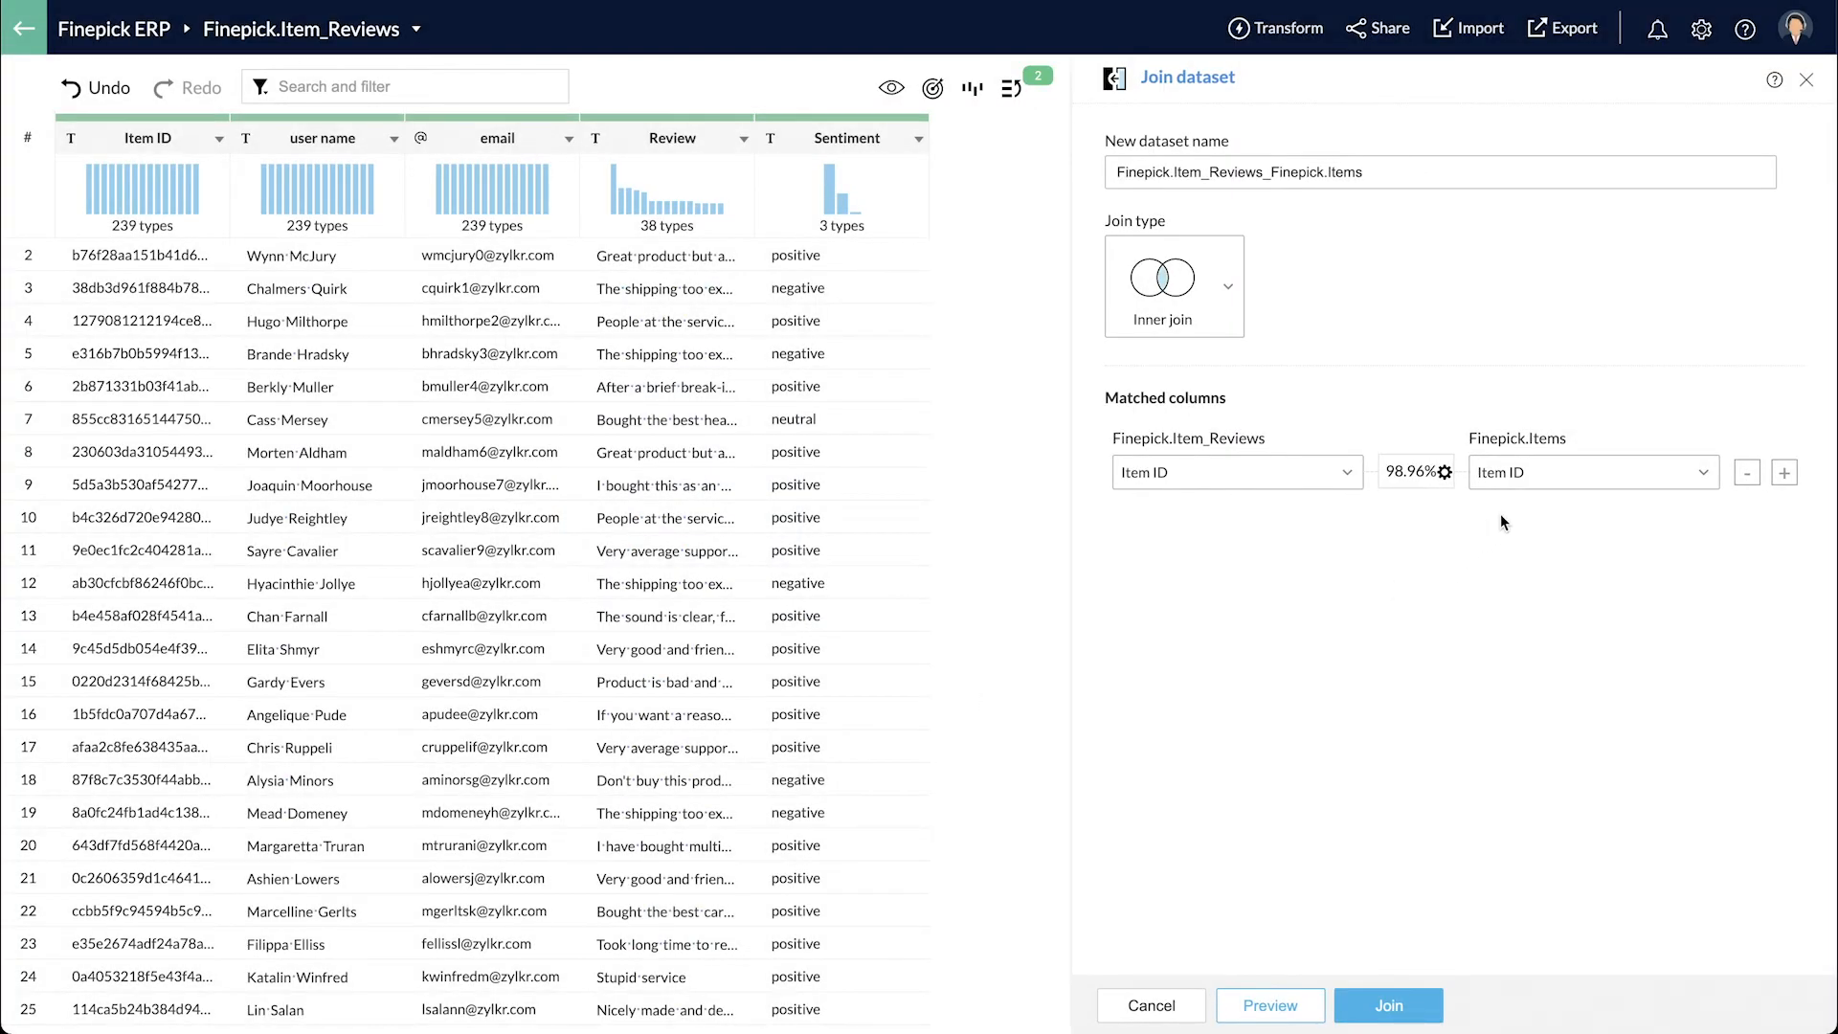
# - Drop the duplicate Item ID, exclude the Review column, create the joined dataset and open it
pyautogui.click(1302, 1005)
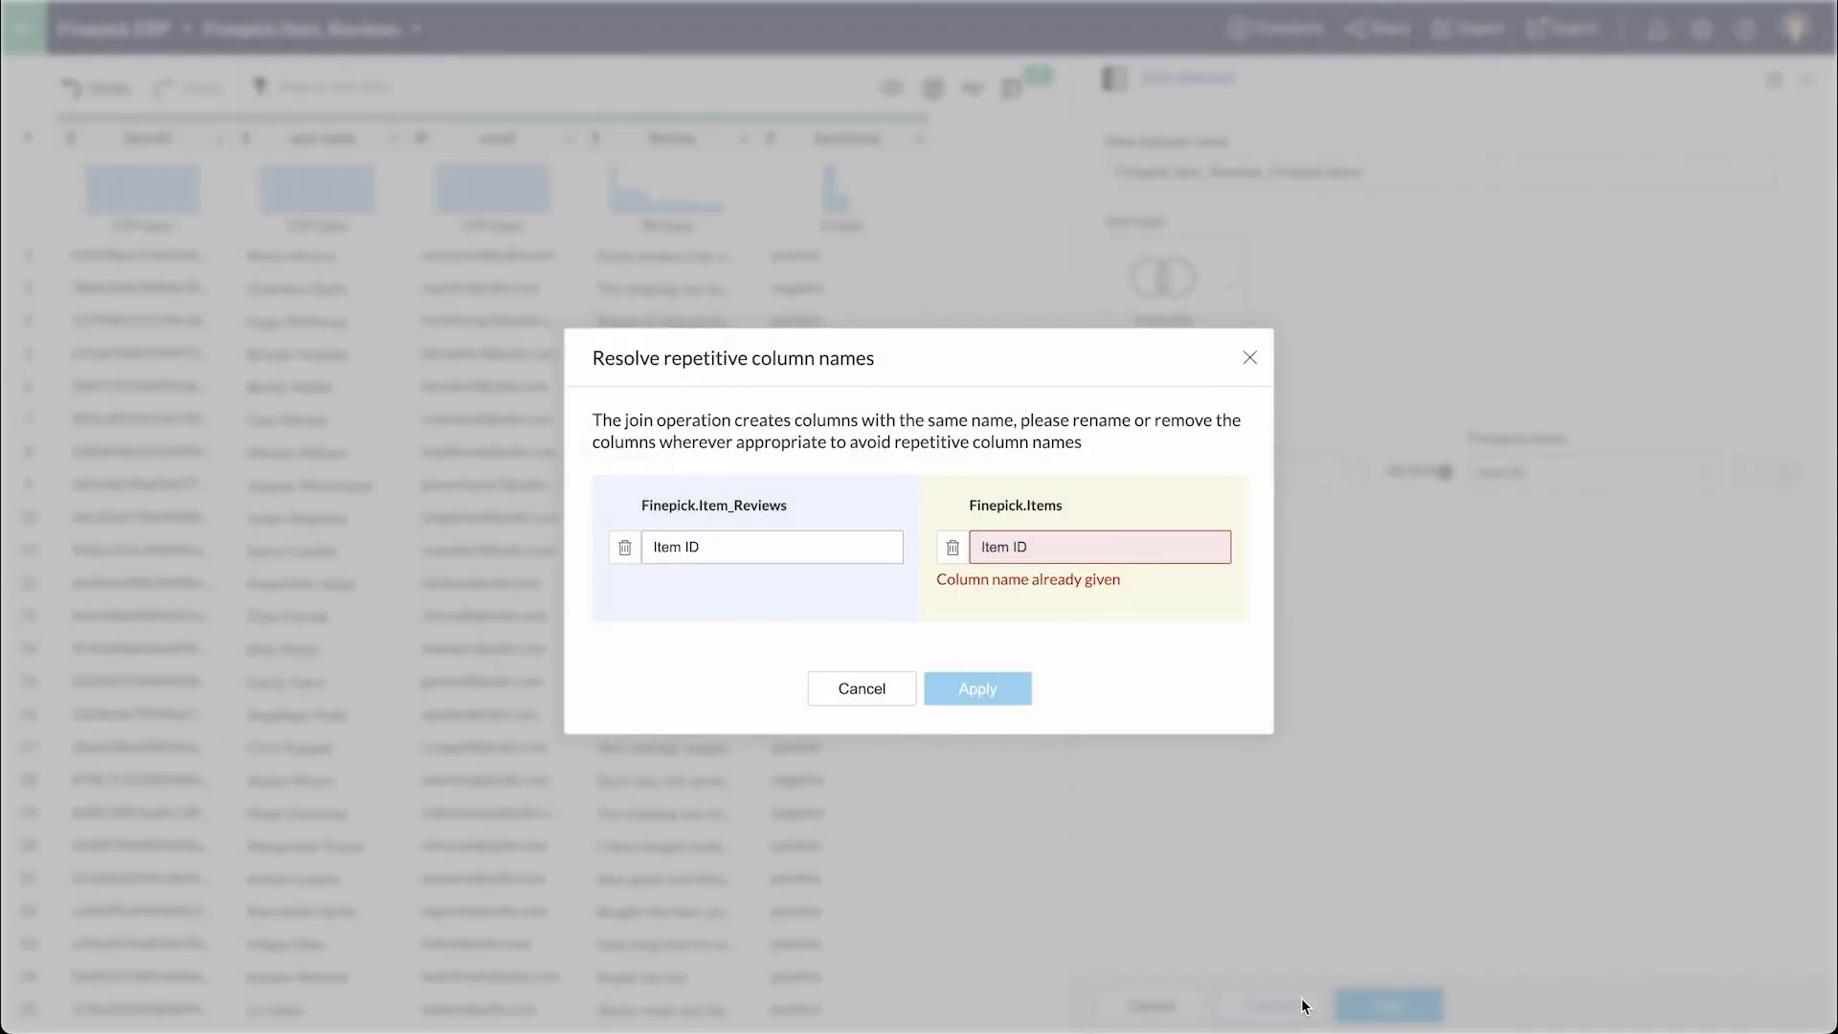
pyautogui.click(952, 545)
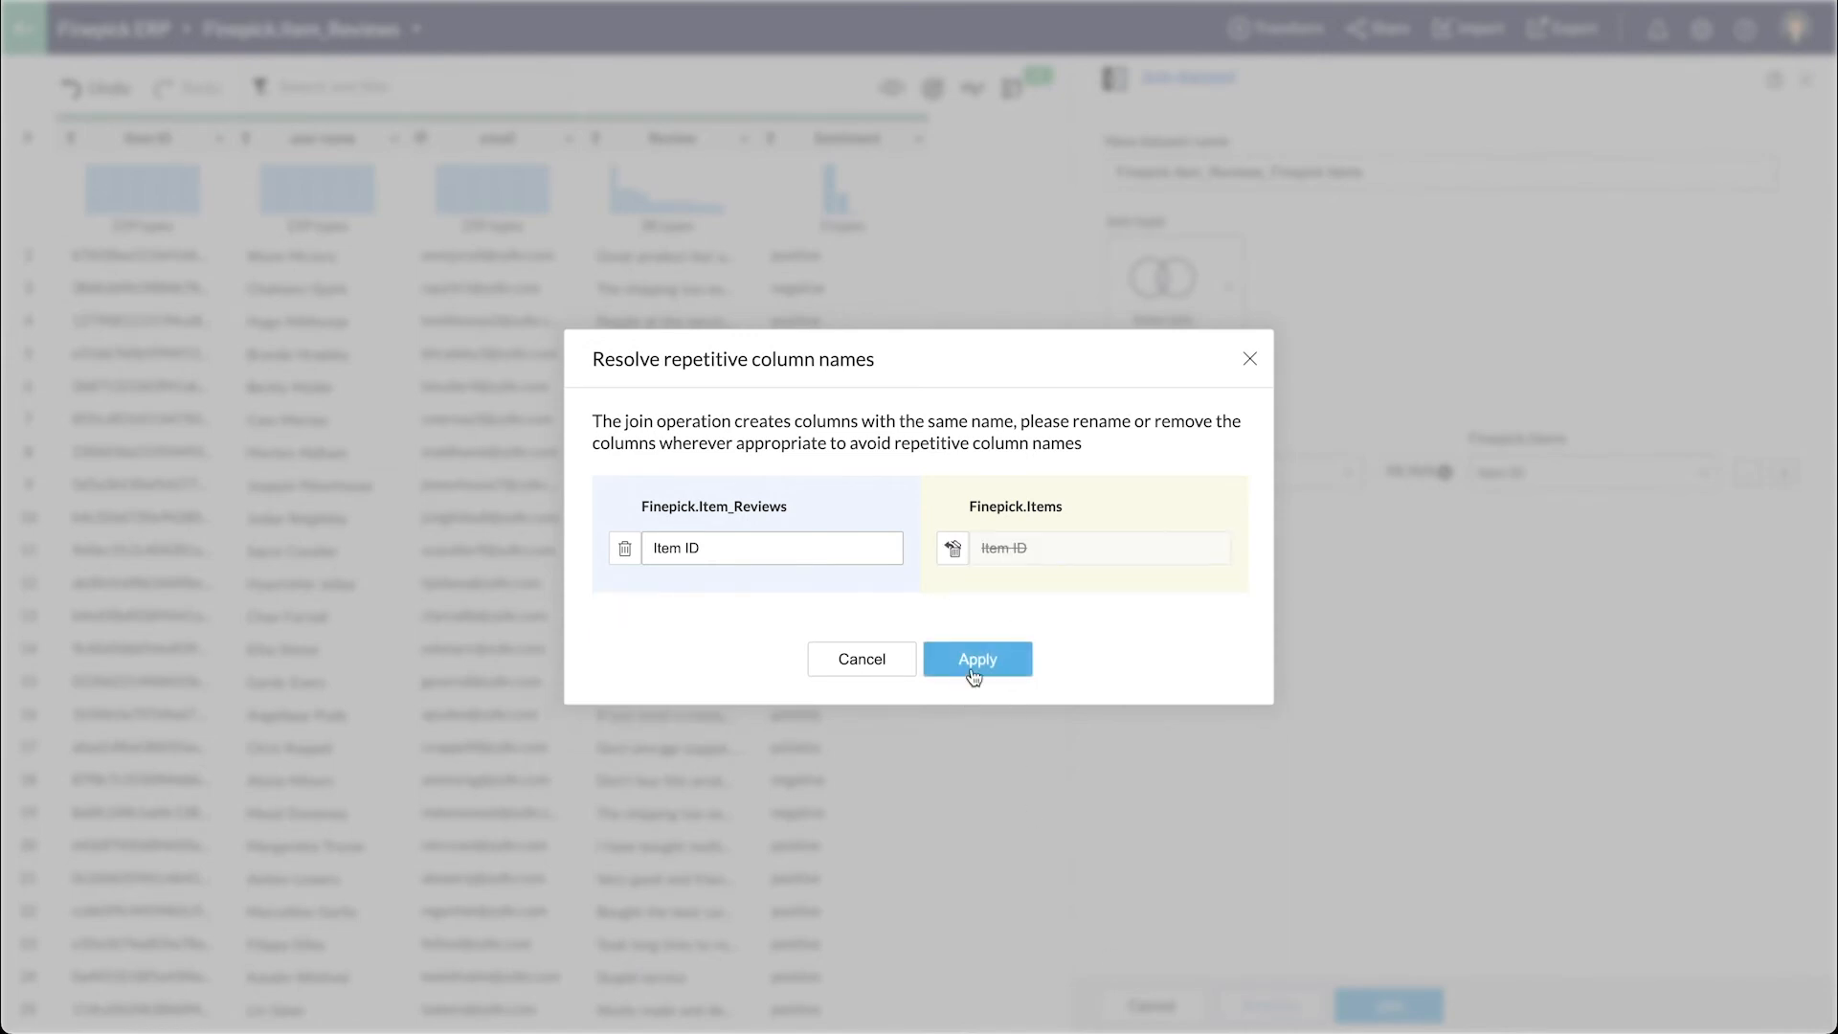
pyautogui.click(974, 683)
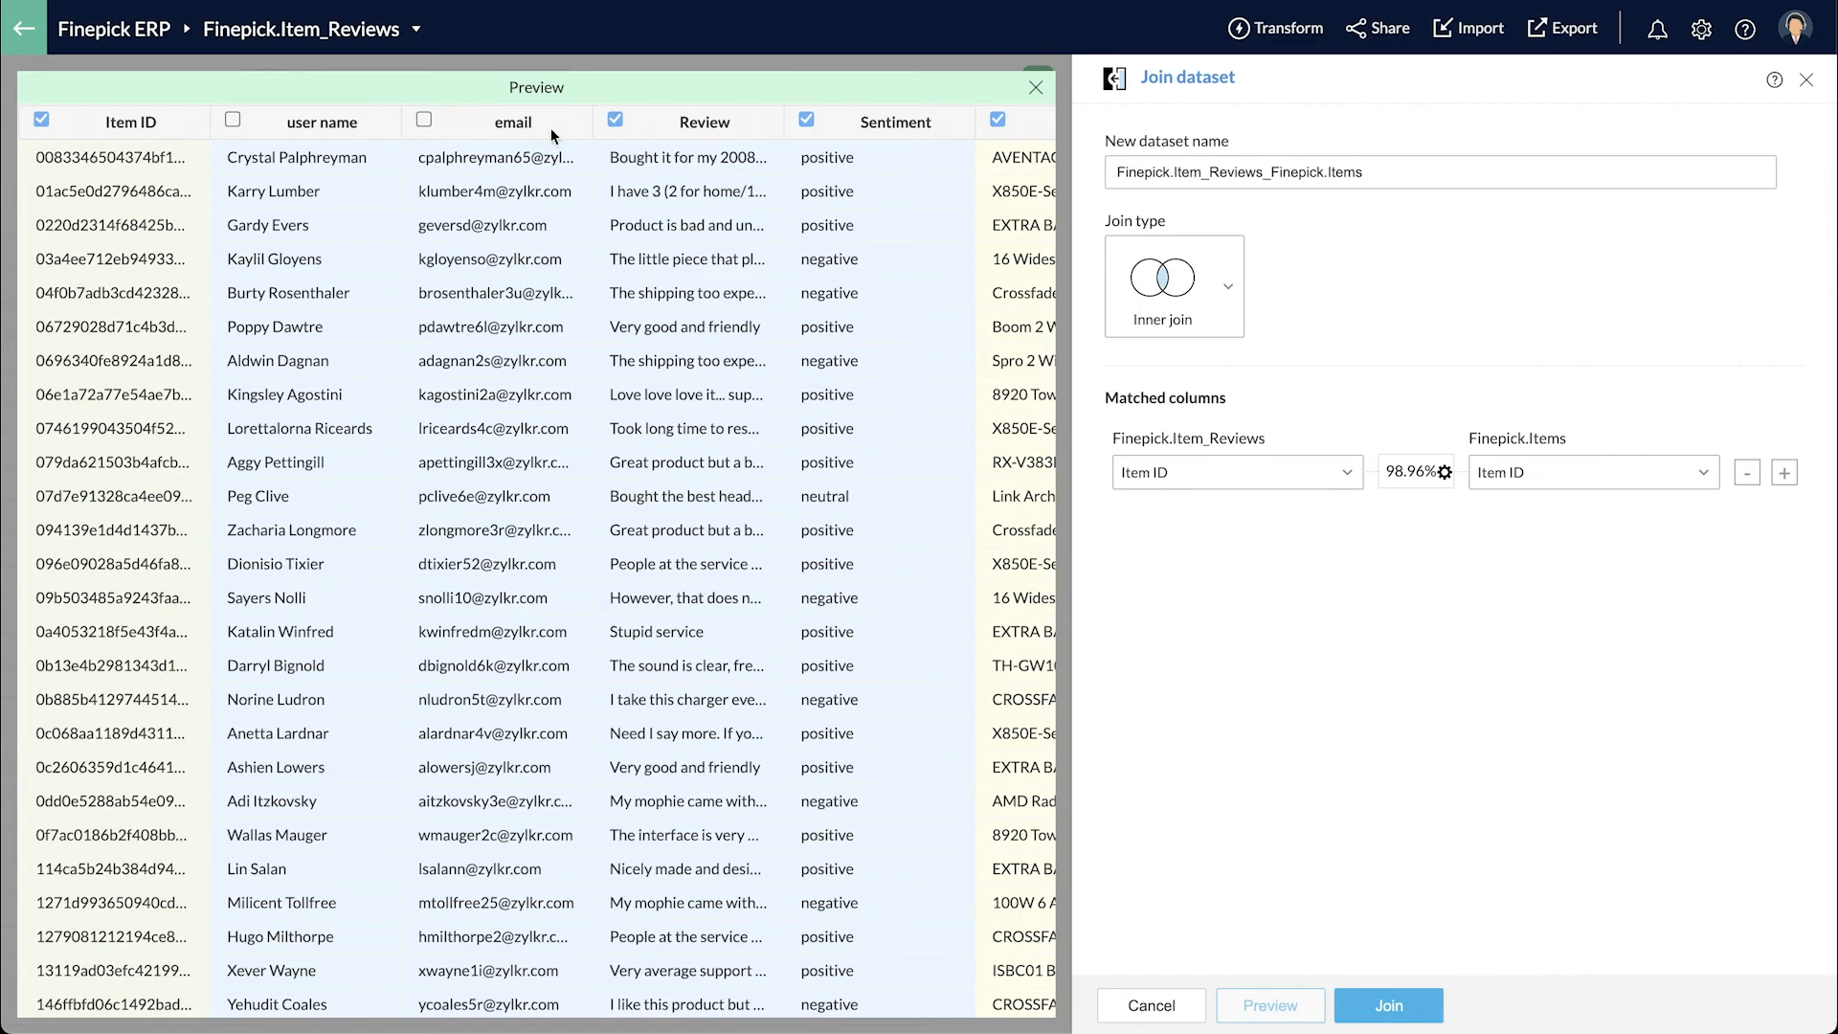
pyautogui.click(616, 120)
pyautogui.hscroll(5, 803, 422)
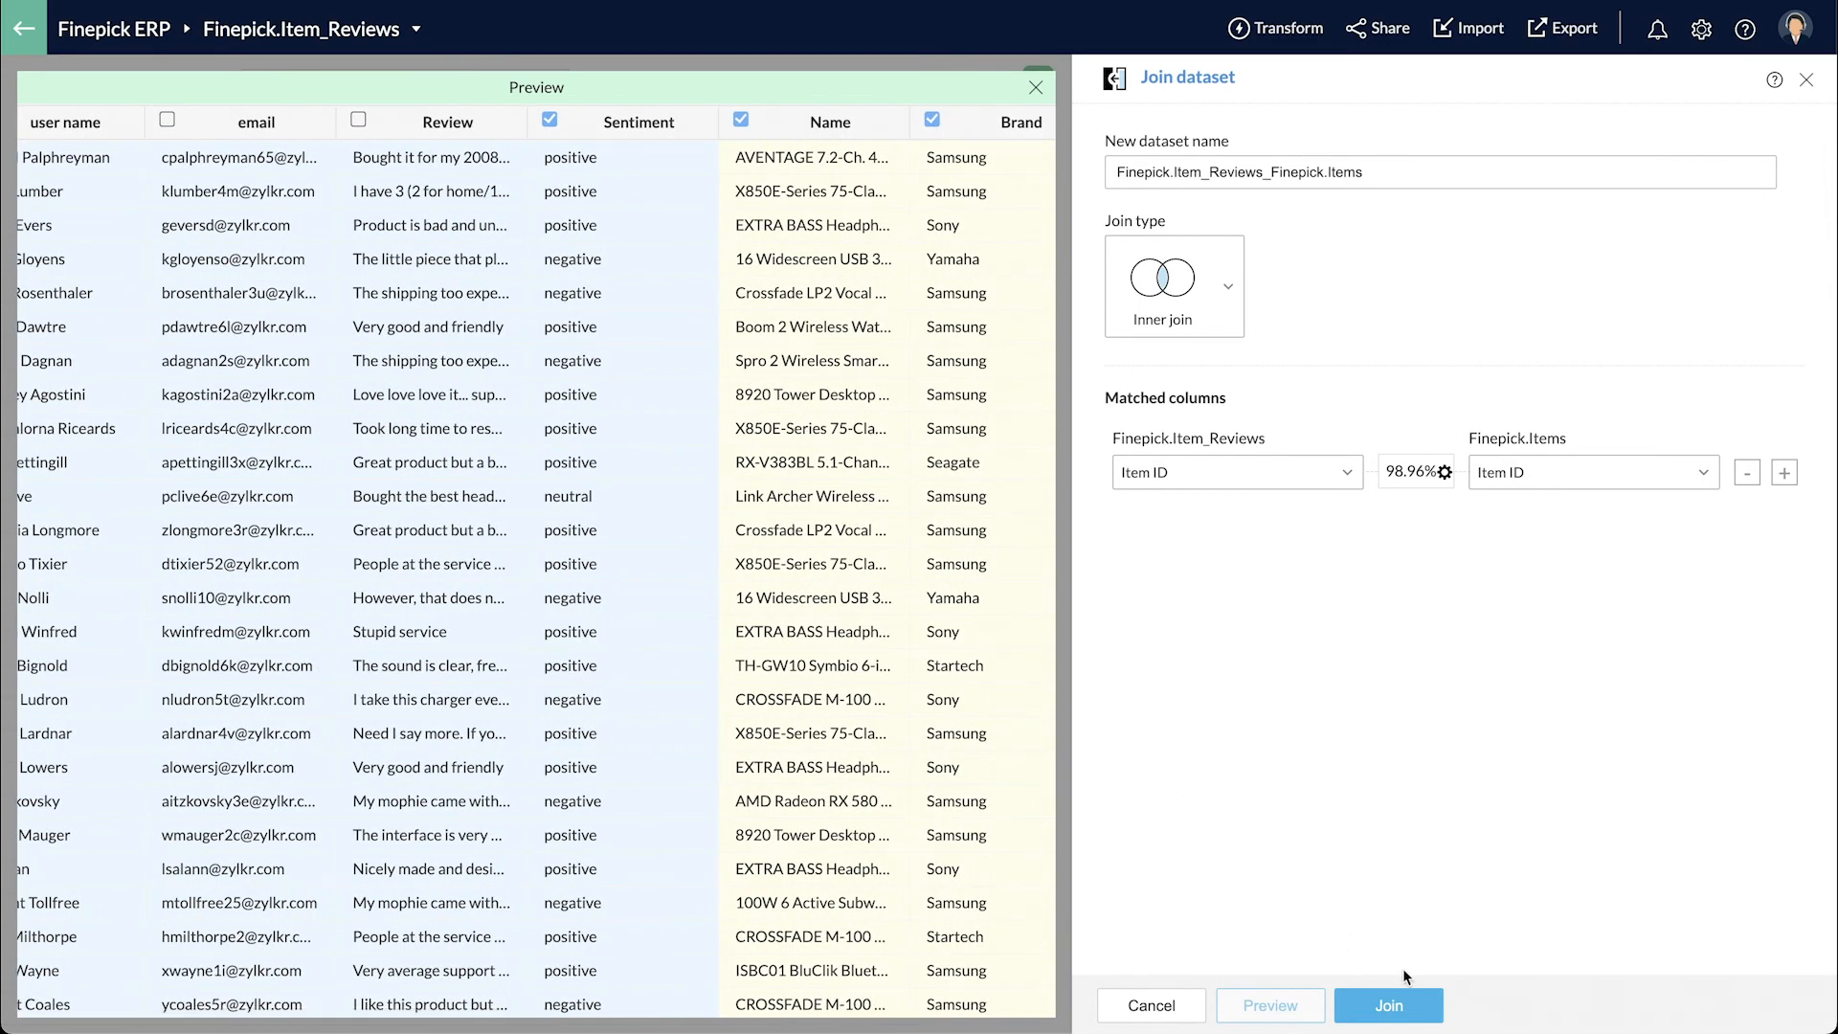
pyautogui.click(1391, 1000)
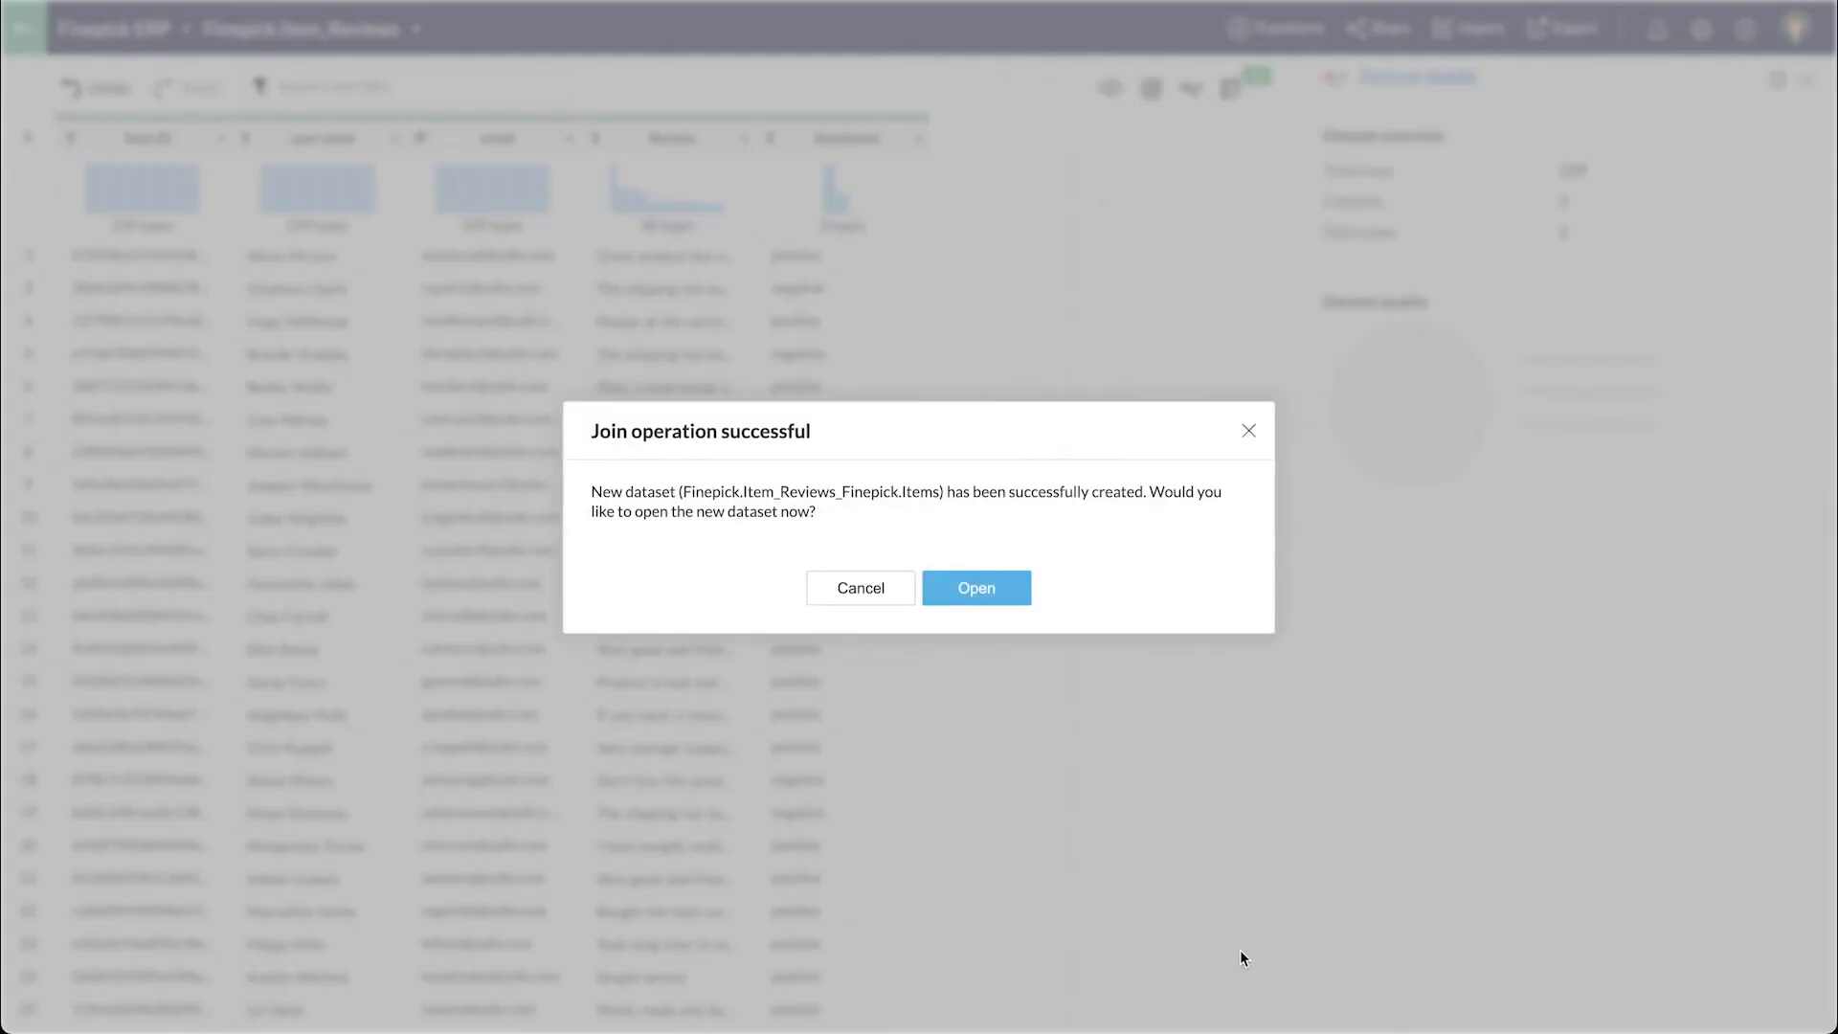
pyautogui.click(950, 589)
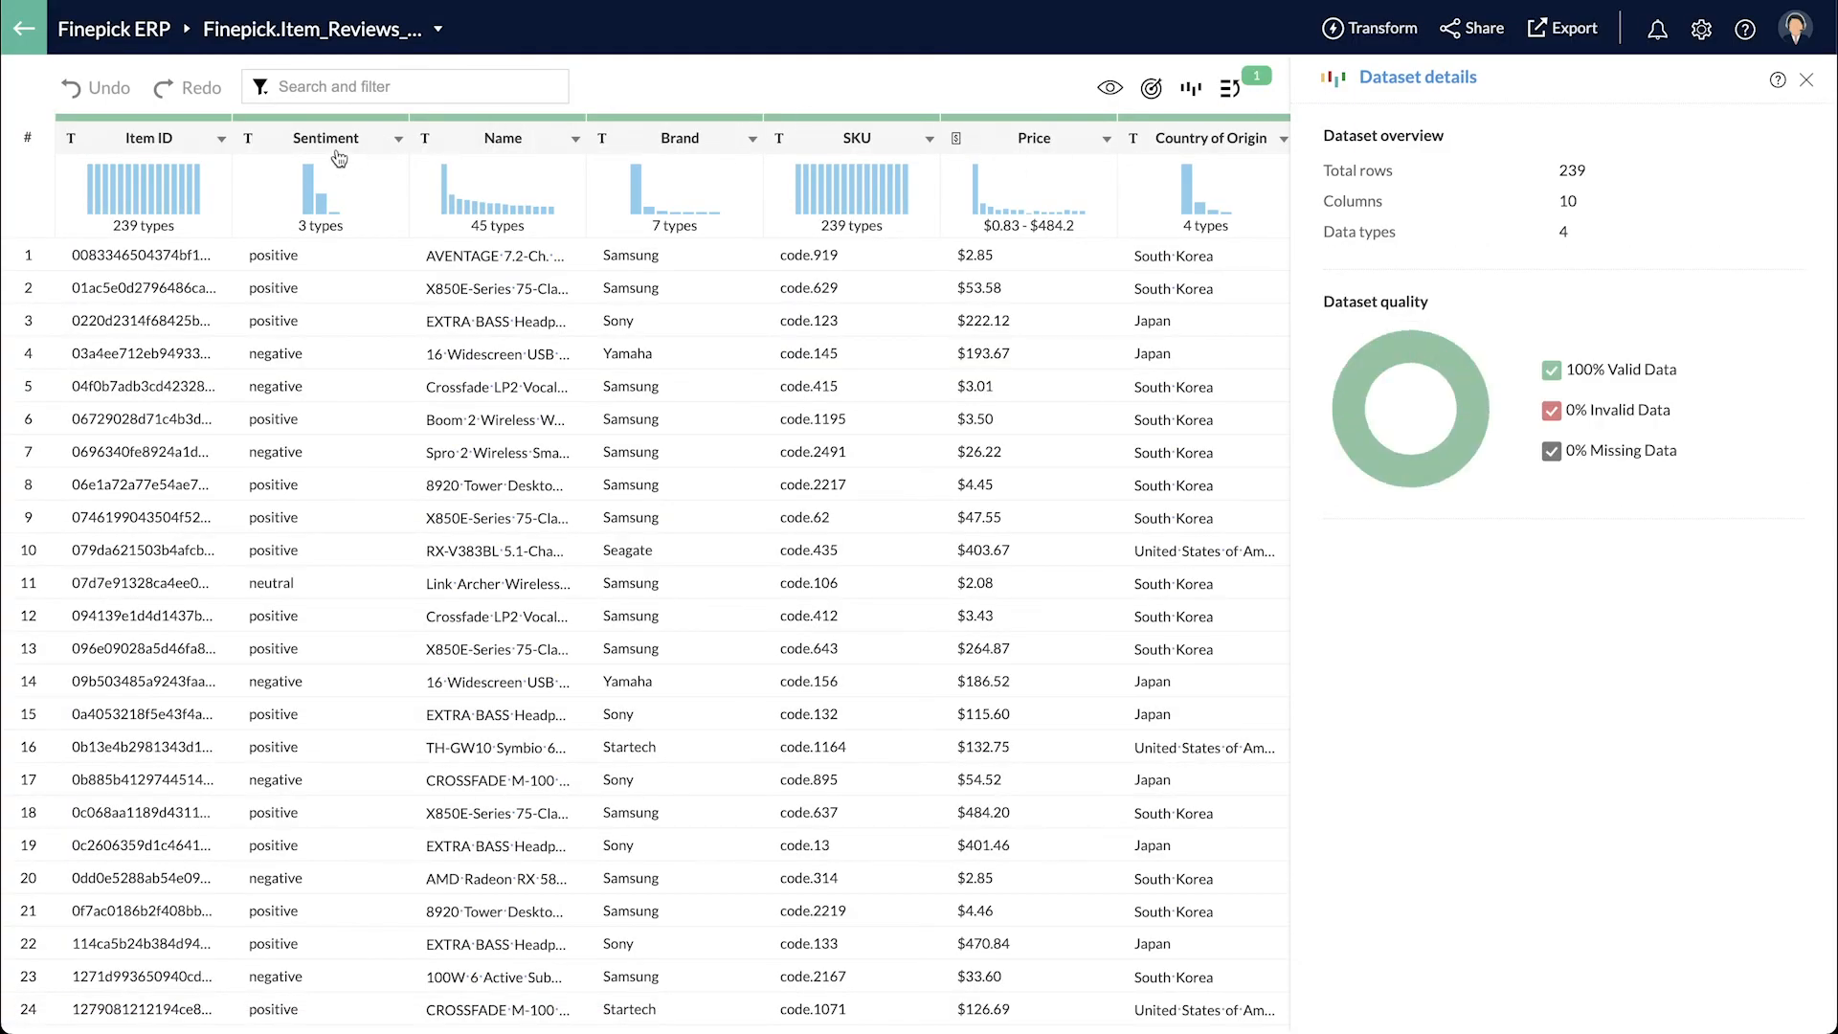
# - Reorder the columns so Sentiment follows Price, then return to the Finepick ERP dataset list
pyautogui.click(162, 142)
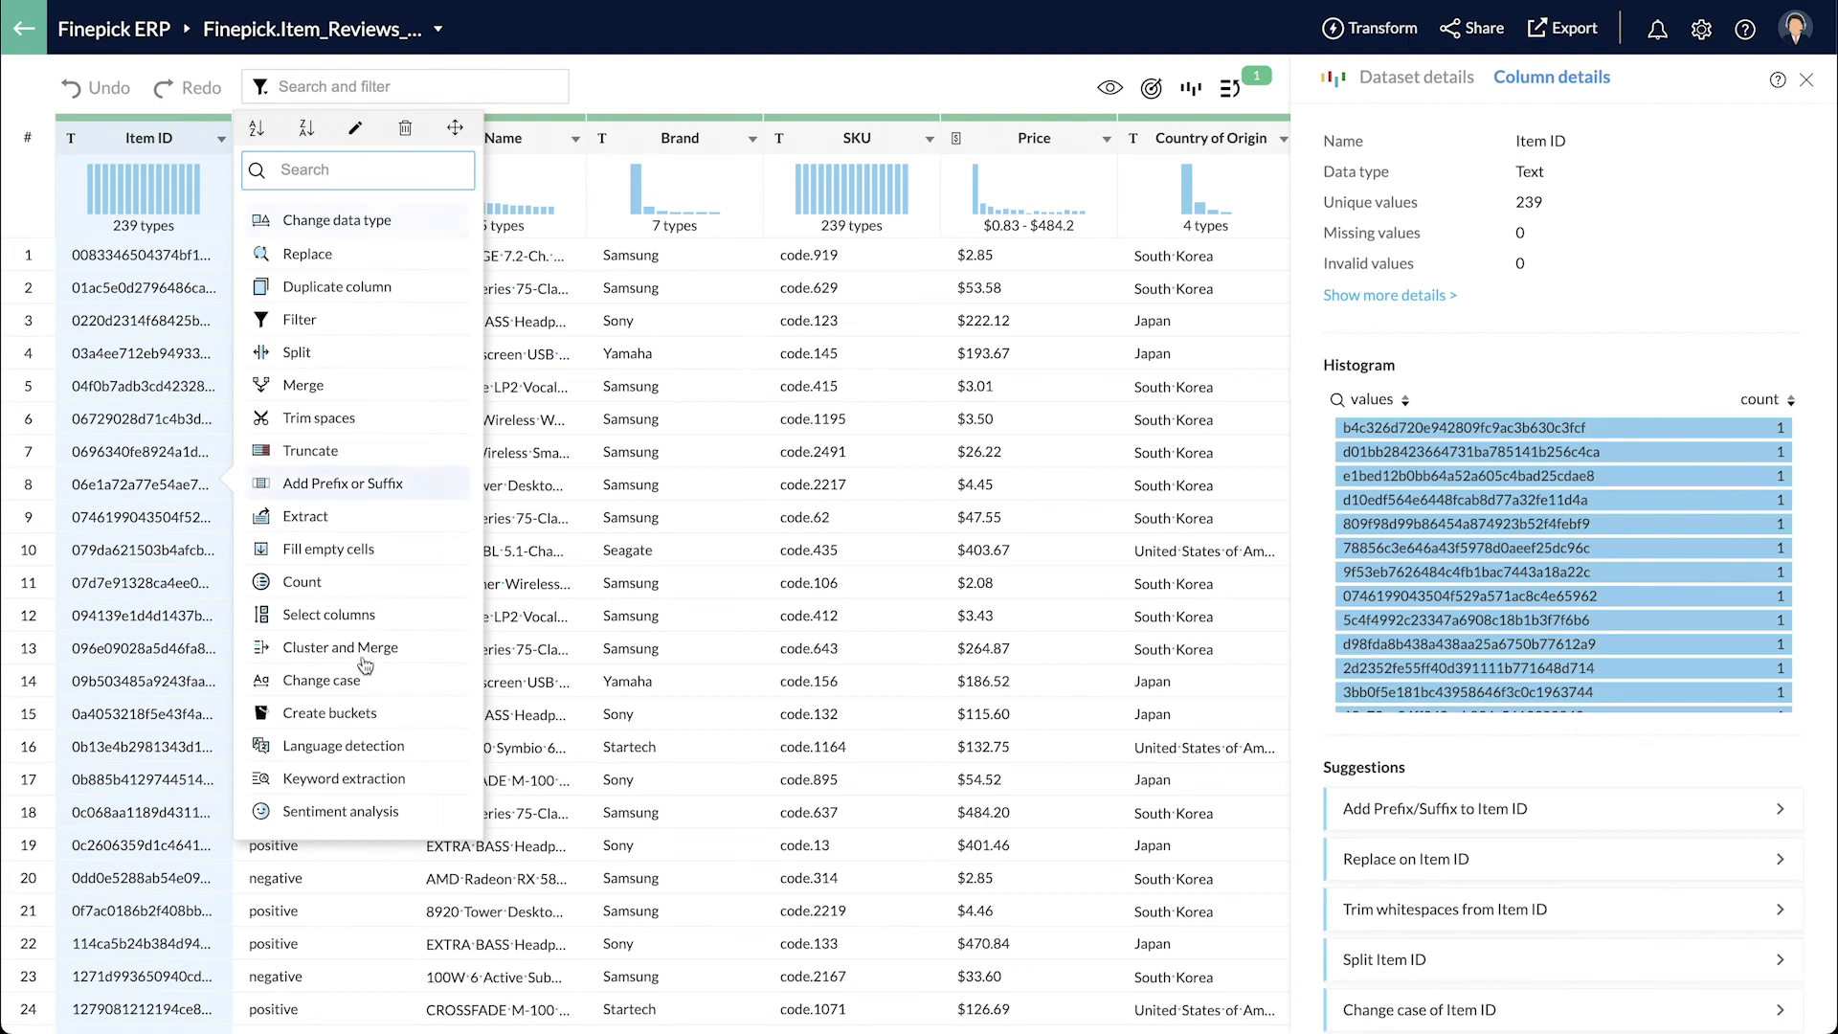
pyautogui.click(329, 615)
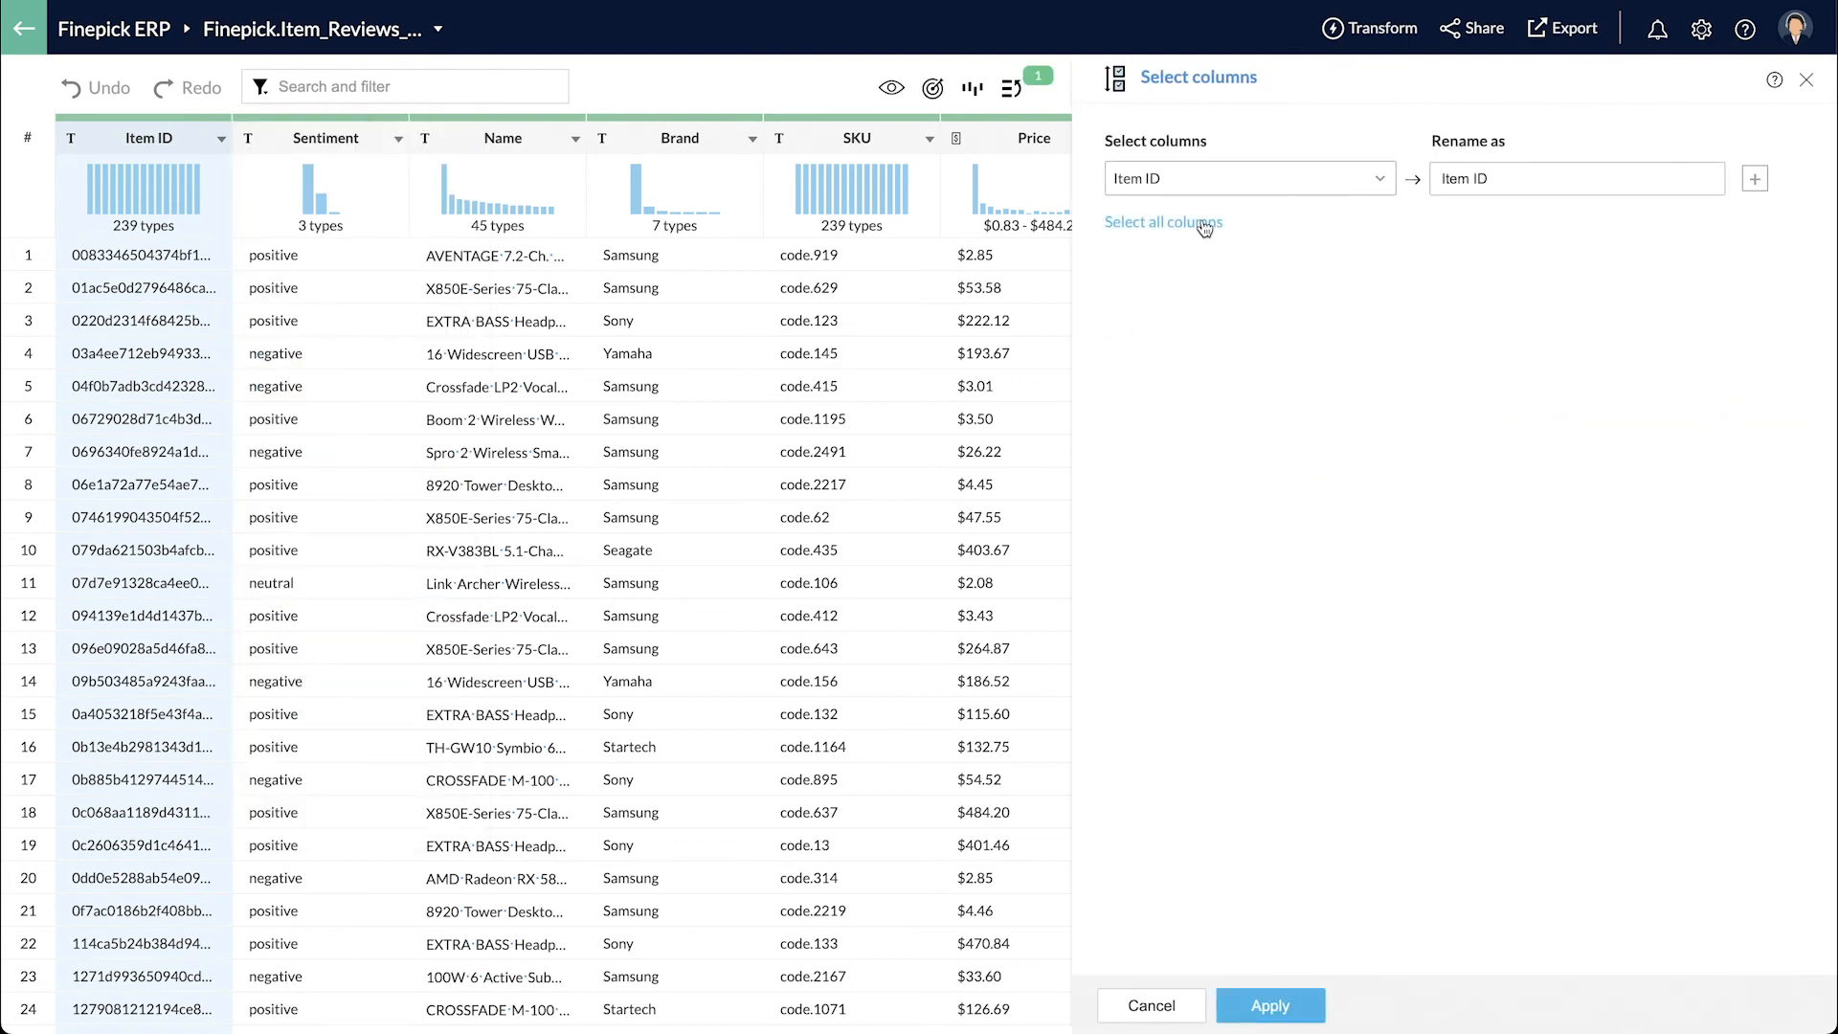
pyautogui.click(1154, 337)
pyautogui.moveTo(1102, 225); pyautogui.dragTo(1157, 459)
pyautogui.click(1247, 1013)
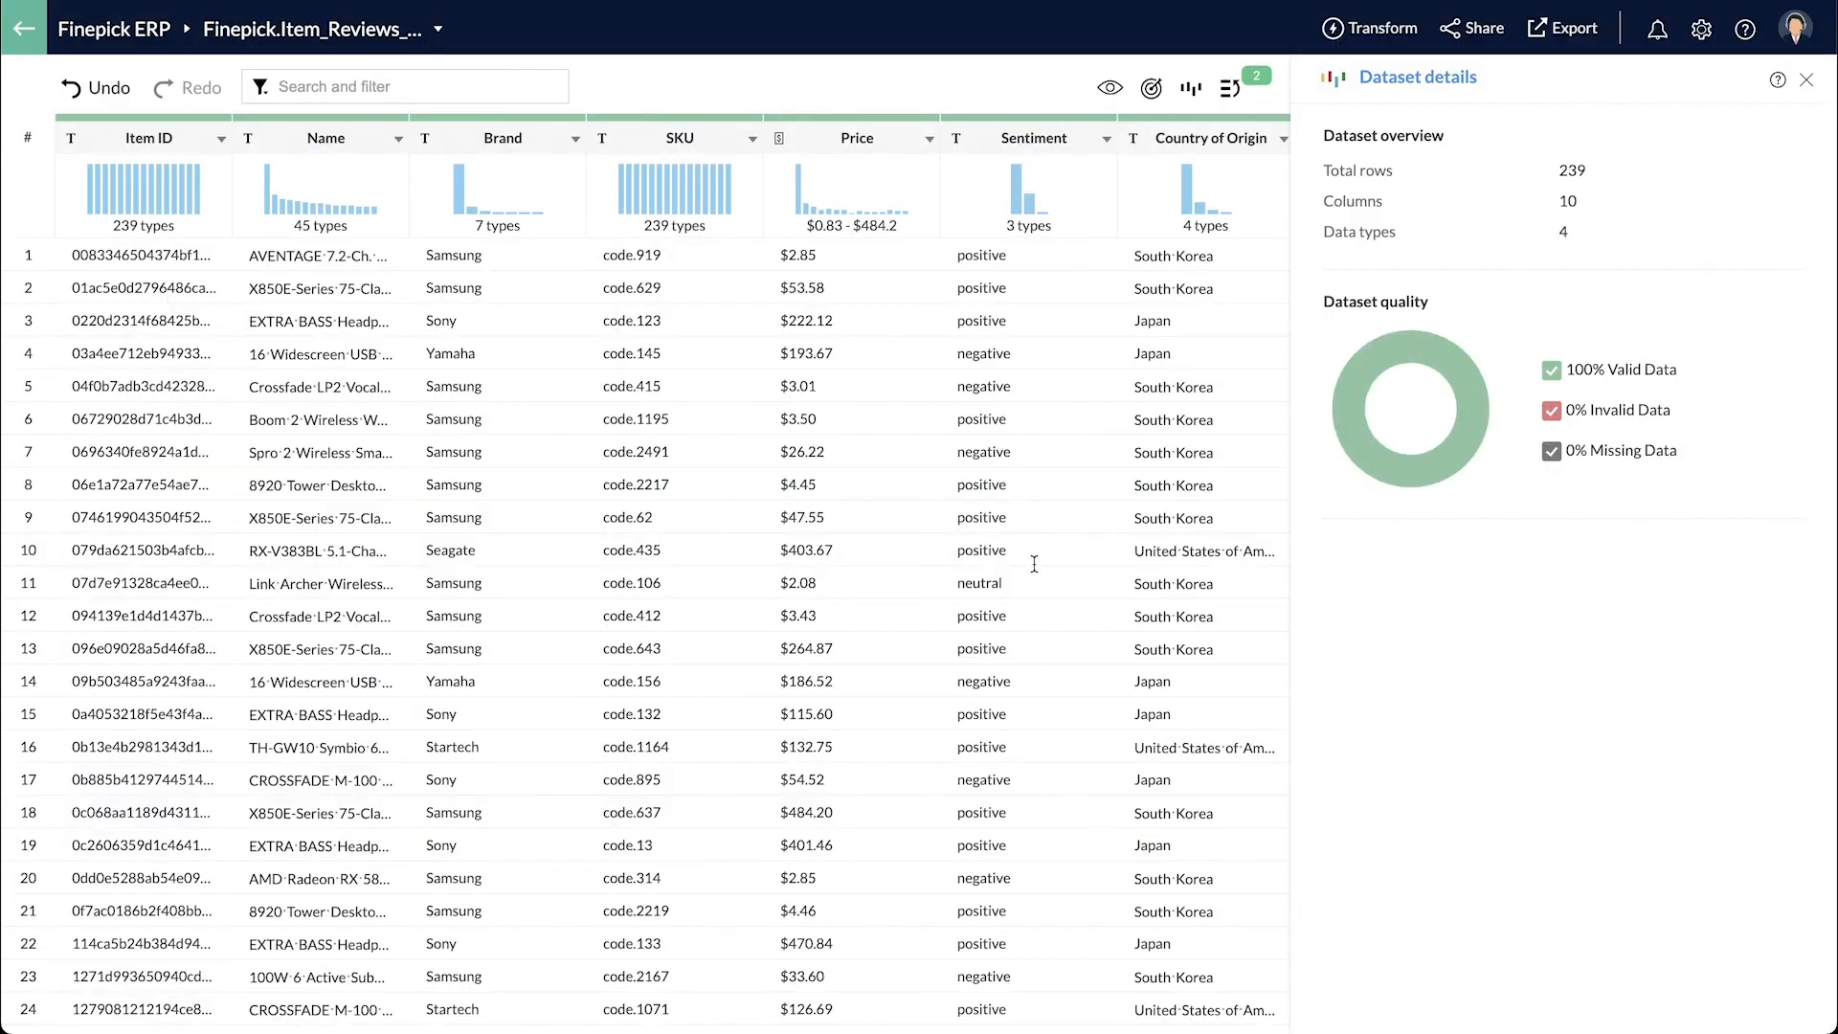
pyautogui.click(102, 34)
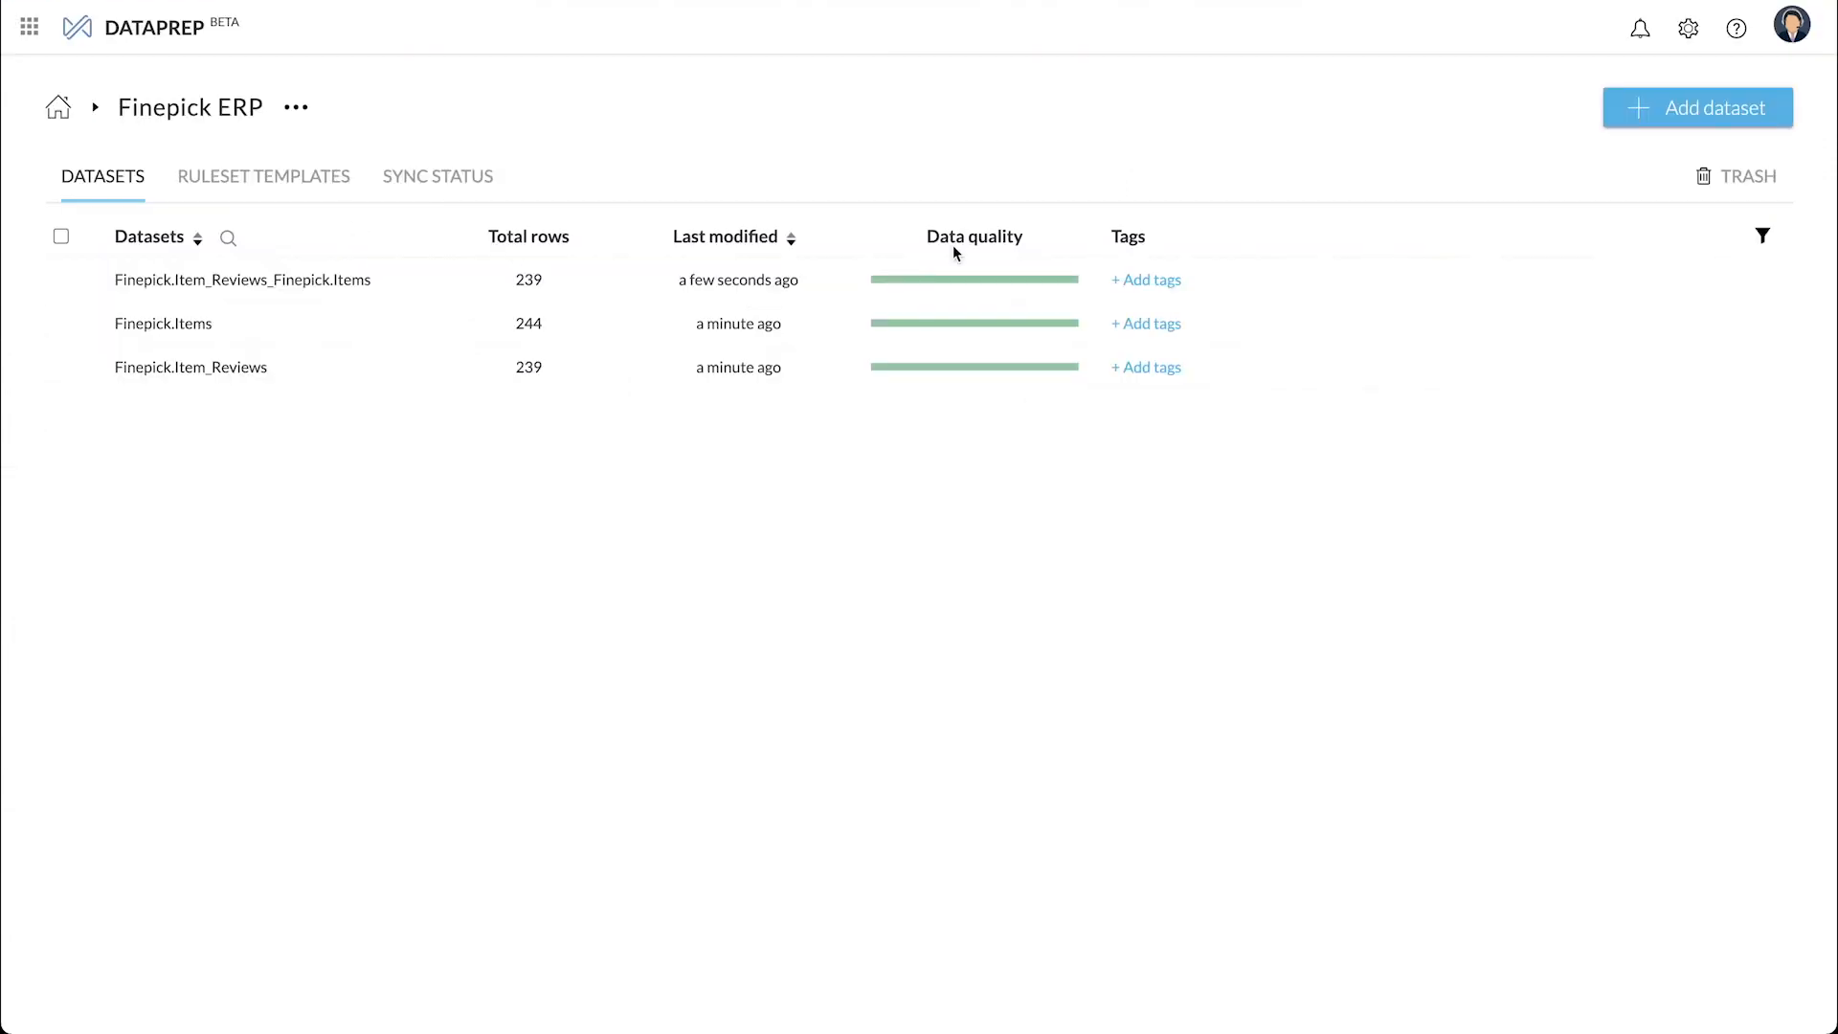
# - Rename the joined dataset to Items_updated
pyautogui.click(1663, 280)
pyautogui.write('Items_')
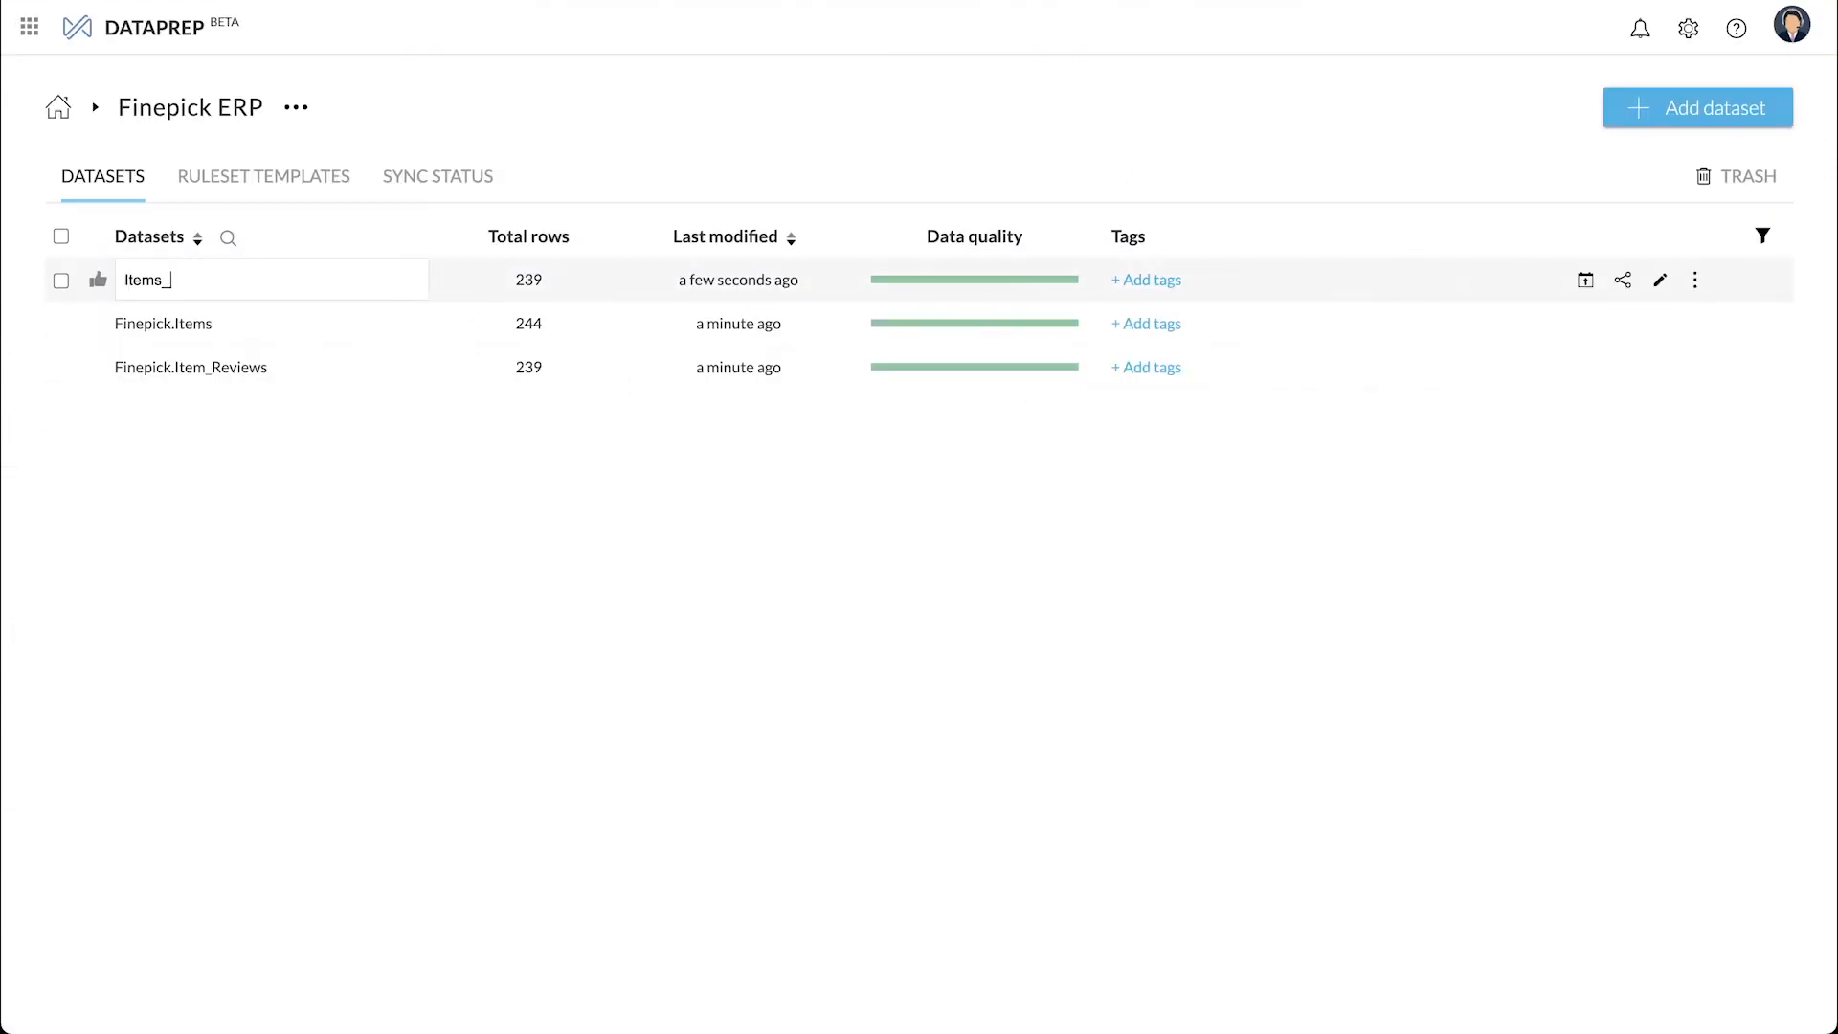
pyautogui.write('updated')
pyautogui.press('Return')
# - Tag Items_updated with ForAnalytics and mark it ready to use
pyautogui.click(1129, 280)
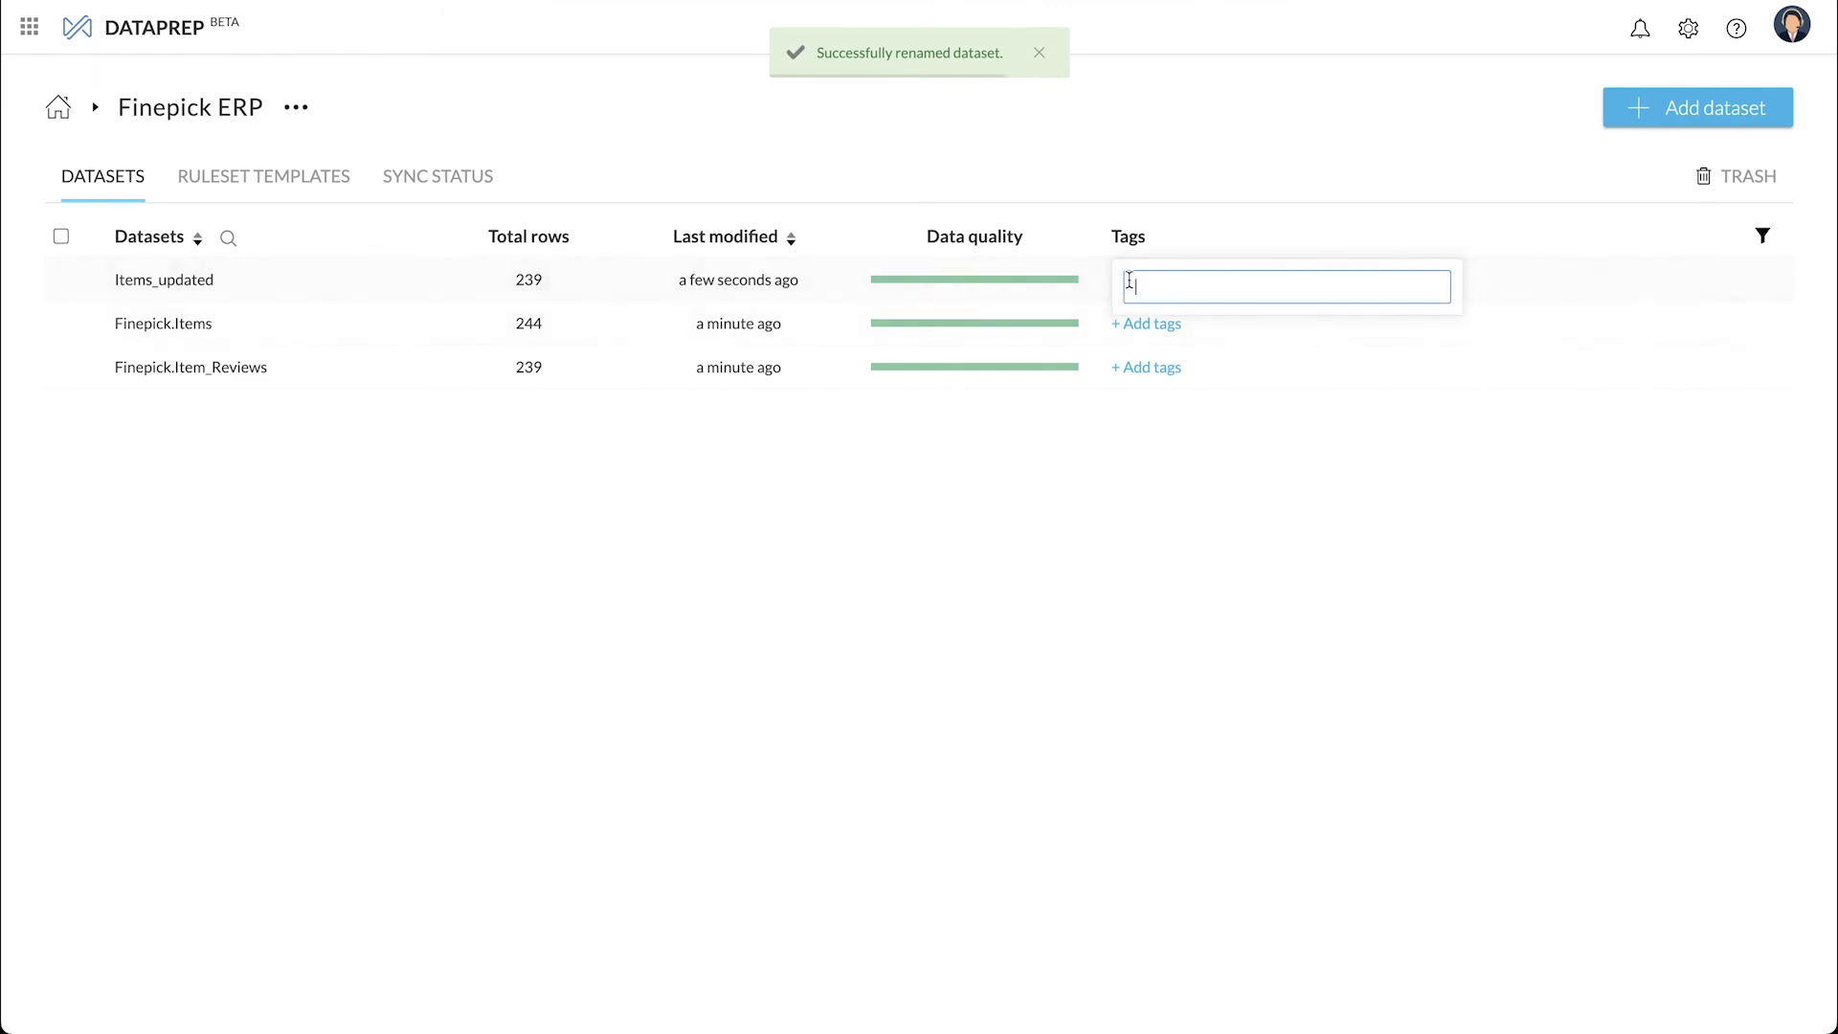
pyautogui.write('ForAnalytics')
pyautogui.press('Return')
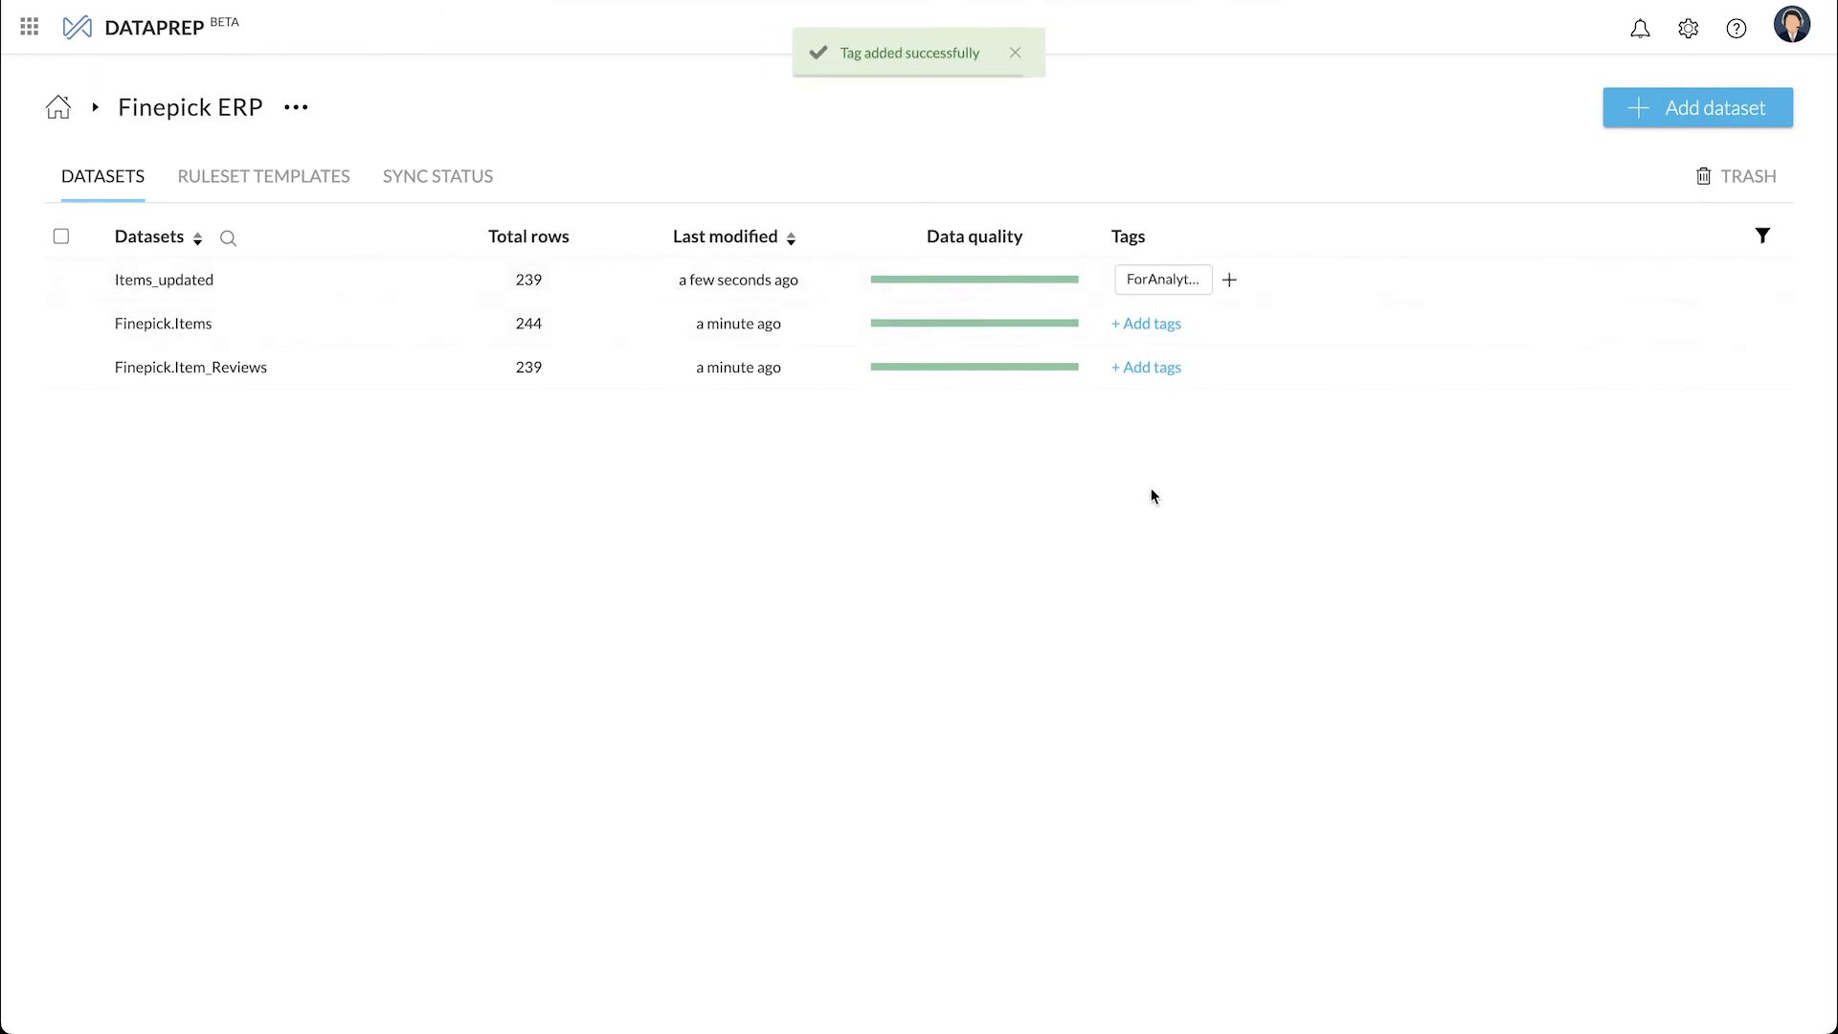
pyautogui.click(98, 281)
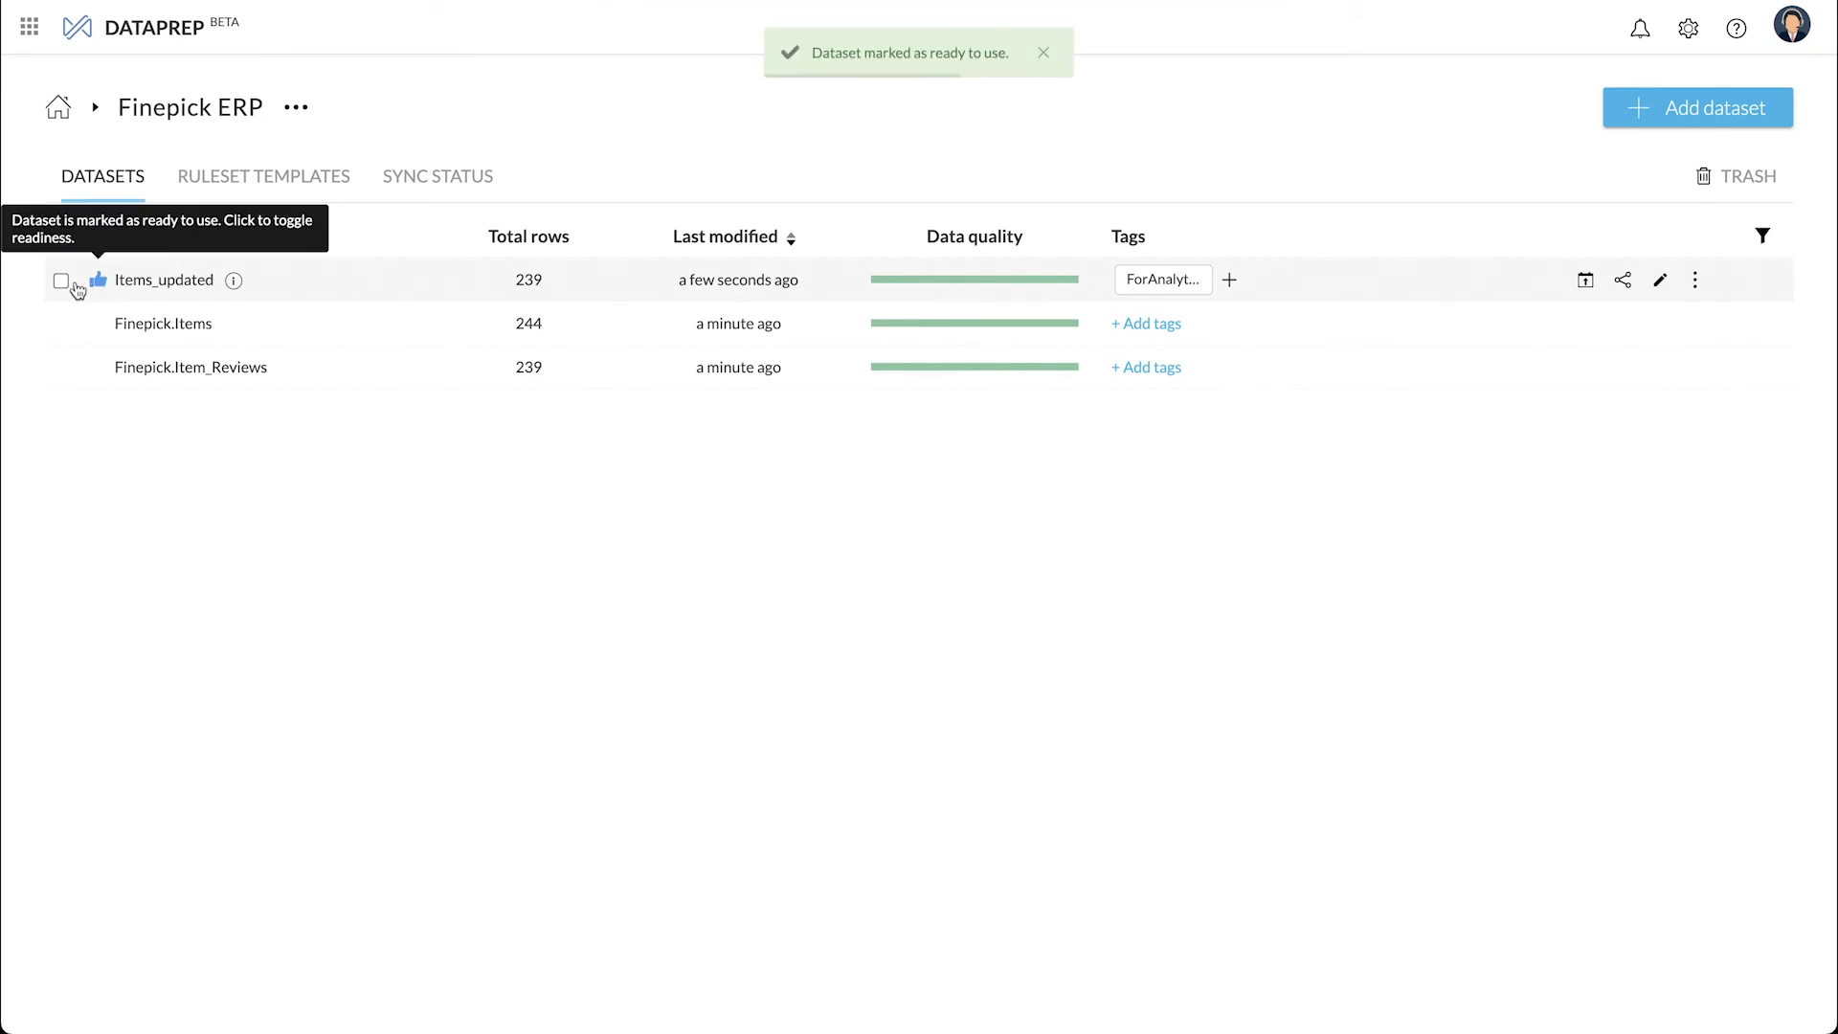
pyautogui.click(61, 282)
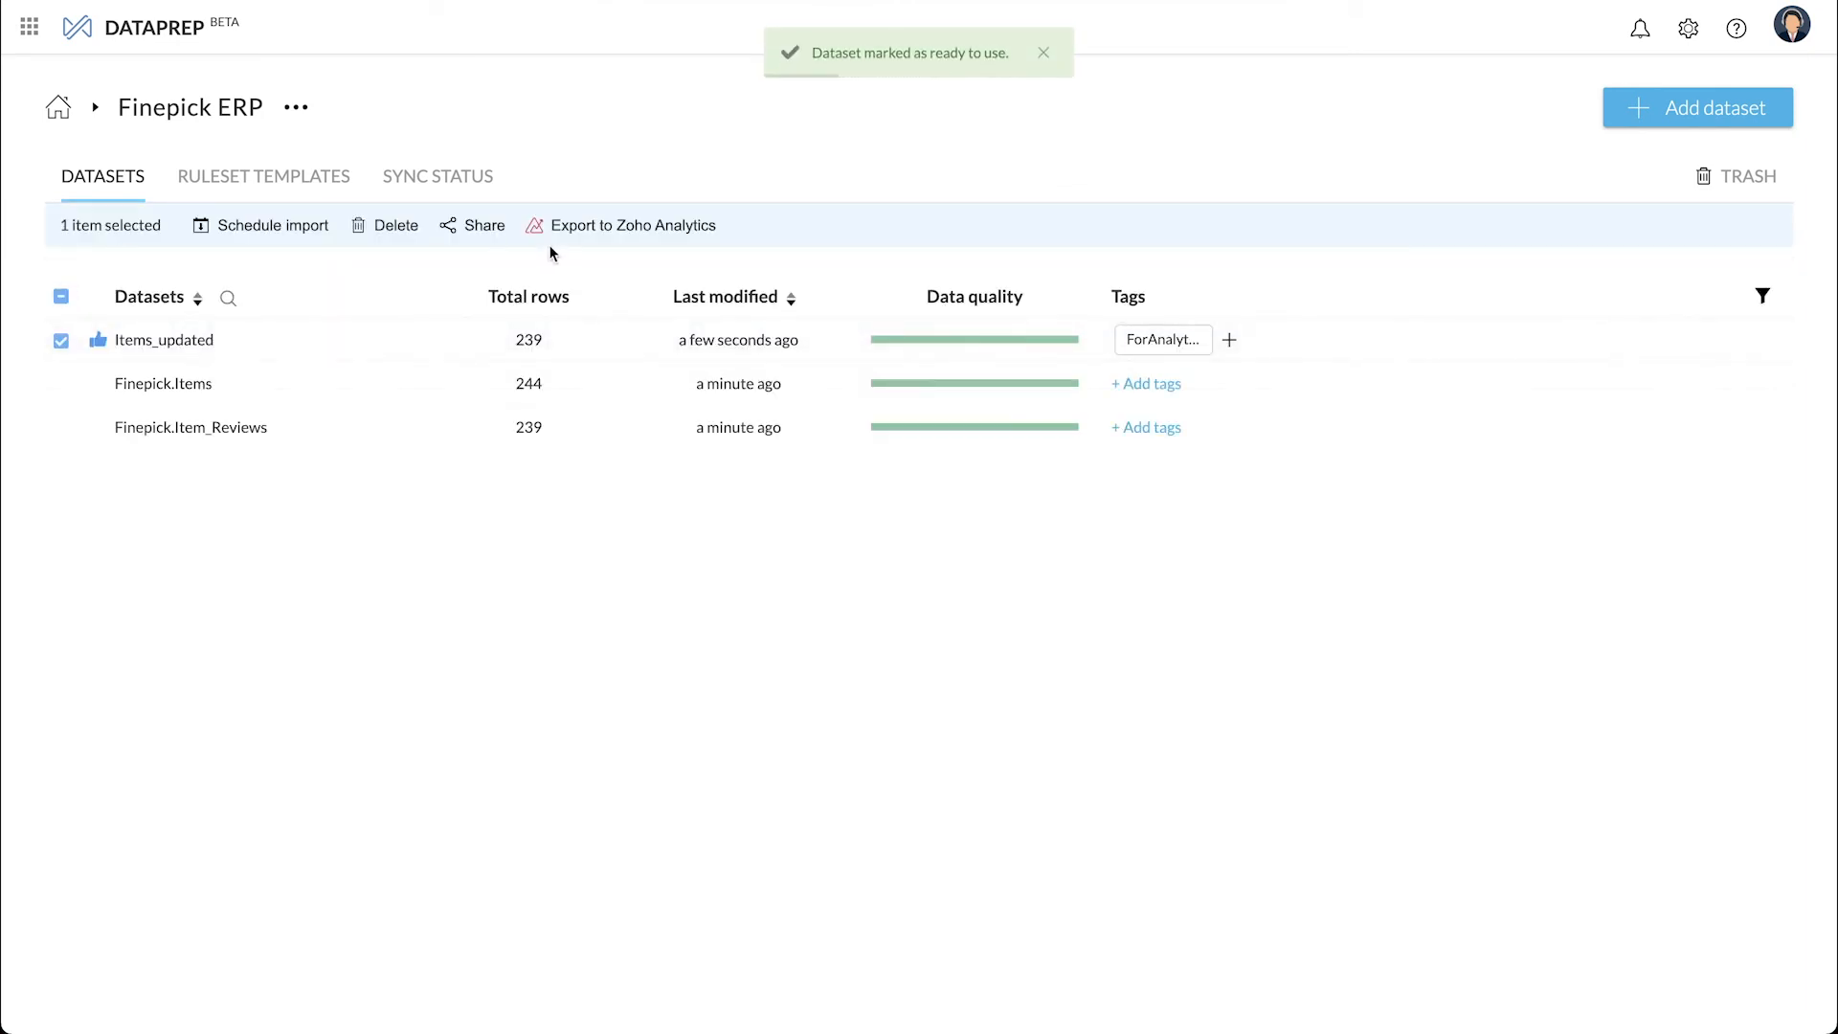
# - Export Items_updated to the Finepick 360 workspace in Zoho Analytics
pyautogui.click(584, 224)
pyautogui.click(1208, 659)
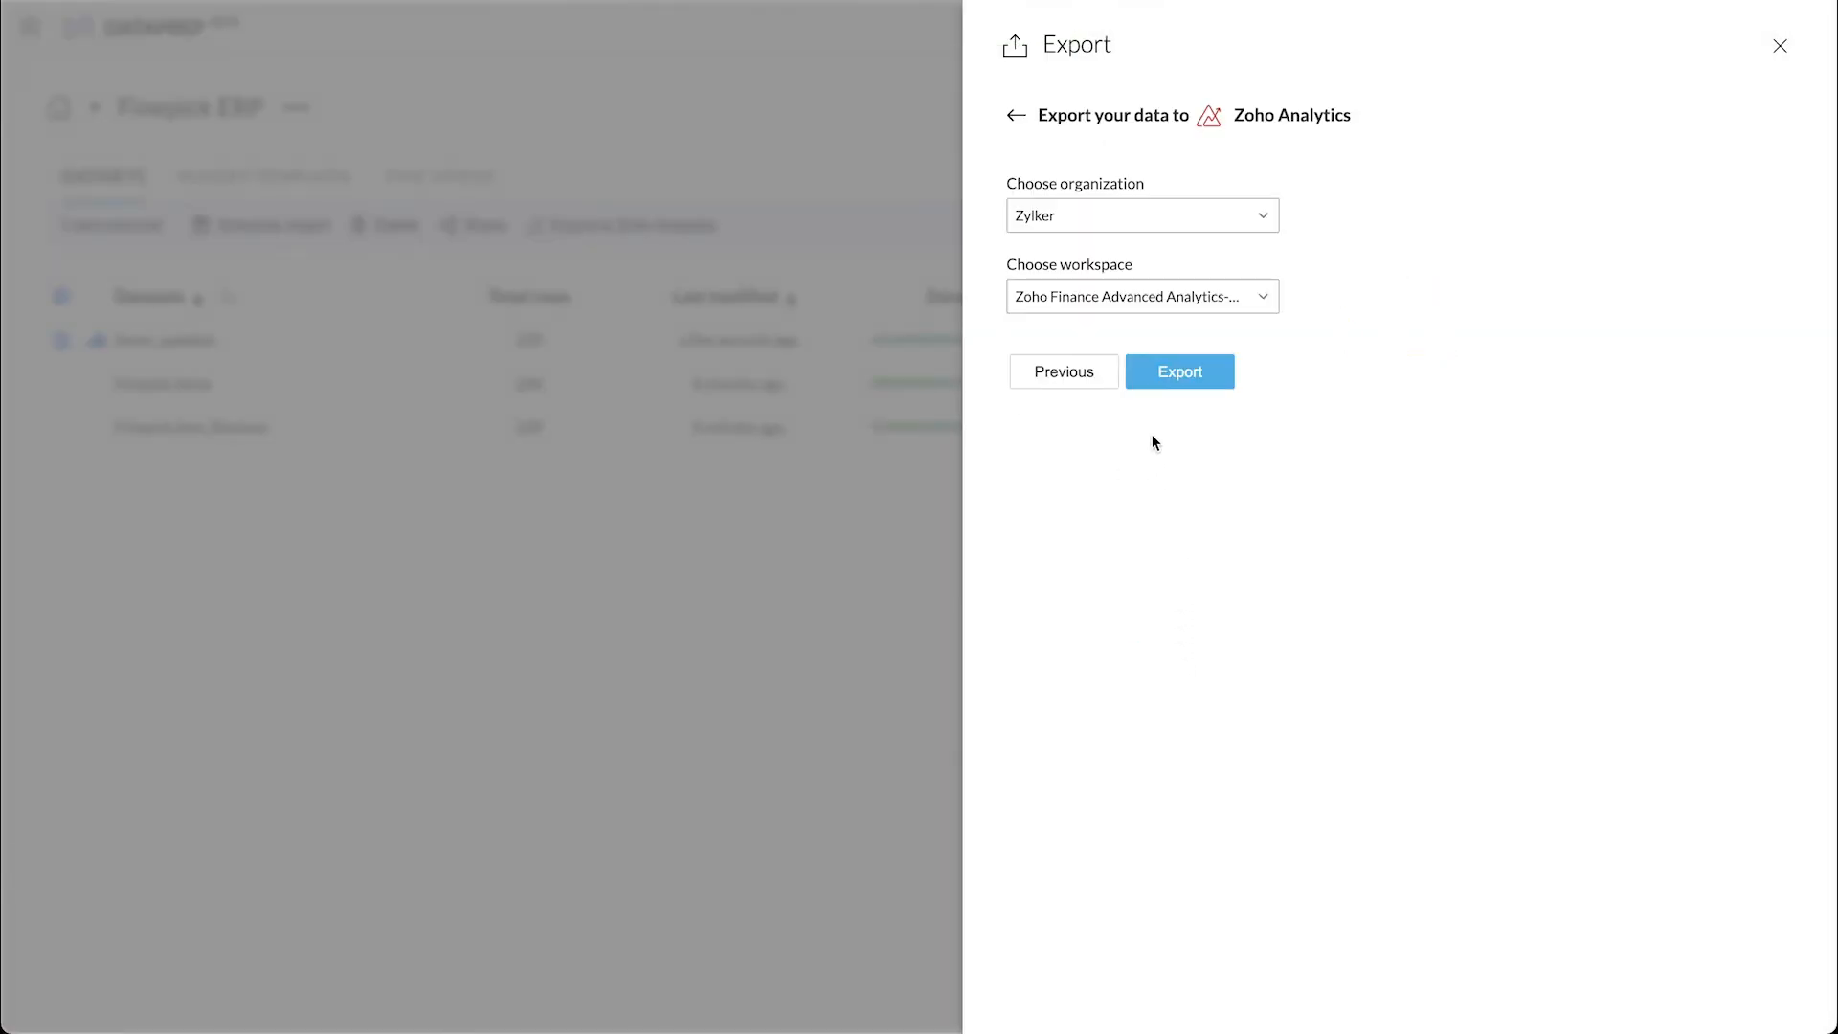
pyautogui.click(1202, 293)
pyautogui.click(1199, 268)
pyautogui.click(1194, 373)
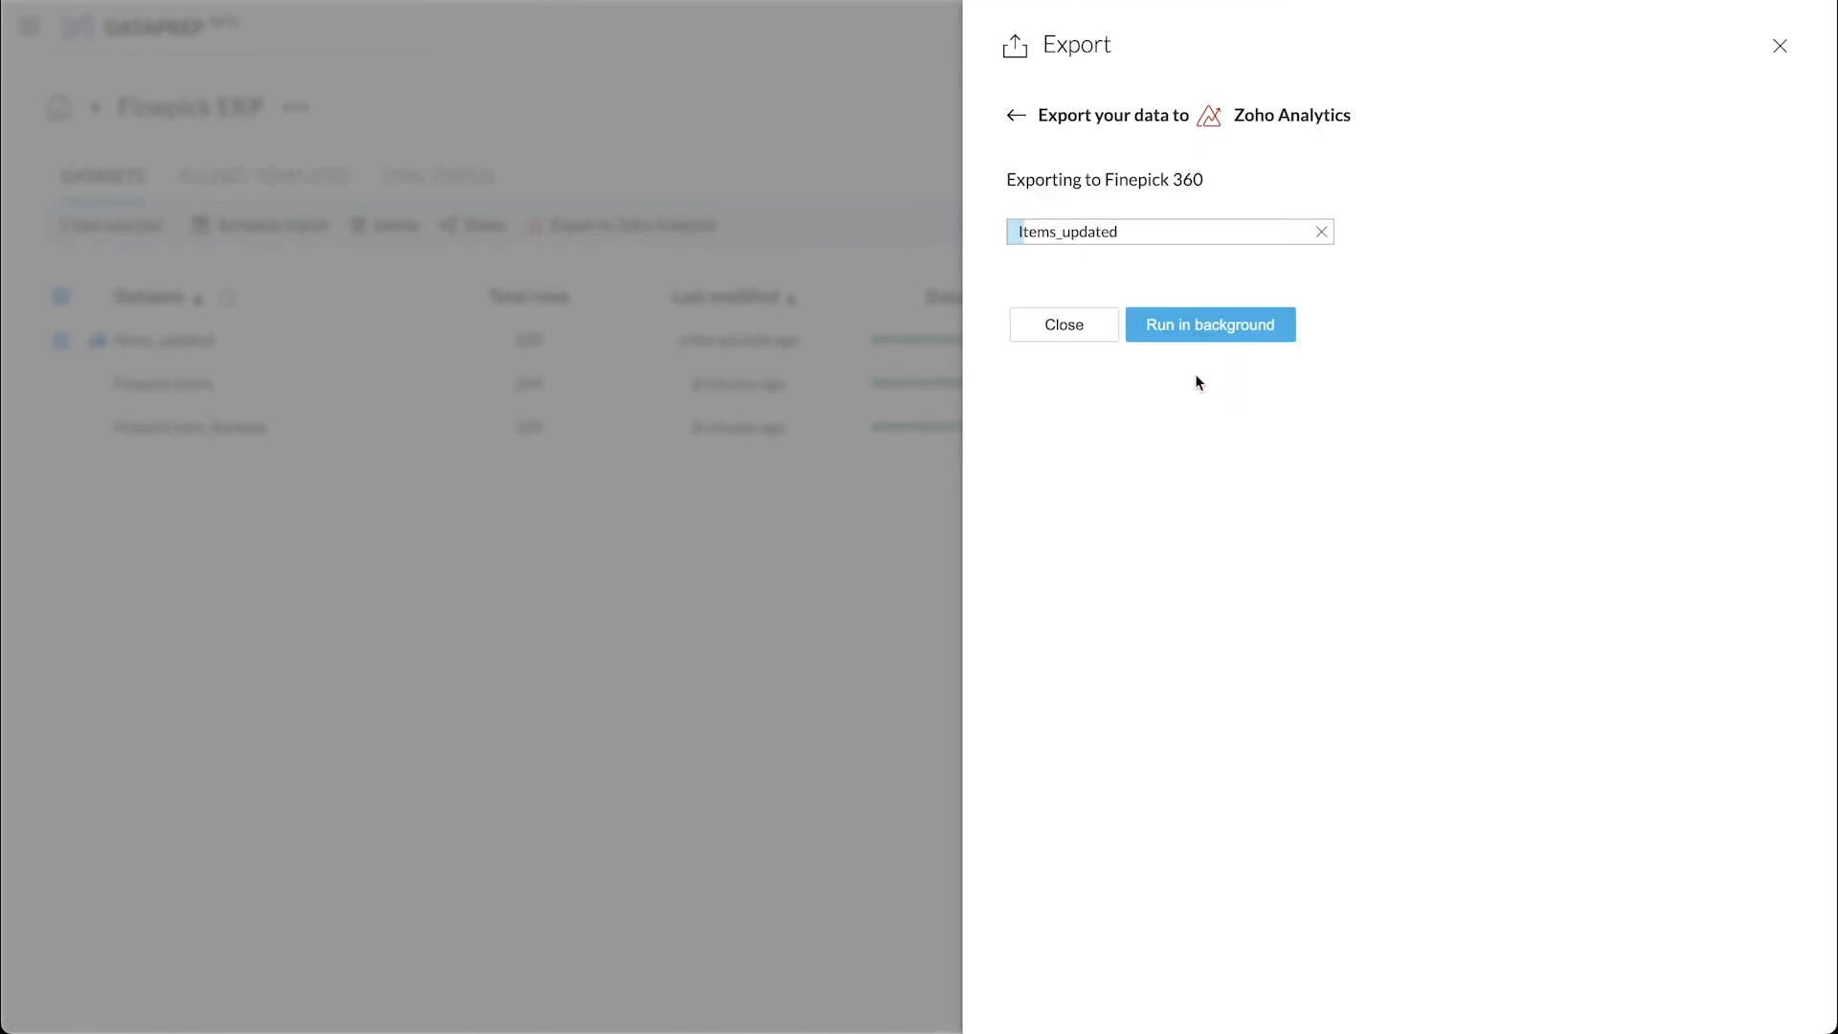